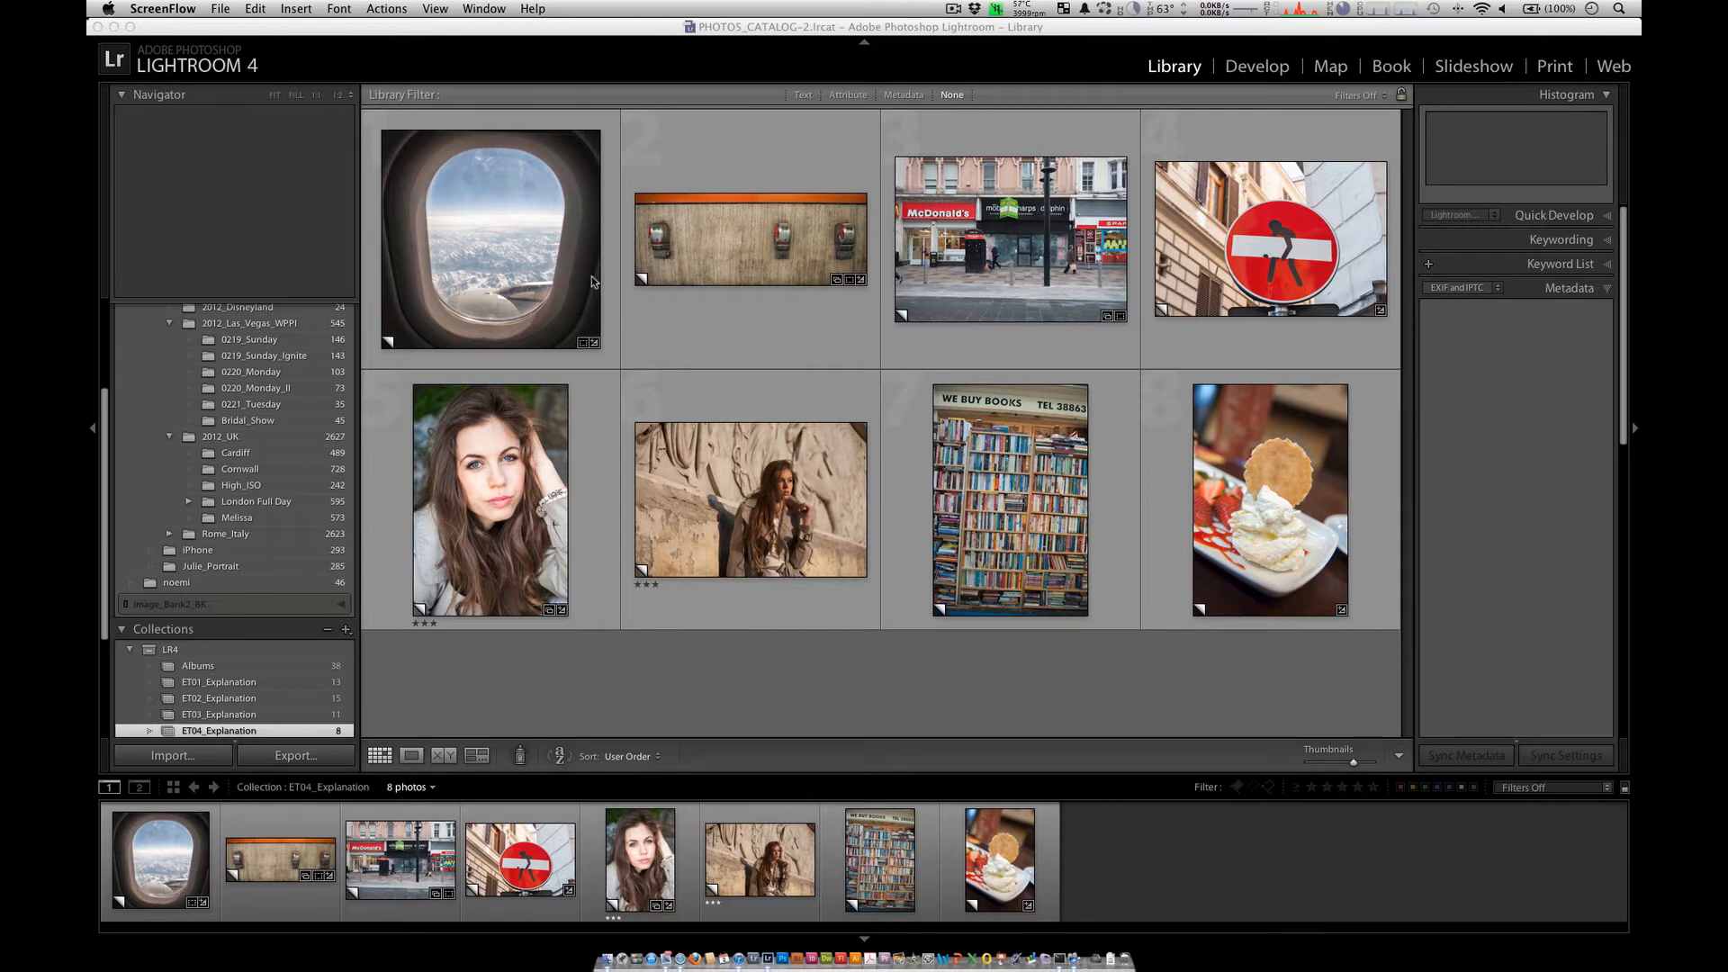
# Step: Reset the develop settings of the sepia-toned Colosseum photo in the ET03_Explanation collection and open it in the Develop module
pyautogui.click(298, 715)
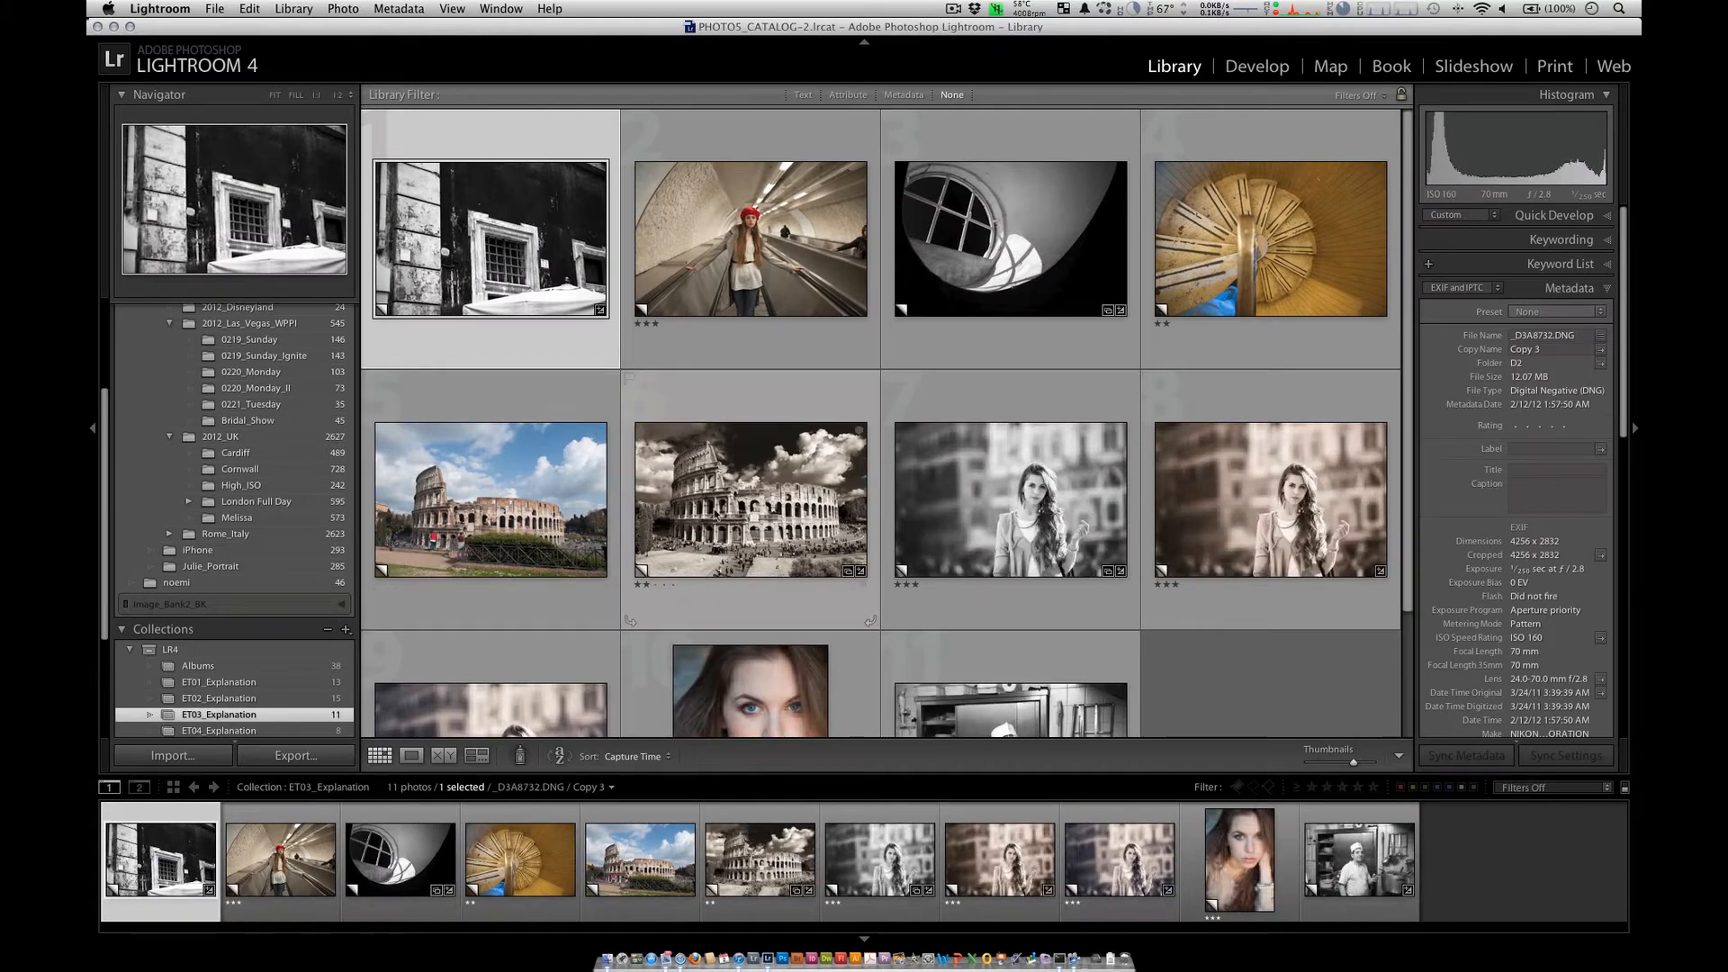
pyautogui.click(745, 515)
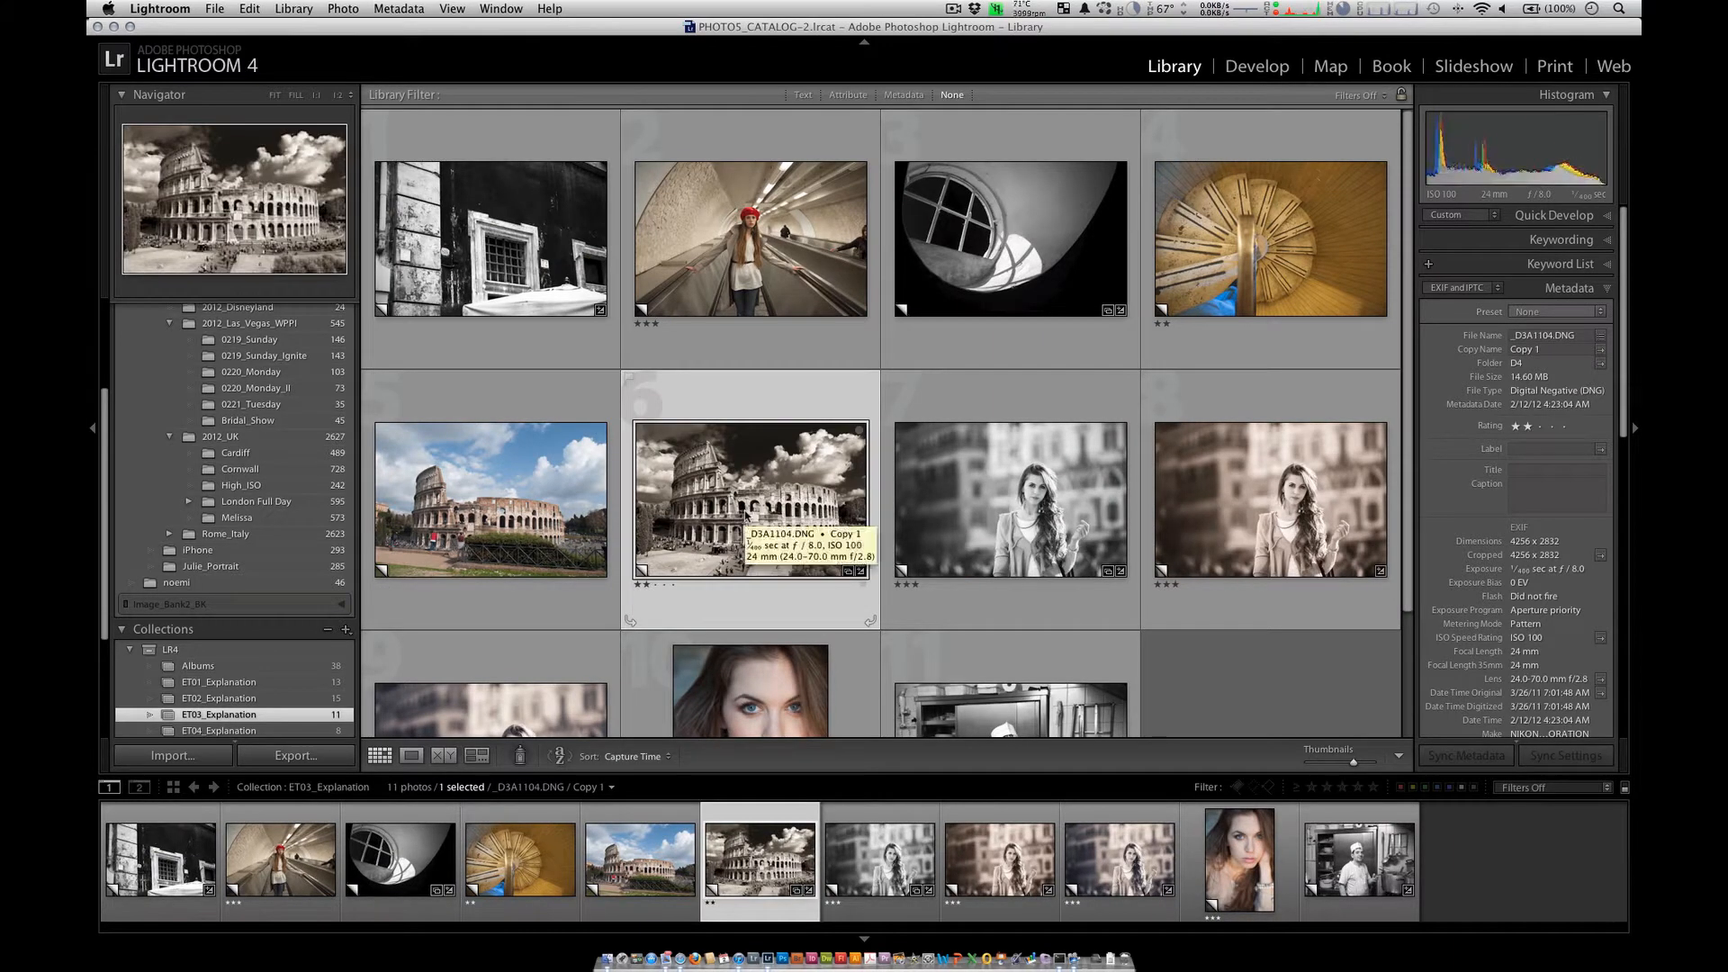
pyautogui.press('super+shift+r')
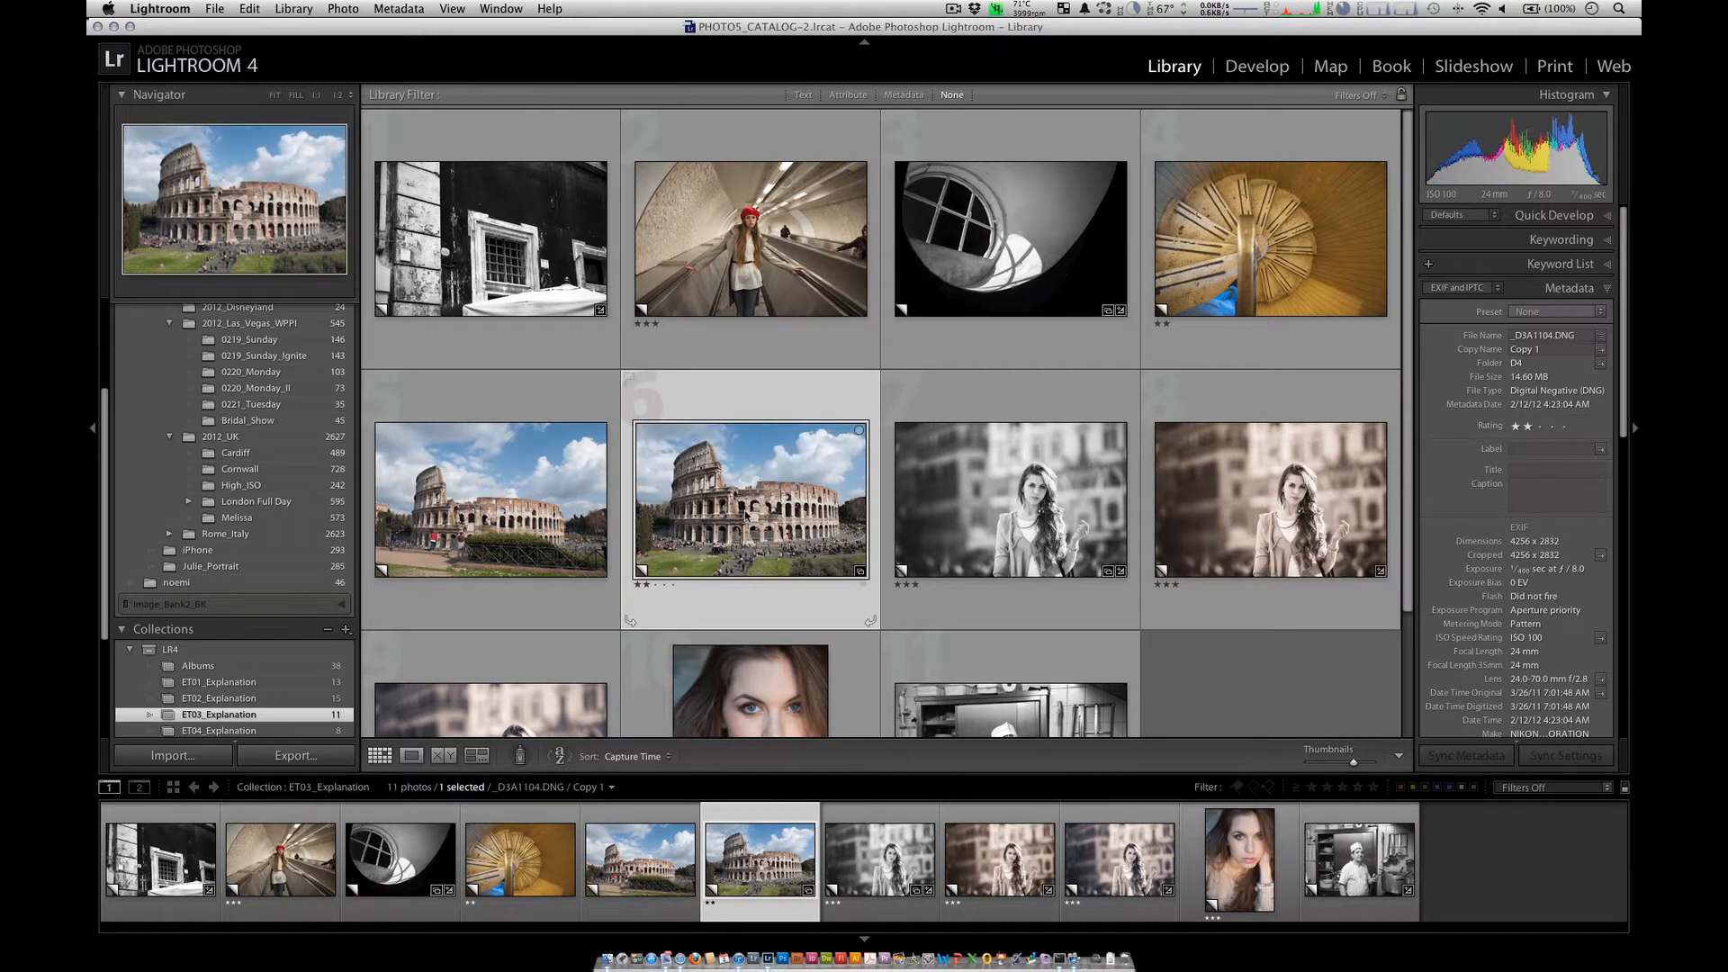
pyautogui.press('e')
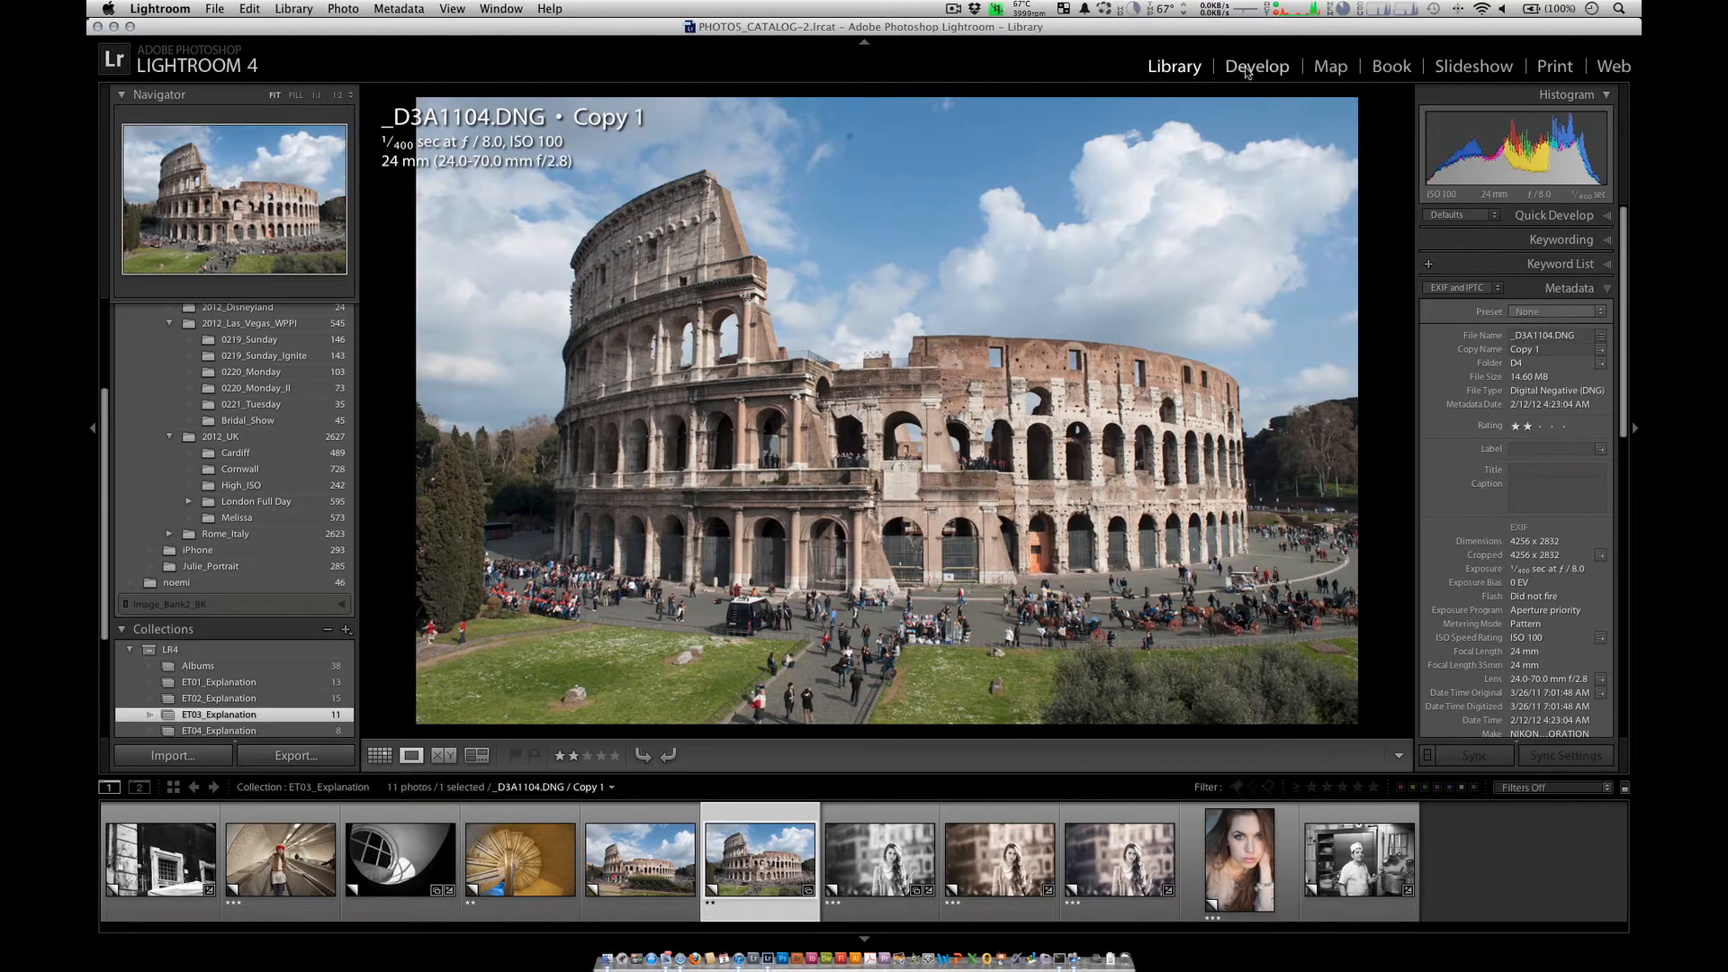
pyautogui.click(1248, 71)
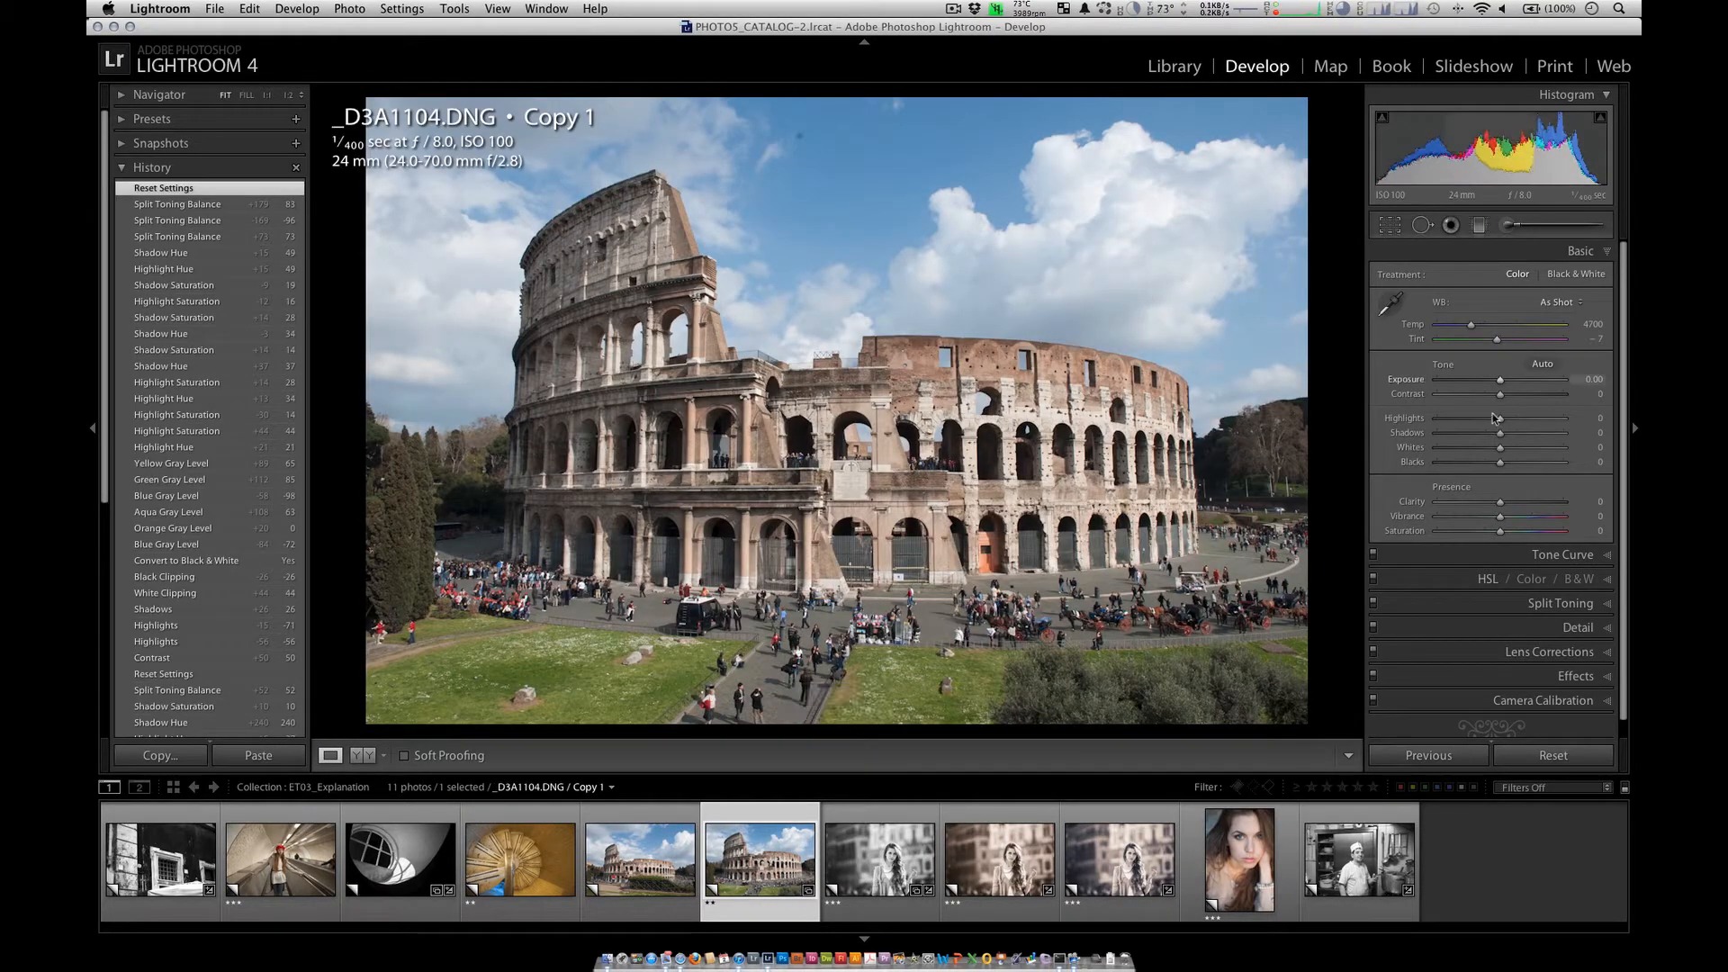
# Step: Set the photo's Contrast to +51, Highlights to −84, Shadows to +33 and Whites to +40
pyautogui.moveTo(1508, 400); pyautogui.dragTo(1536, 400)
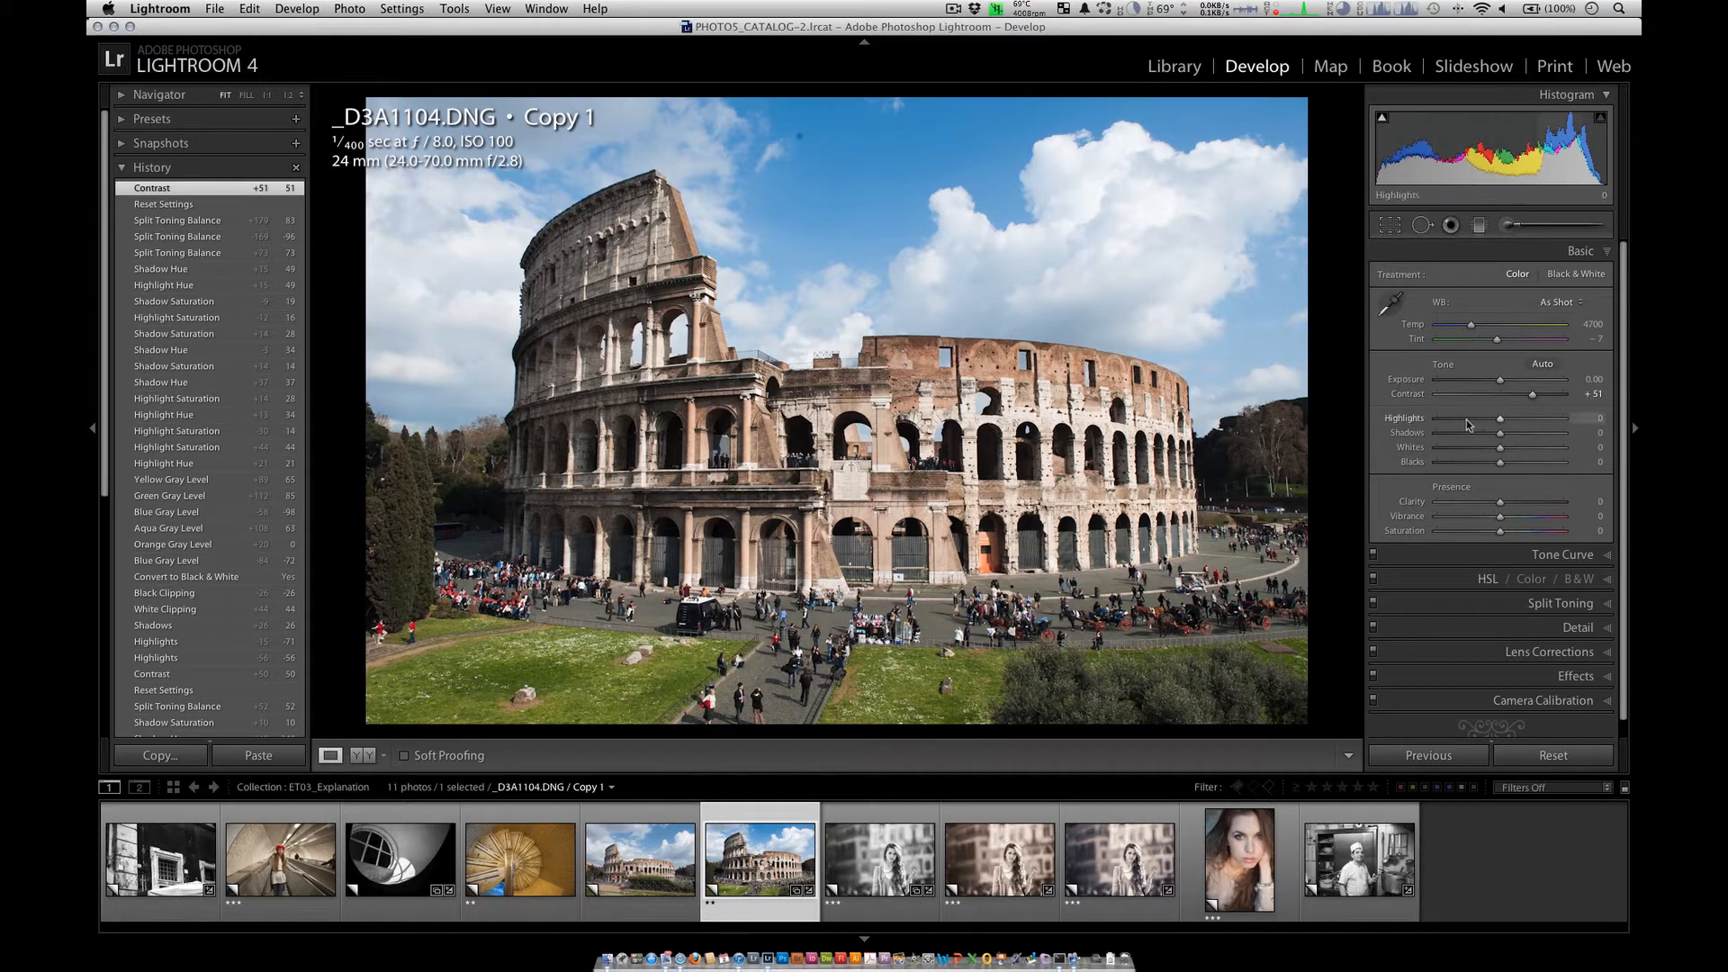
pyautogui.moveTo(1467, 425); pyautogui.dragTo(1532, 450)
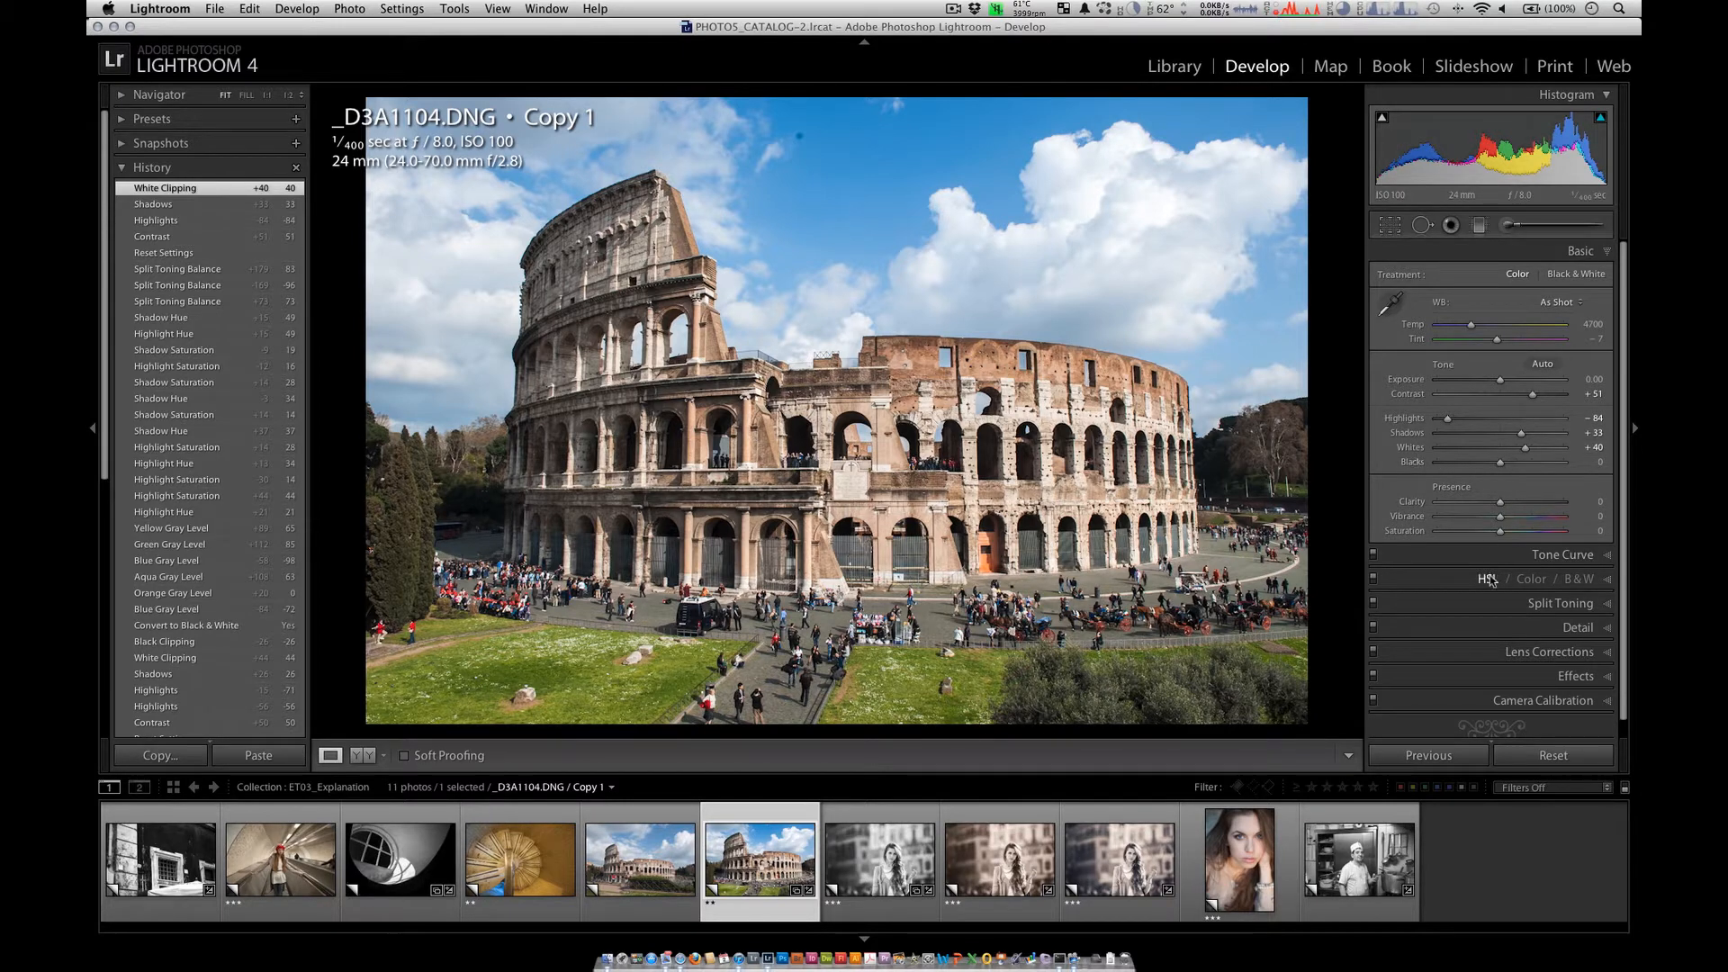
# Step: Deepen the sky with targeted HSL adjustments of blue saturation and luminance, shifting the Aqua hue to +5 and the Blue hue to +16
pyautogui.click(1488, 579)
pyautogui.click(1380, 351)
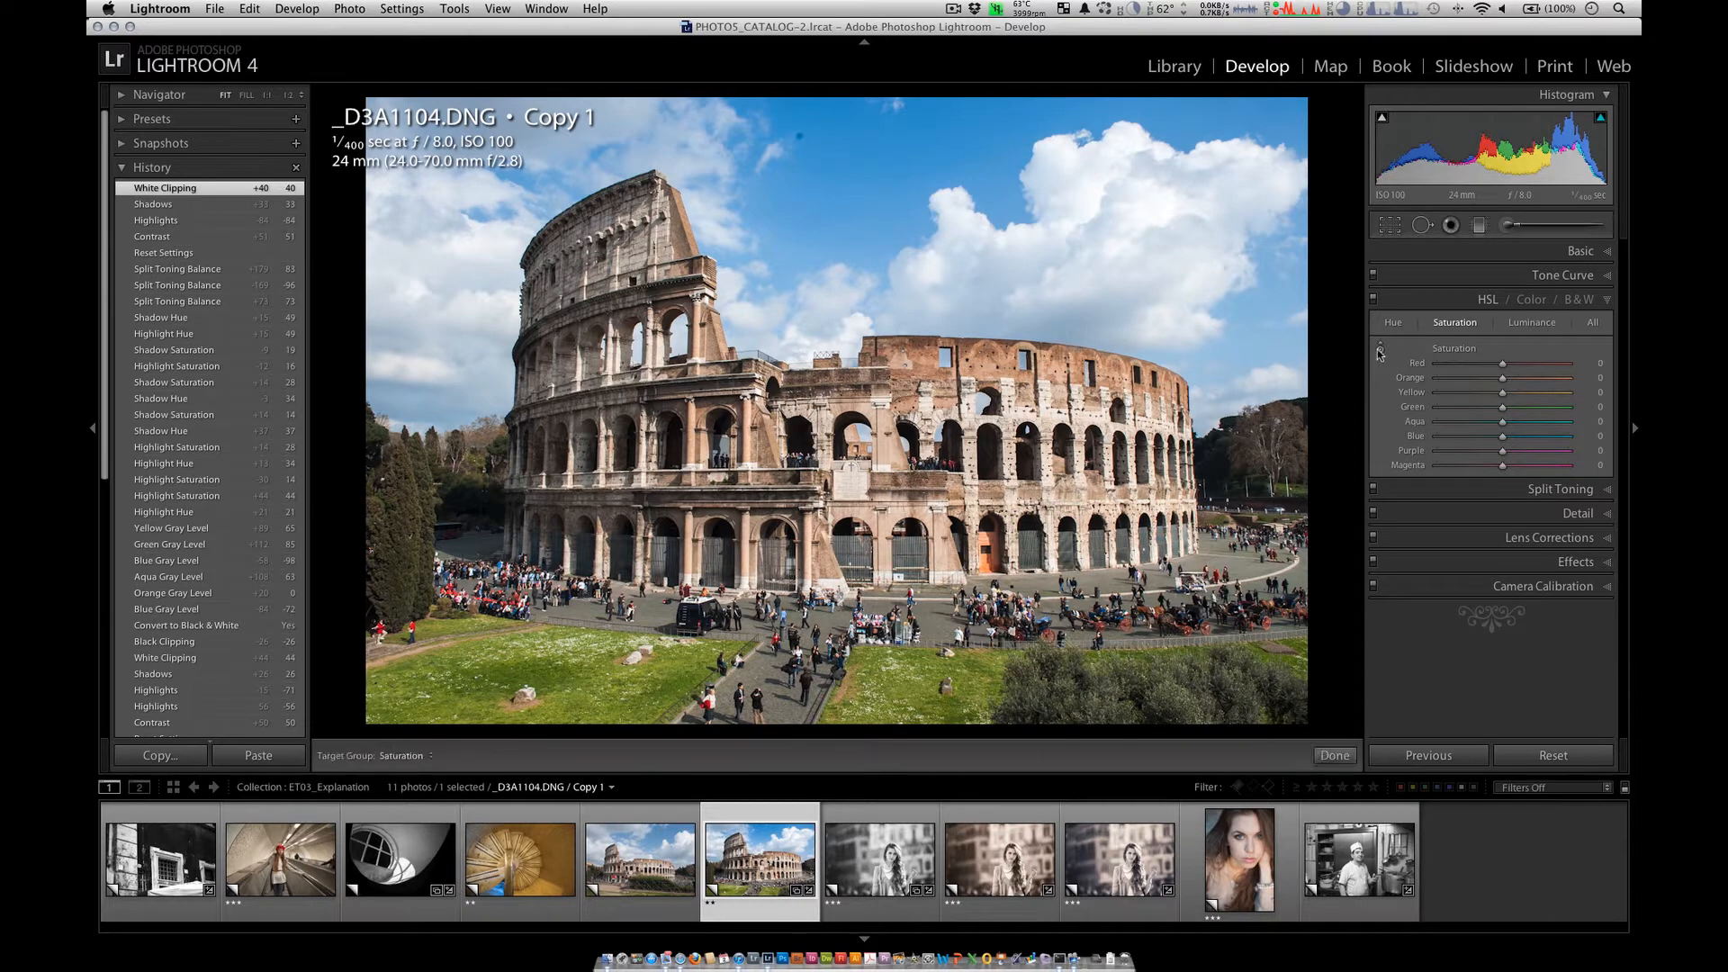
pyautogui.moveTo(984, 183); pyautogui.dragTo(940, 160)
pyautogui.click(1531, 322)
pyautogui.click(1392, 323)
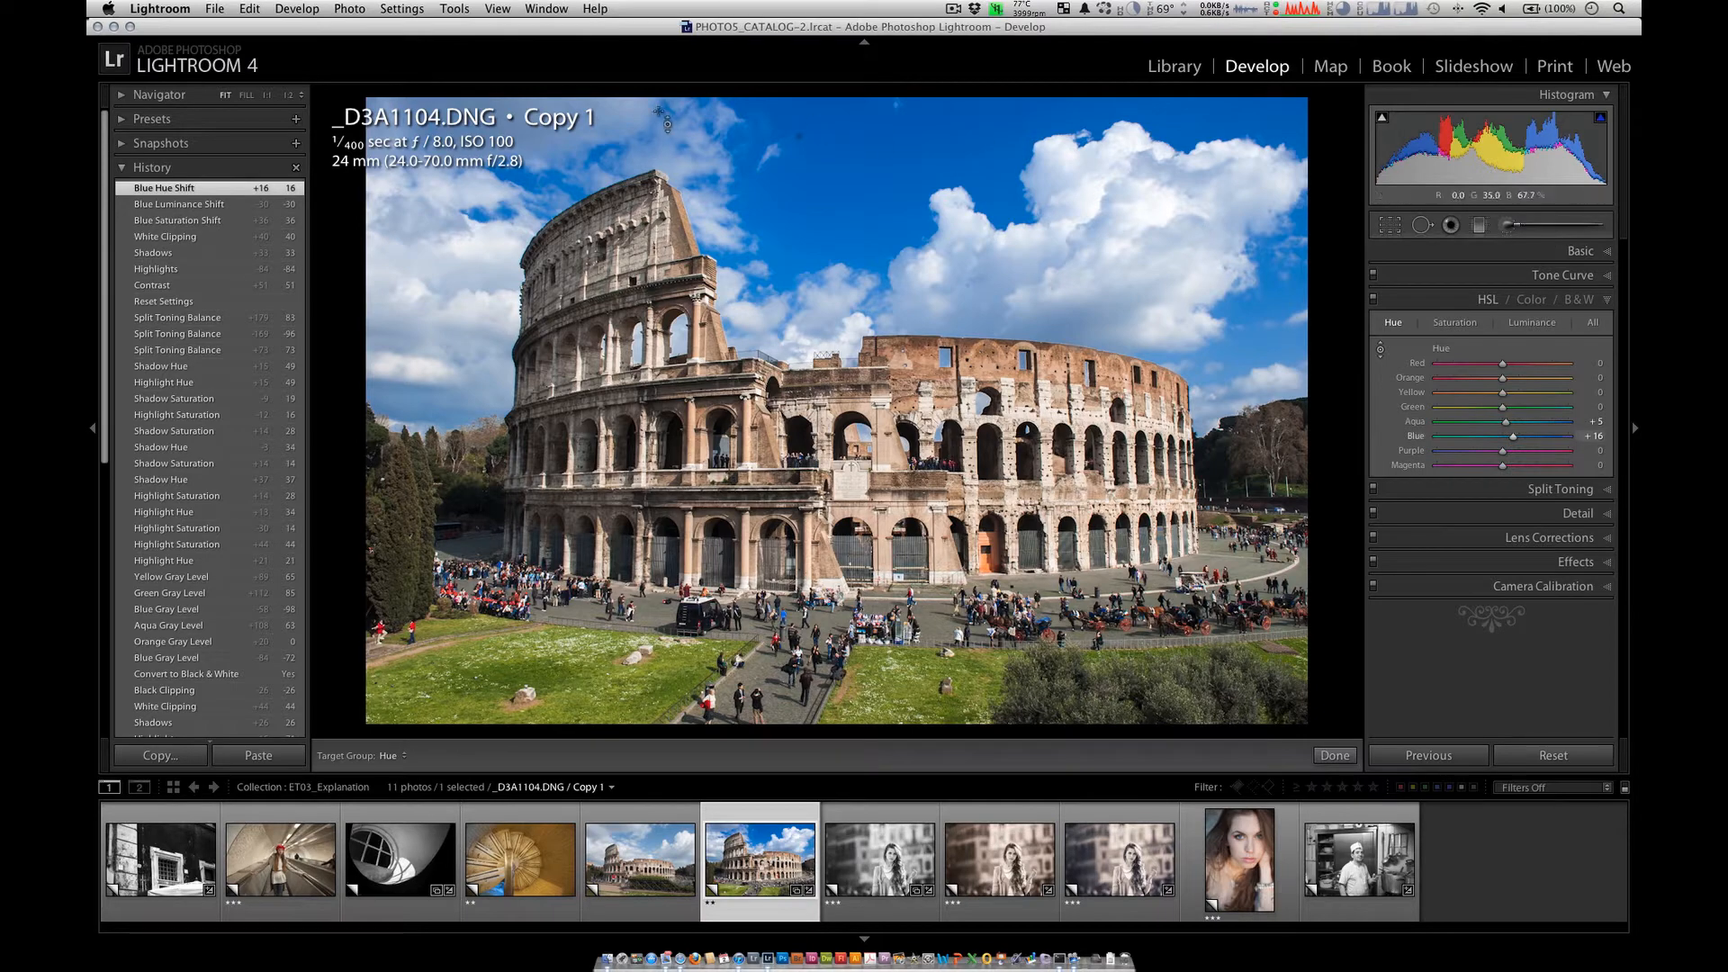
# Step: Heal the dark dust spot in the blue sky beside the small wisp of cloud, using a spot size of 41
pyautogui.press('z')
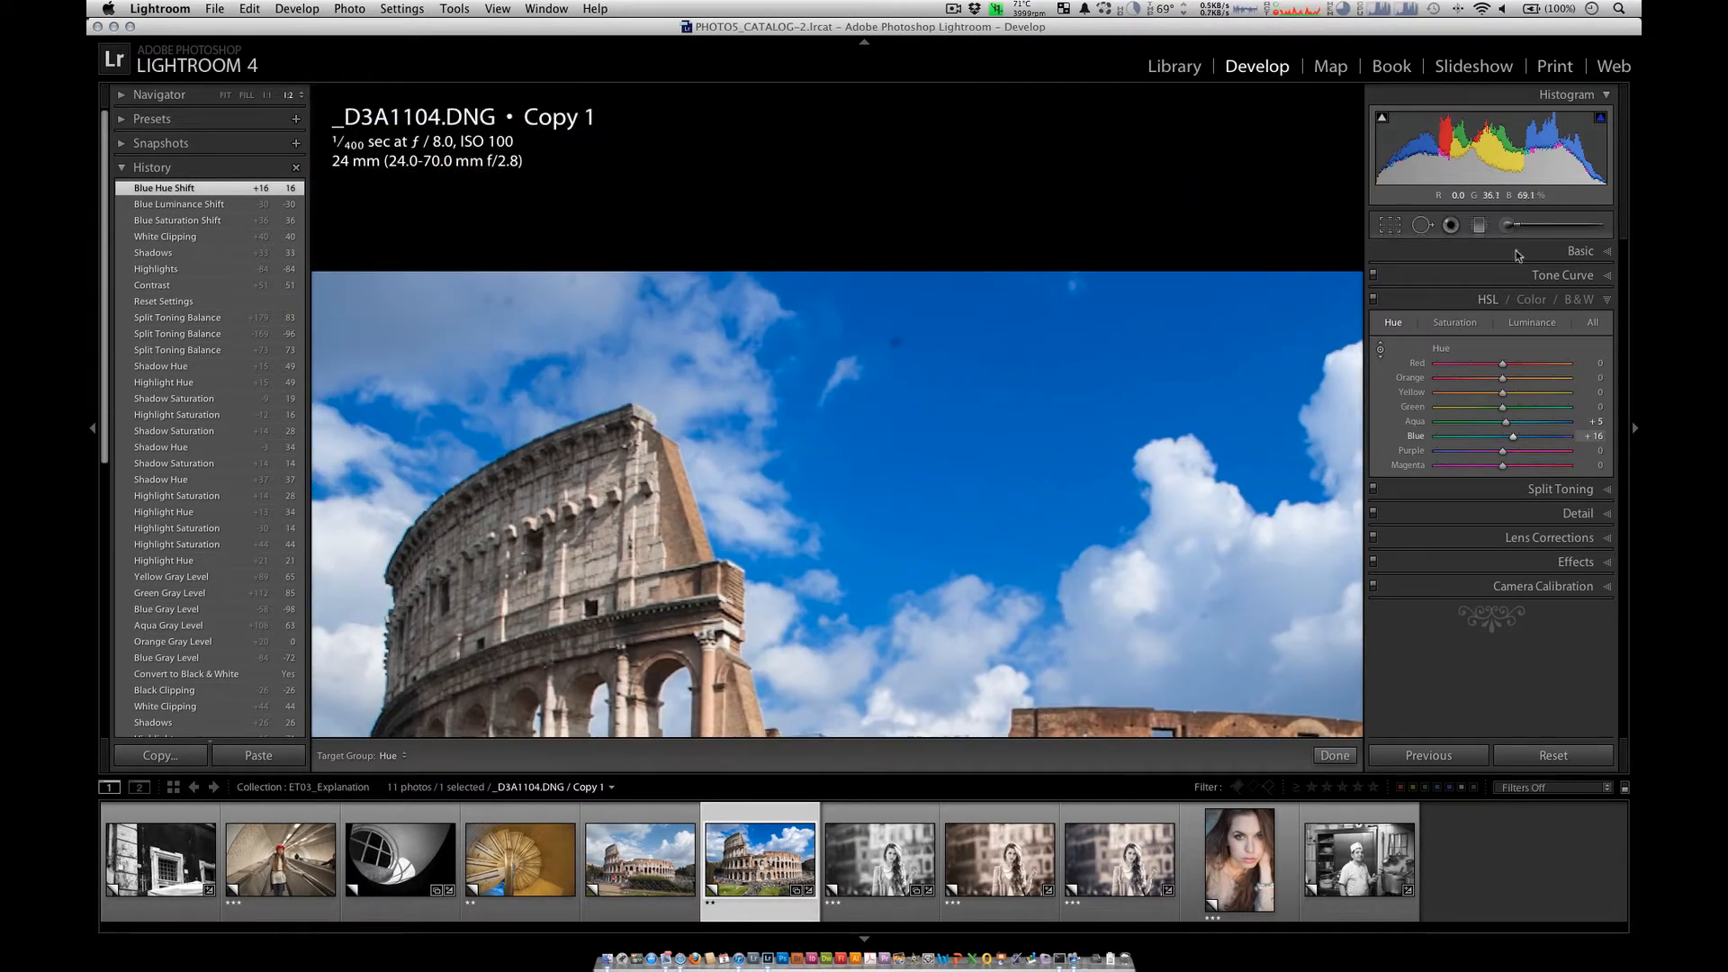
pyautogui.click(1422, 226)
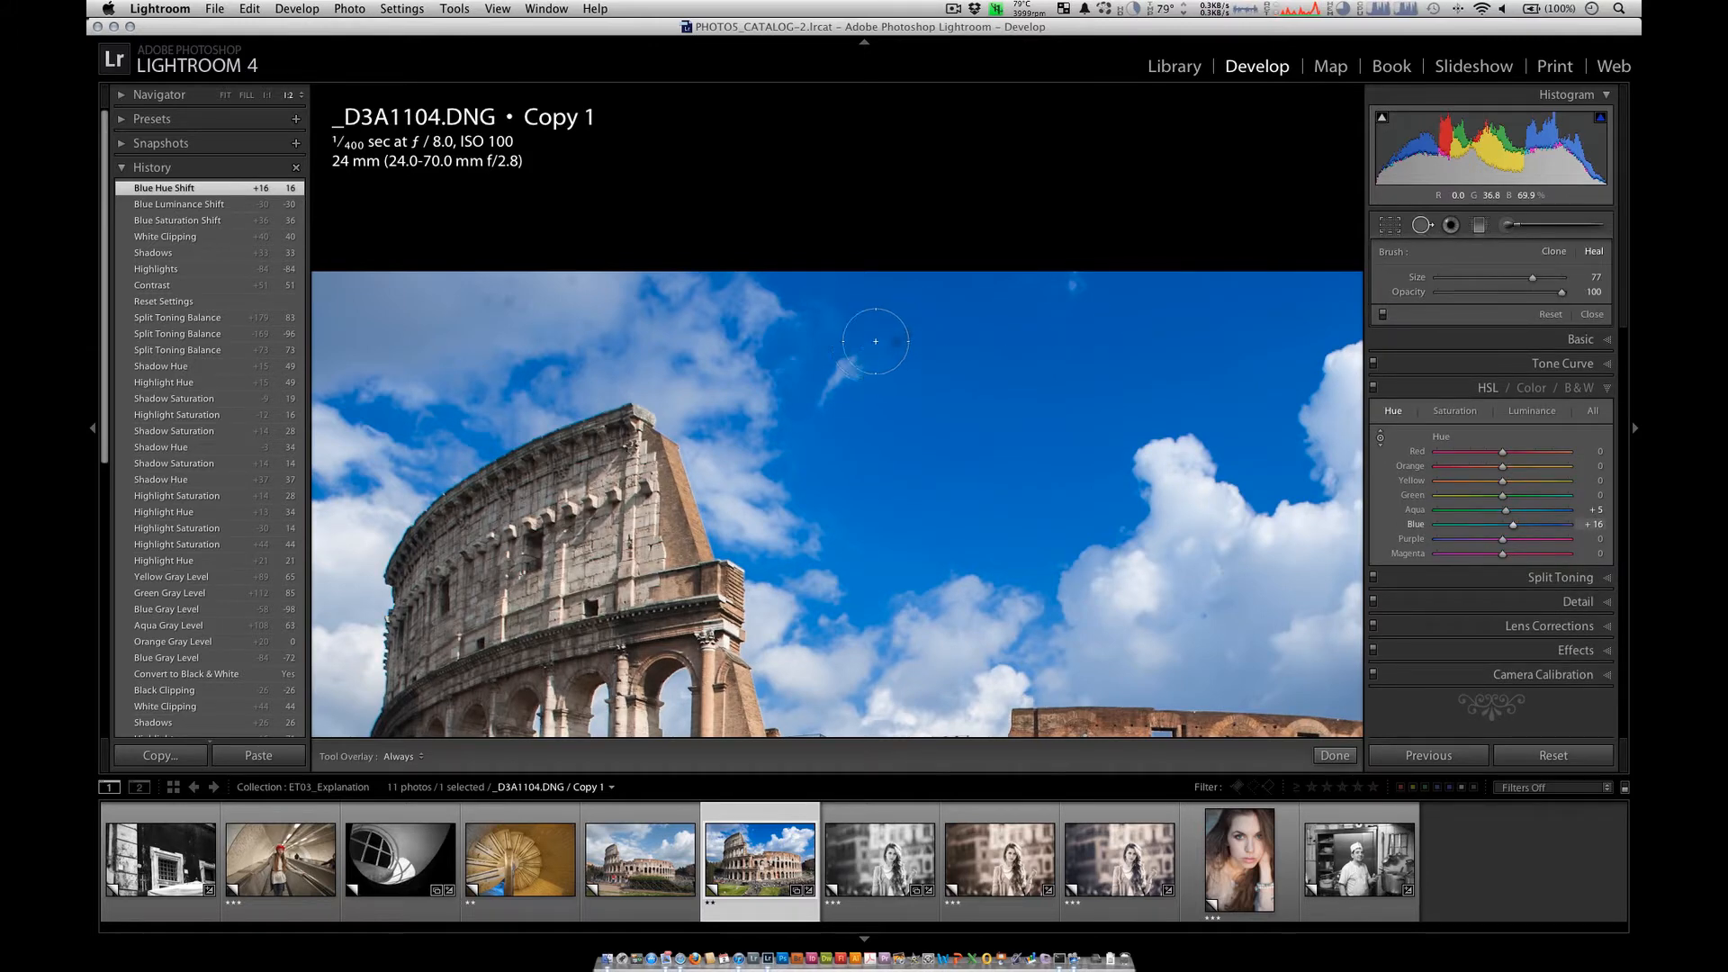
pyautogui.scroll(-3, 880, 340)
pyautogui.scroll(-5, 880, 340)
pyautogui.click(903, 343)
pyautogui.press('q')
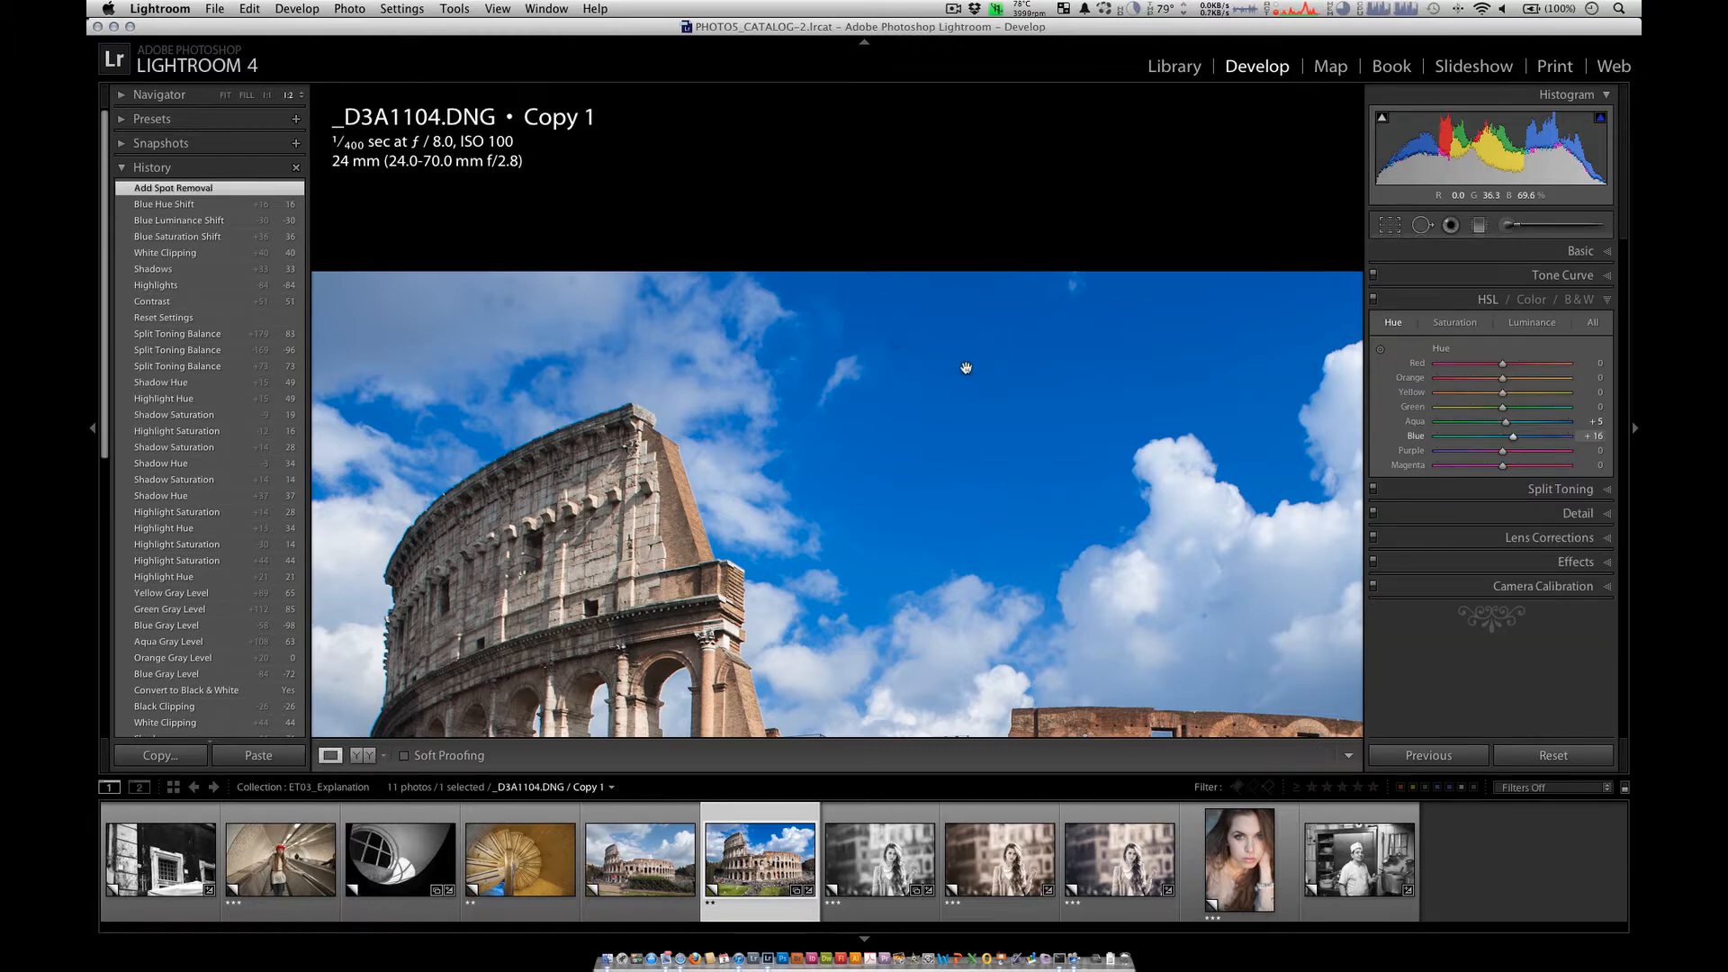
# Step: Heal the remaining dust spots in the clouds above the Colosseum's tall outer wall with size 41 spots
pyautogui.press('q')
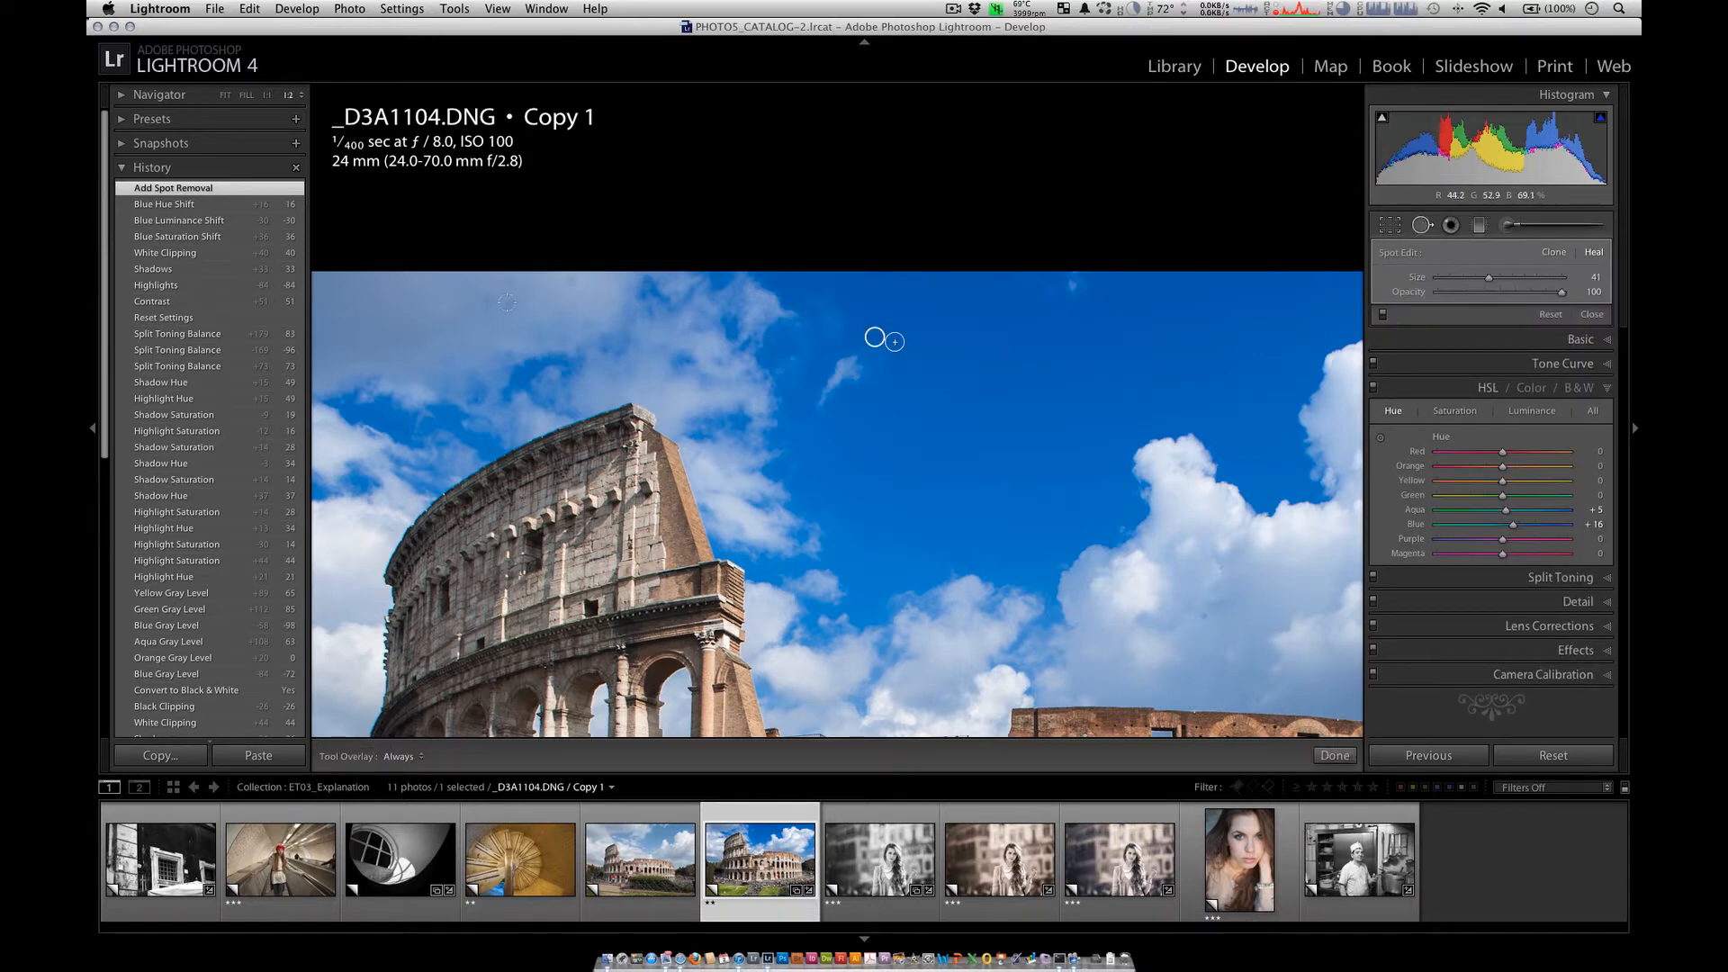
pyautogui.click(506, 302)
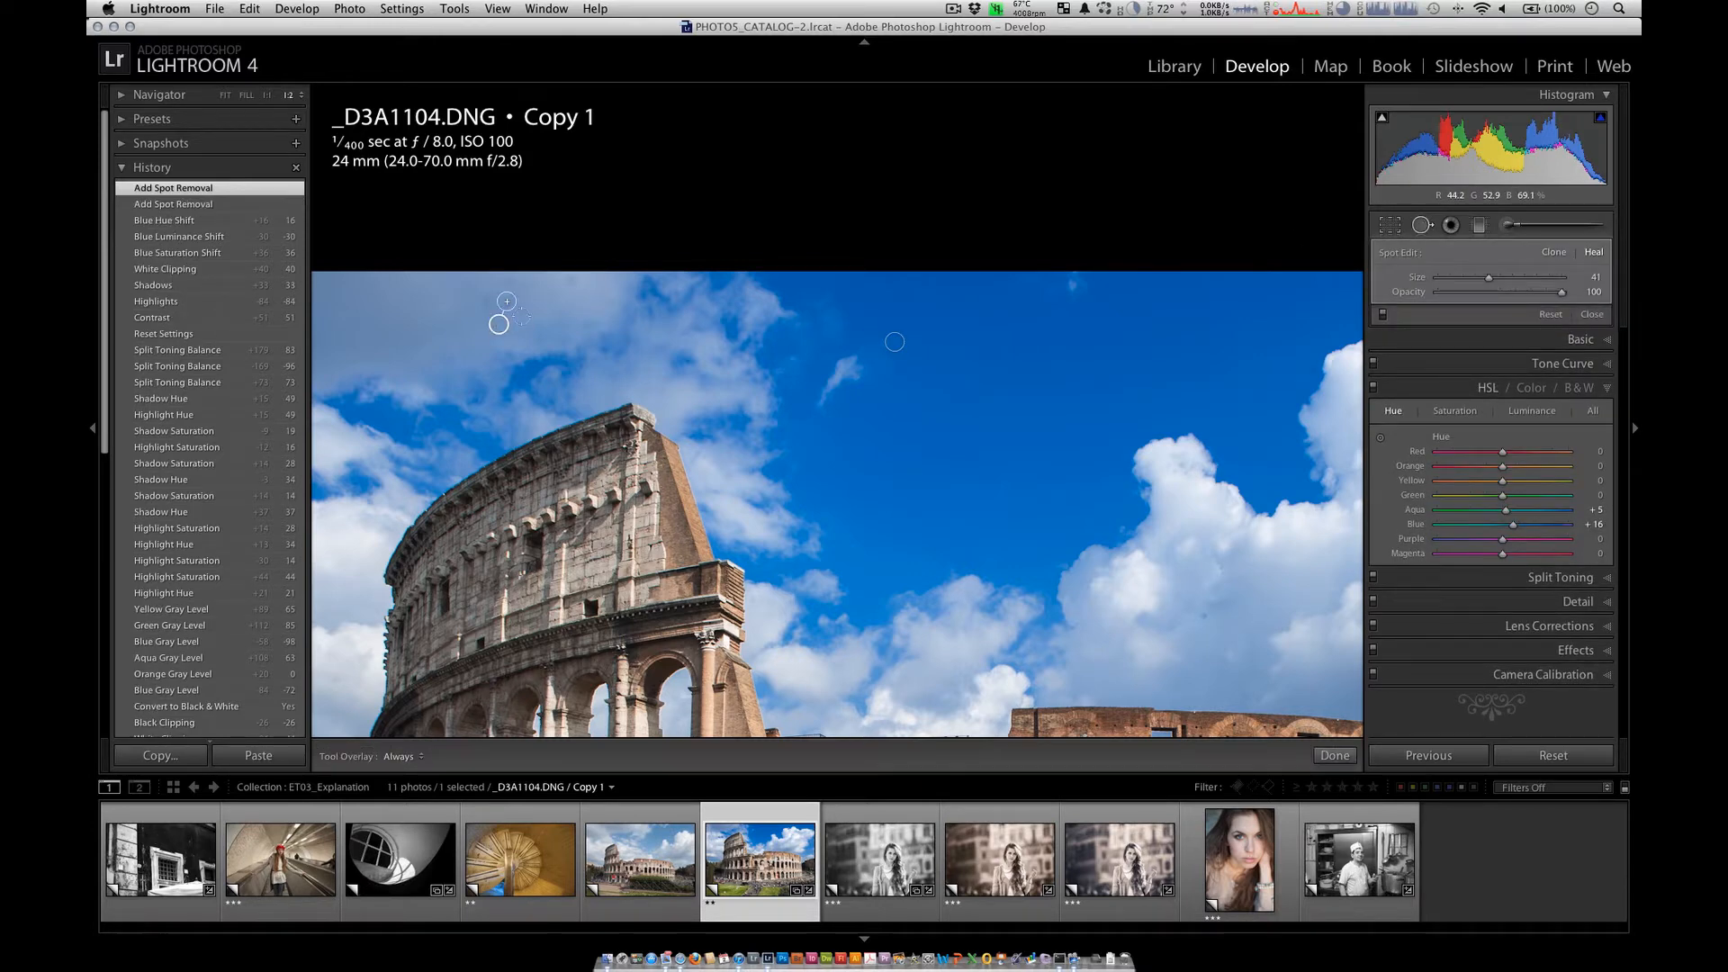
pyautogui.click(516, 305)
pyautogui.click(523, 305)
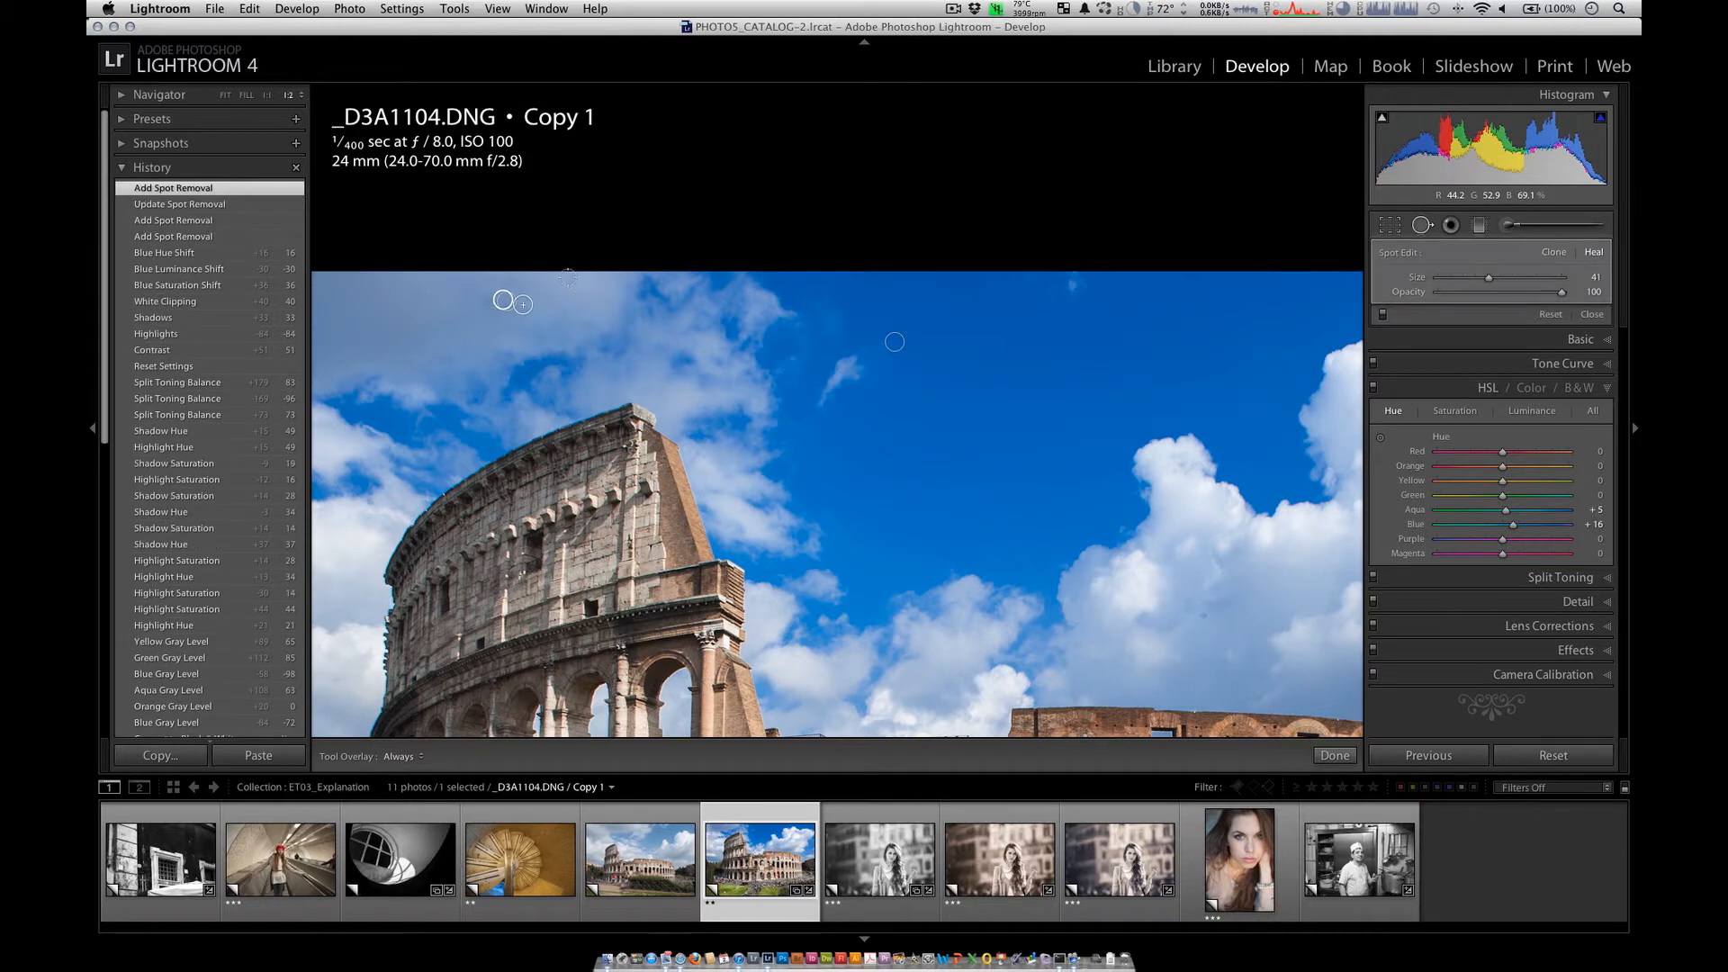
pyautogui.click(567, 277)
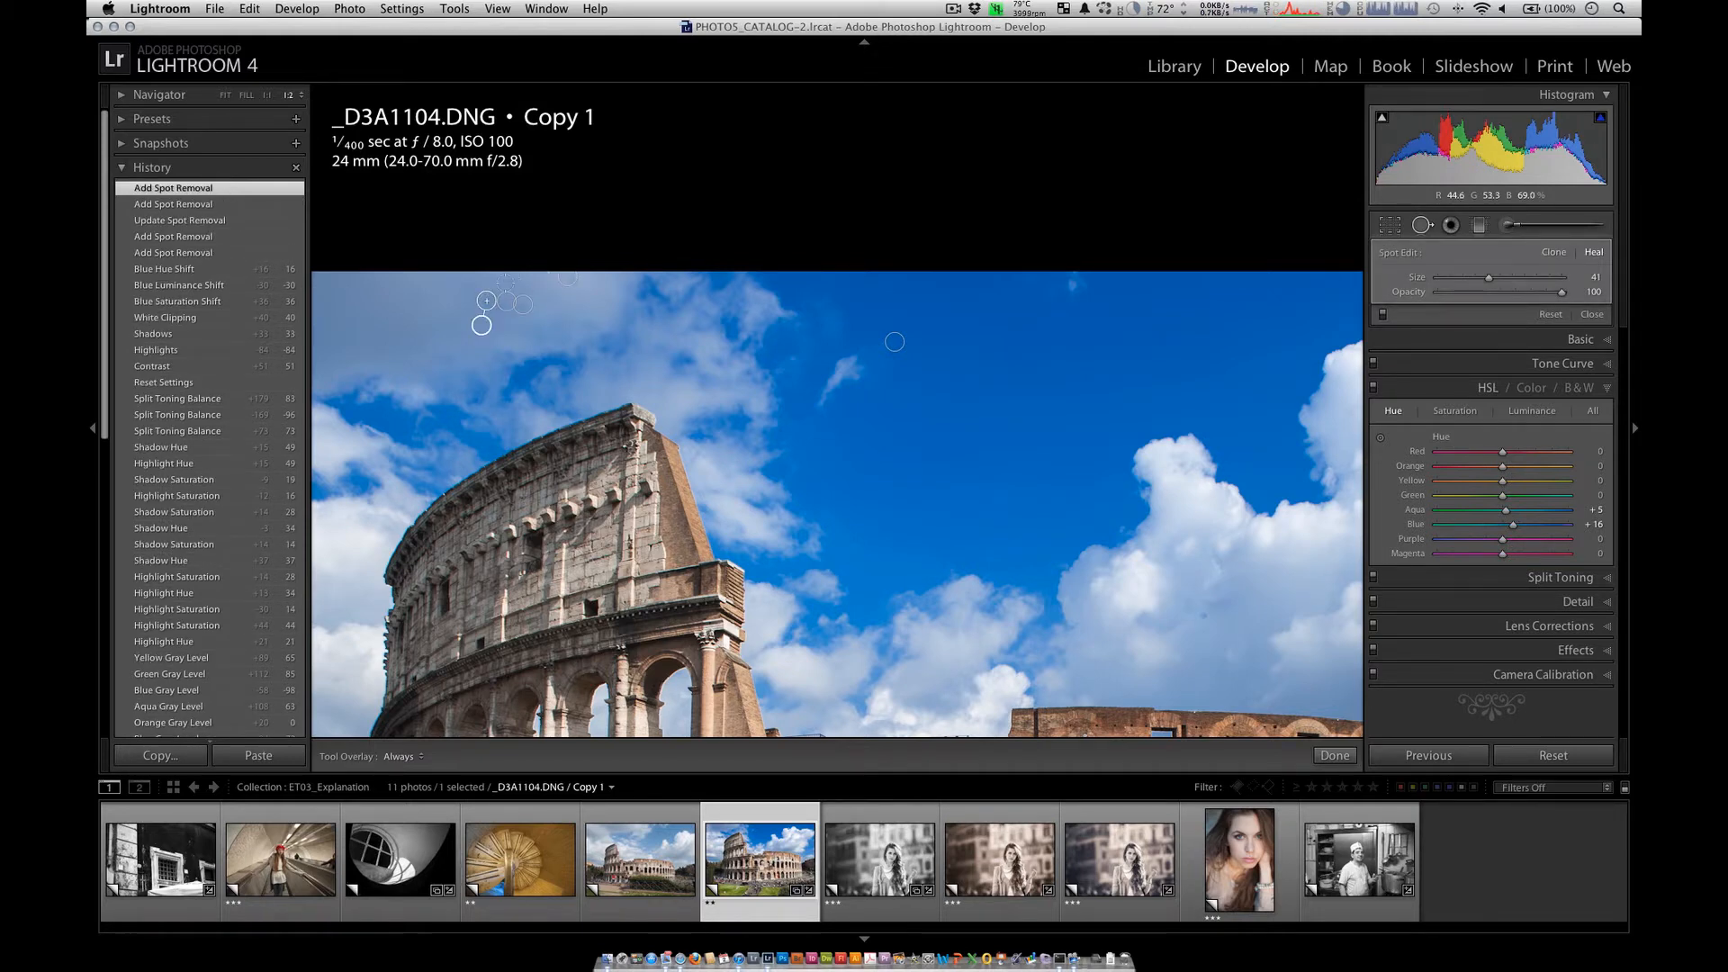
pyautogui.click(481, 325)
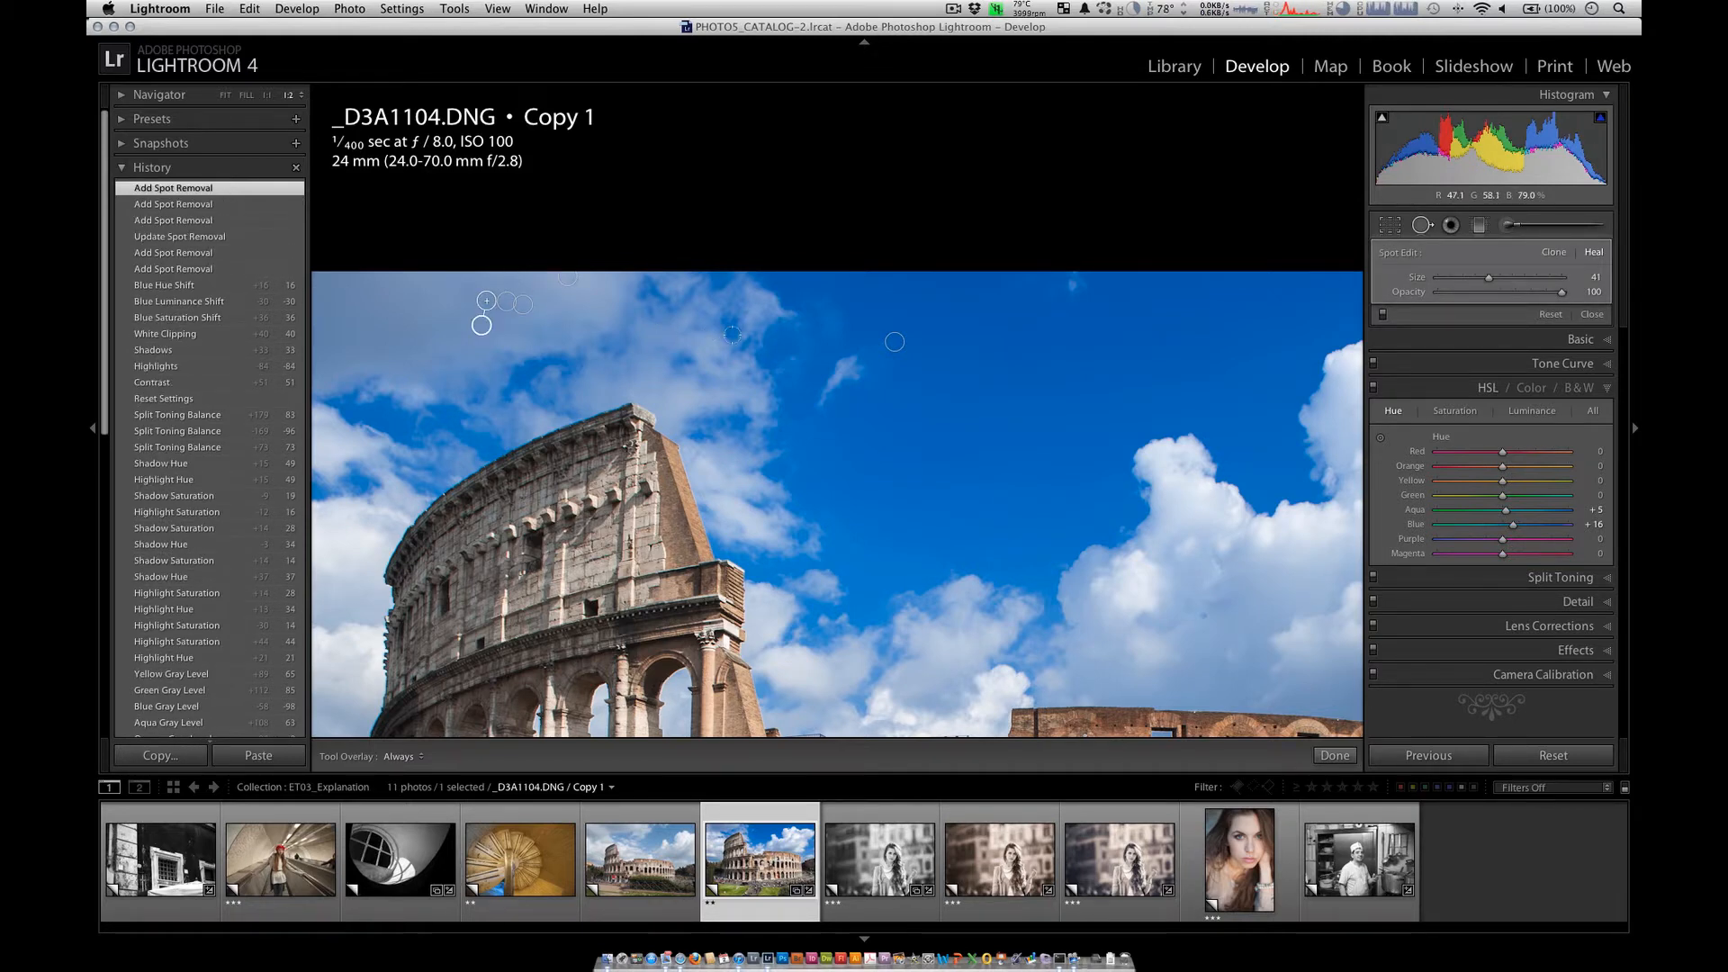
pyautogui.press('z')
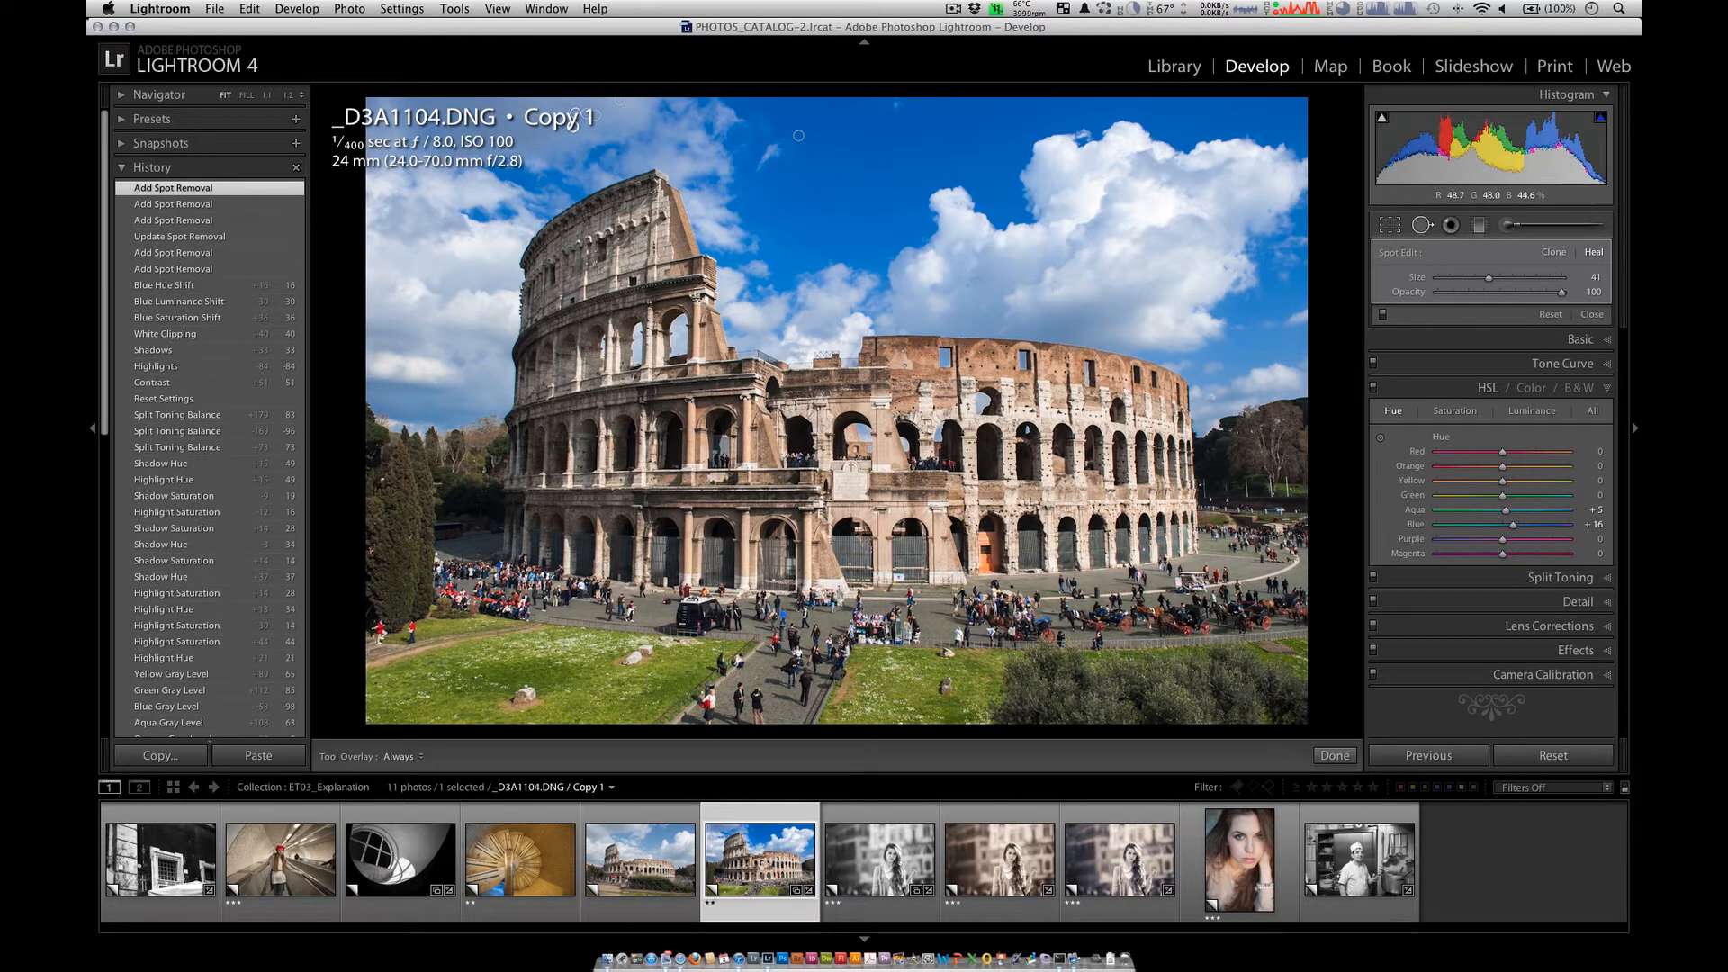
# Step: Switch to Firefox and search Google for "costco print profile"
pyautogui.moveTo(693, 956)
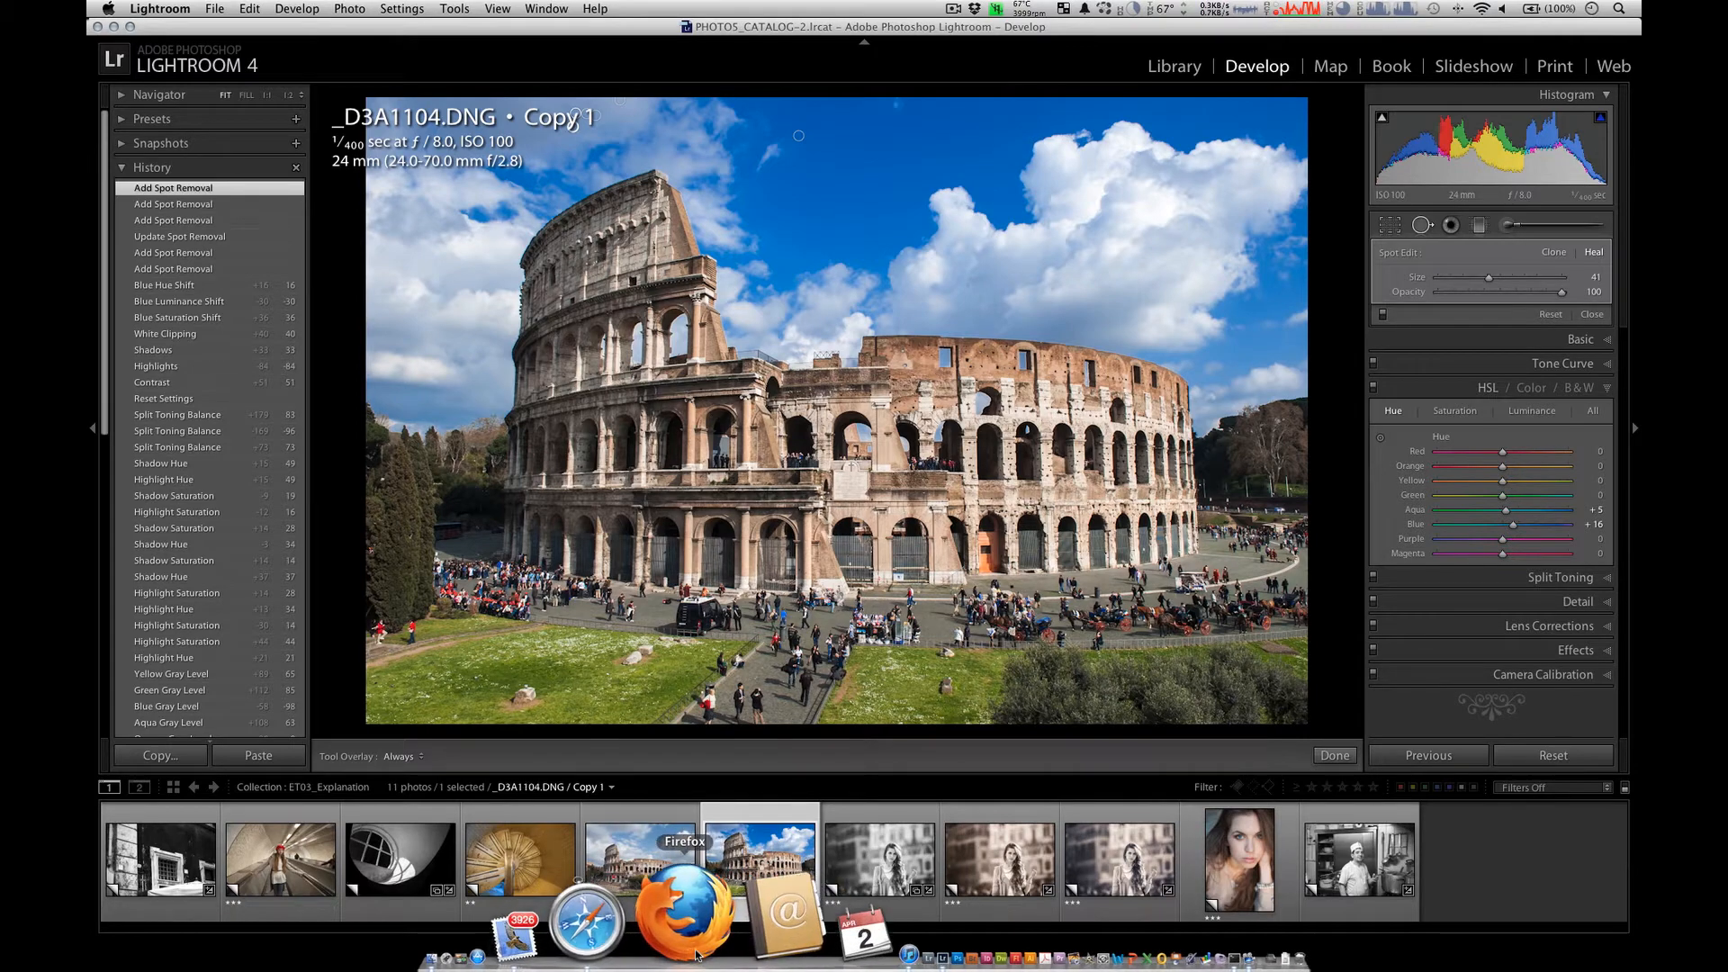
pyautogui.click(696, 954)
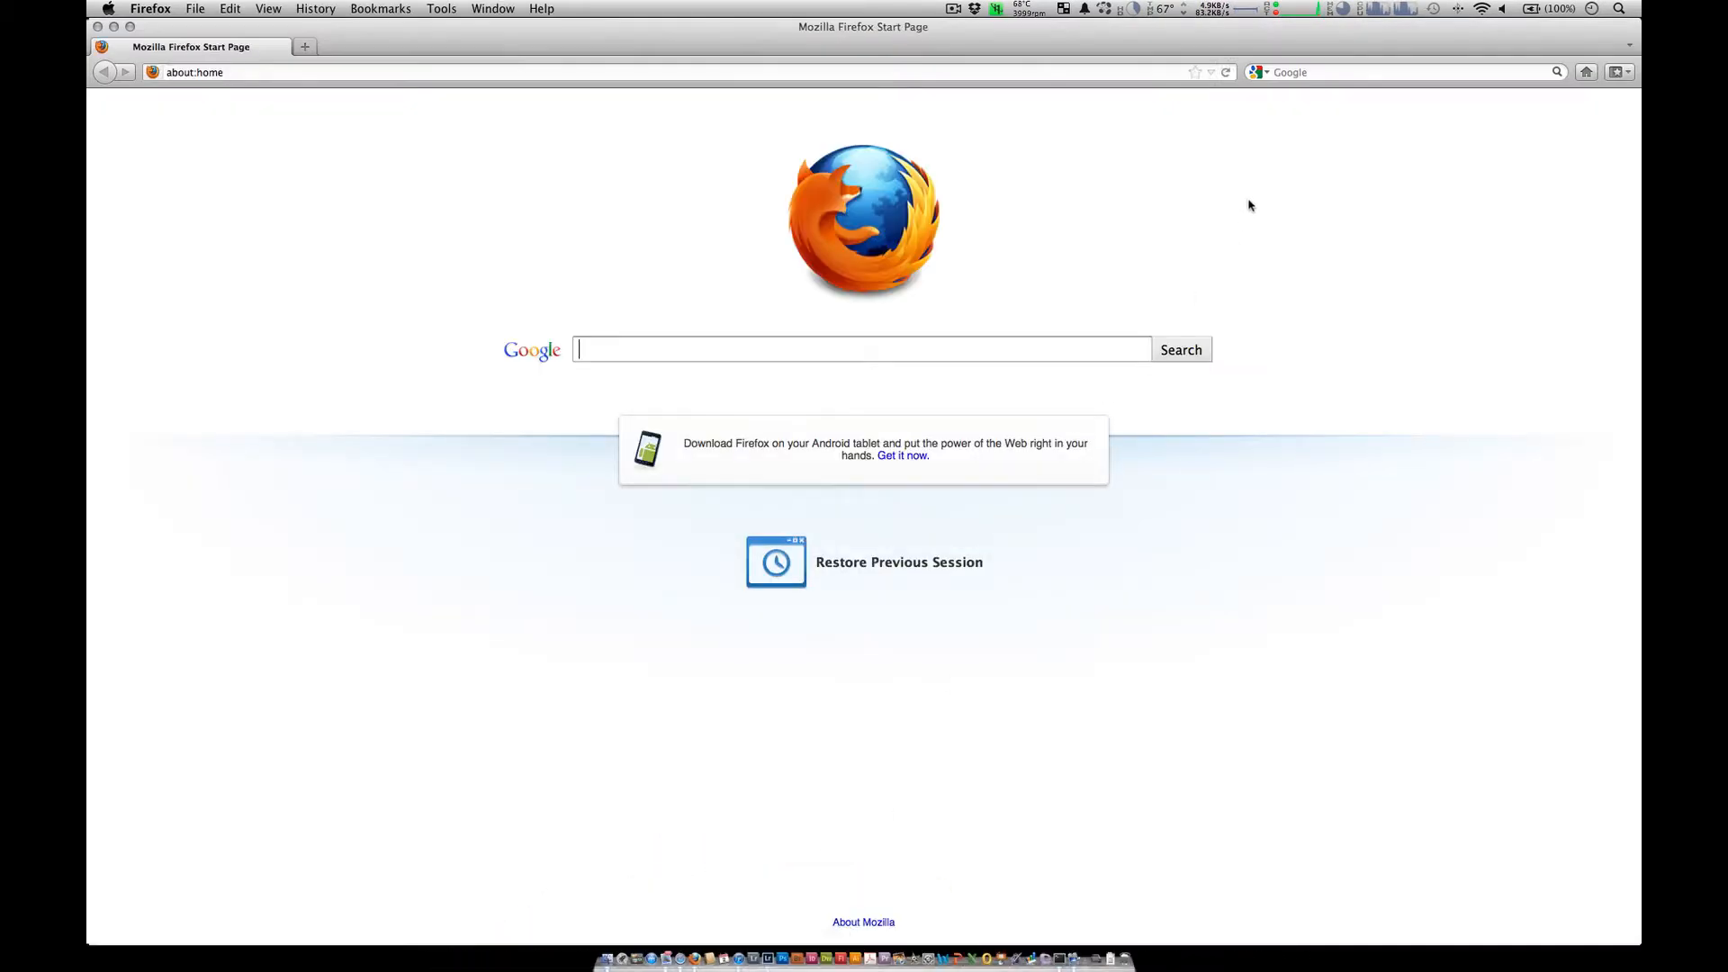
pyautogui.click(1334, 74)
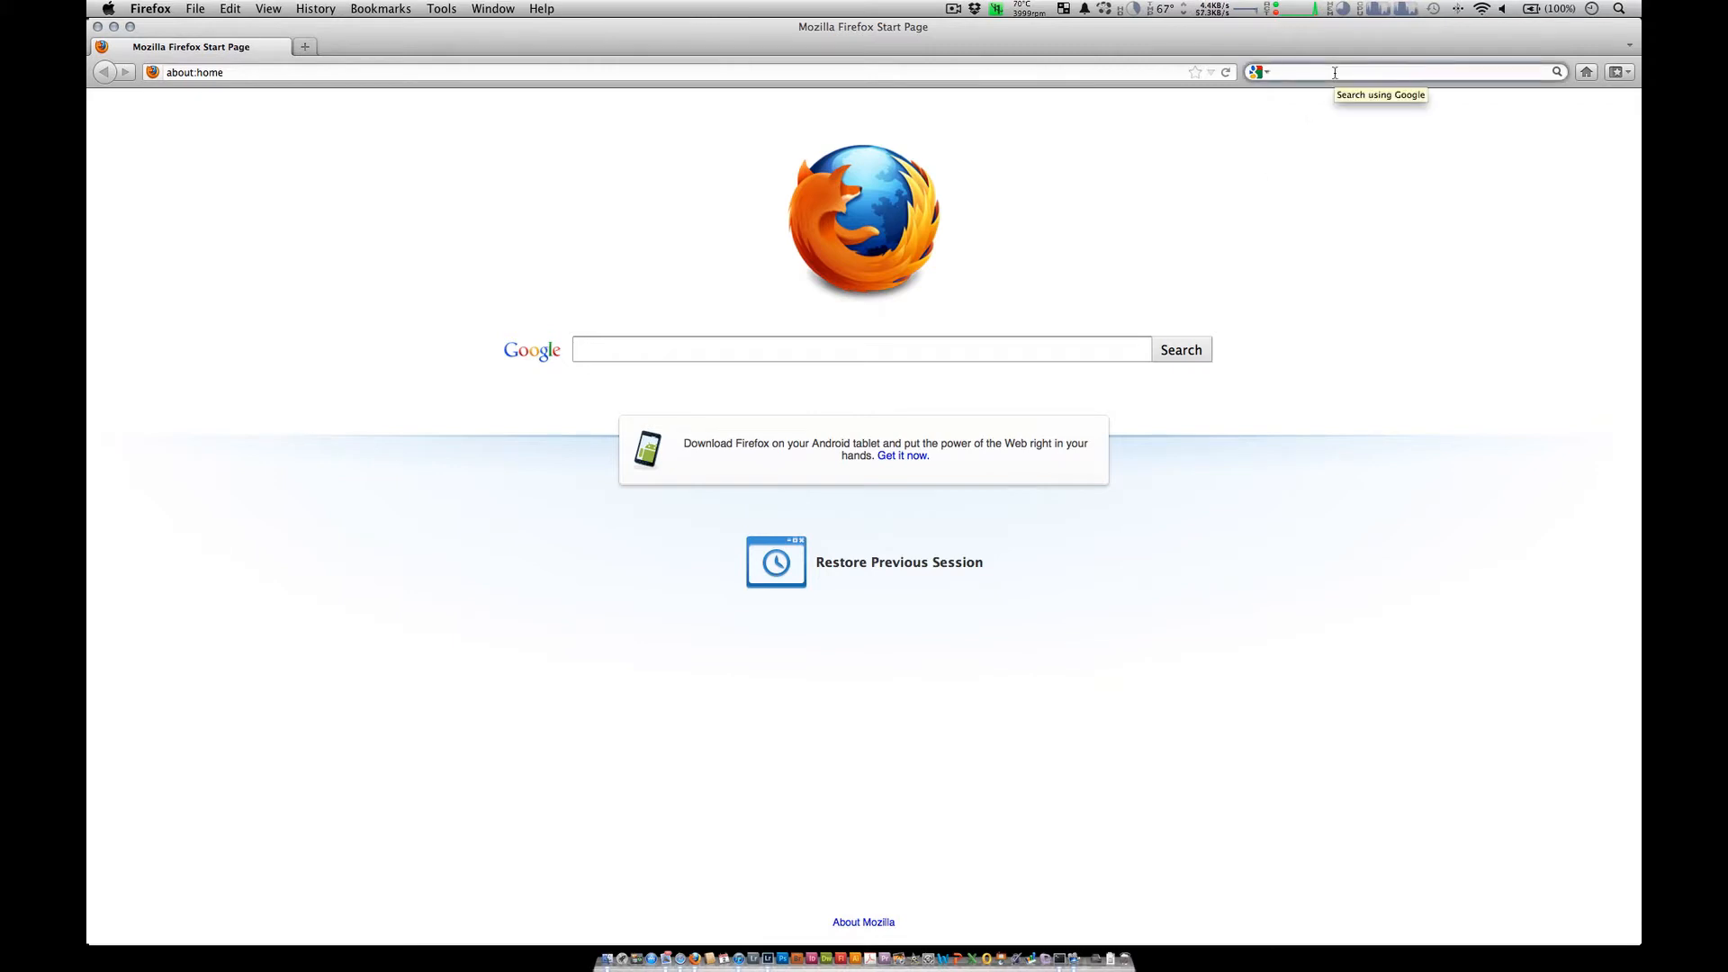
pyautogui.click(1027, 346)
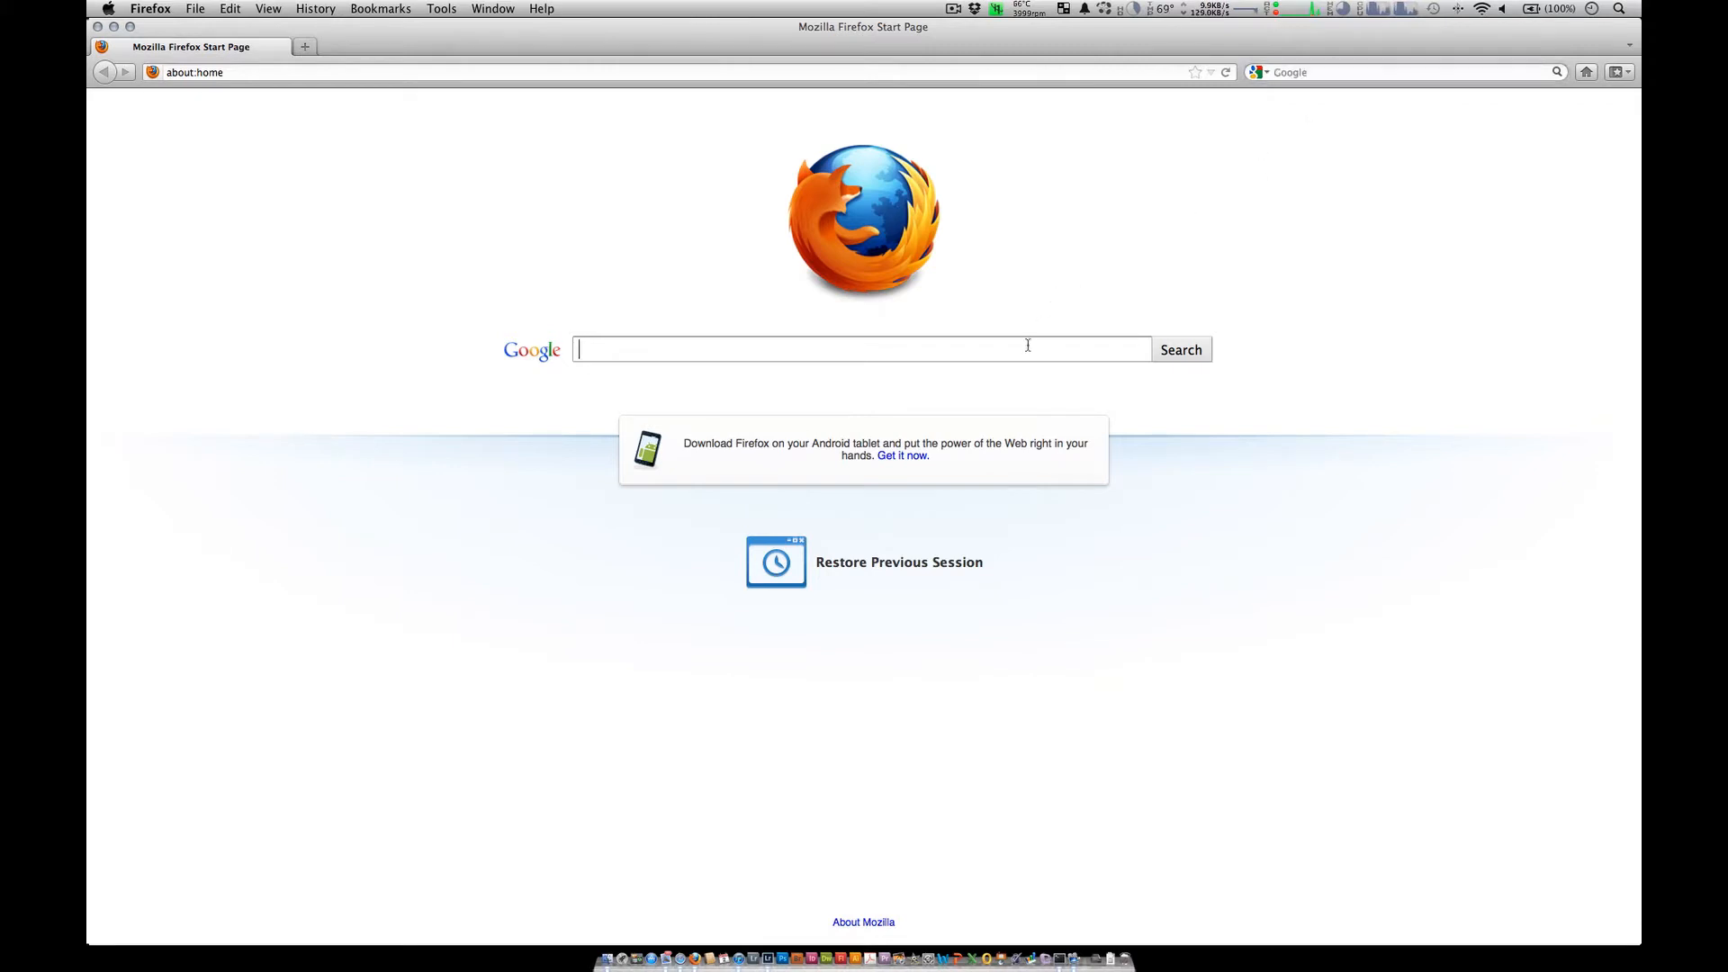
pyautogui.write('costco print prod')
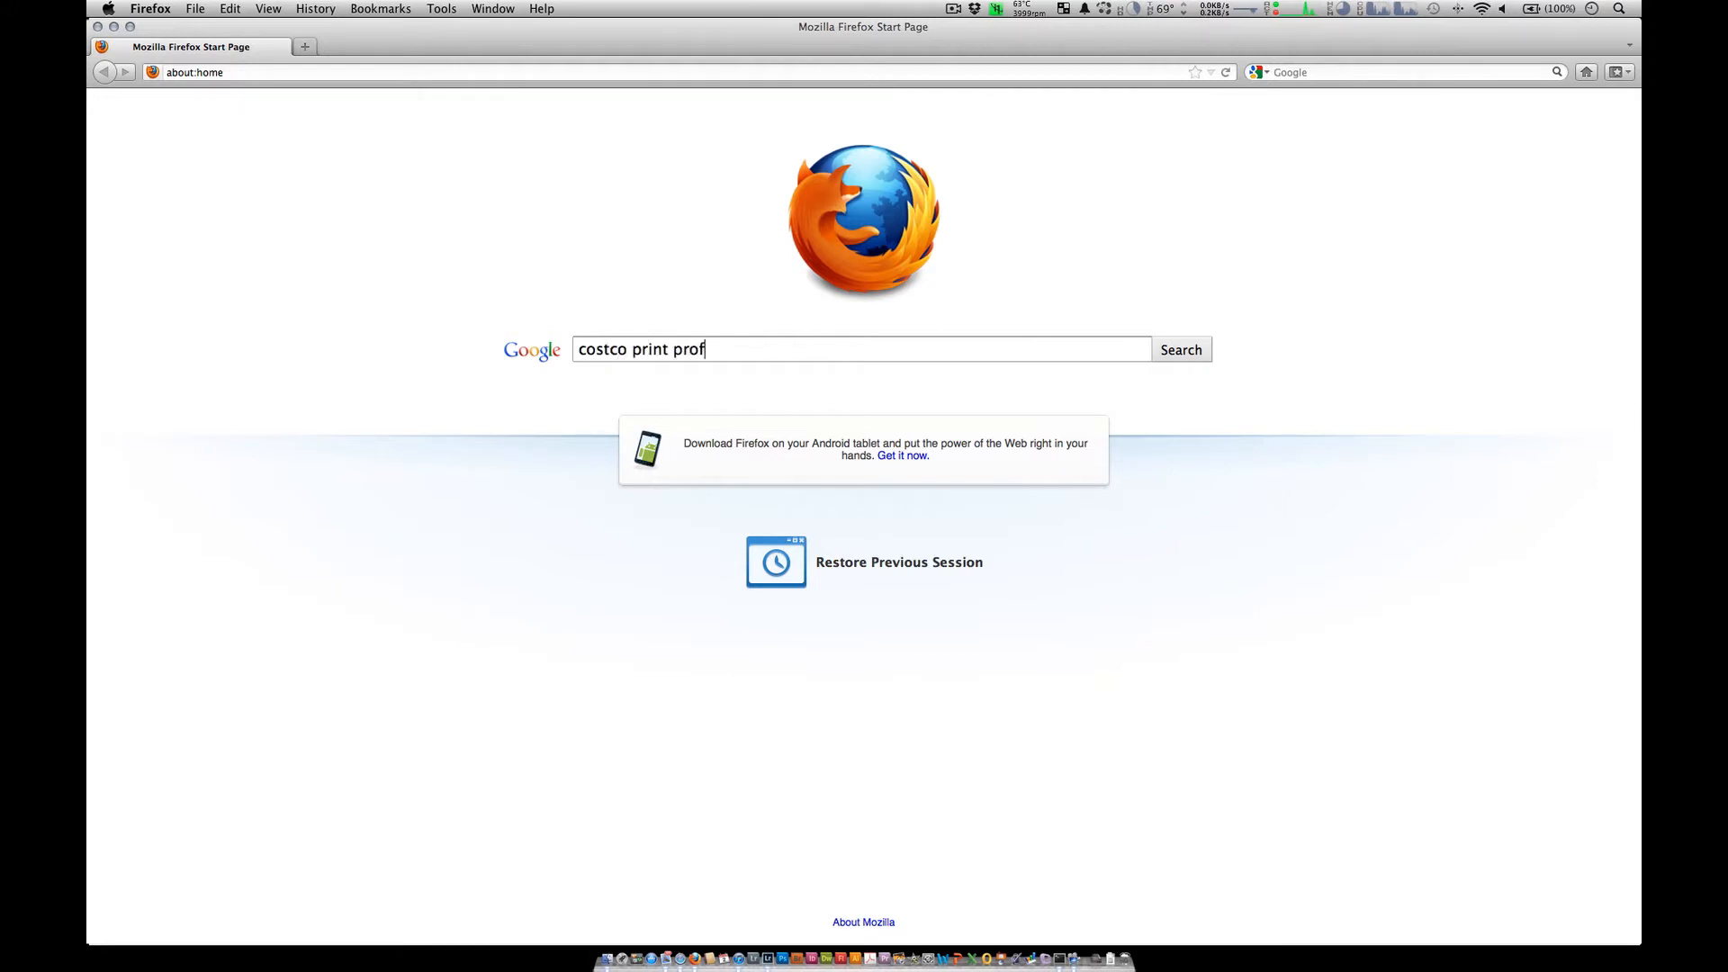
pyautogui.press('BackSpace')
pyautogui.write('file')
pyautogui.press('Return')
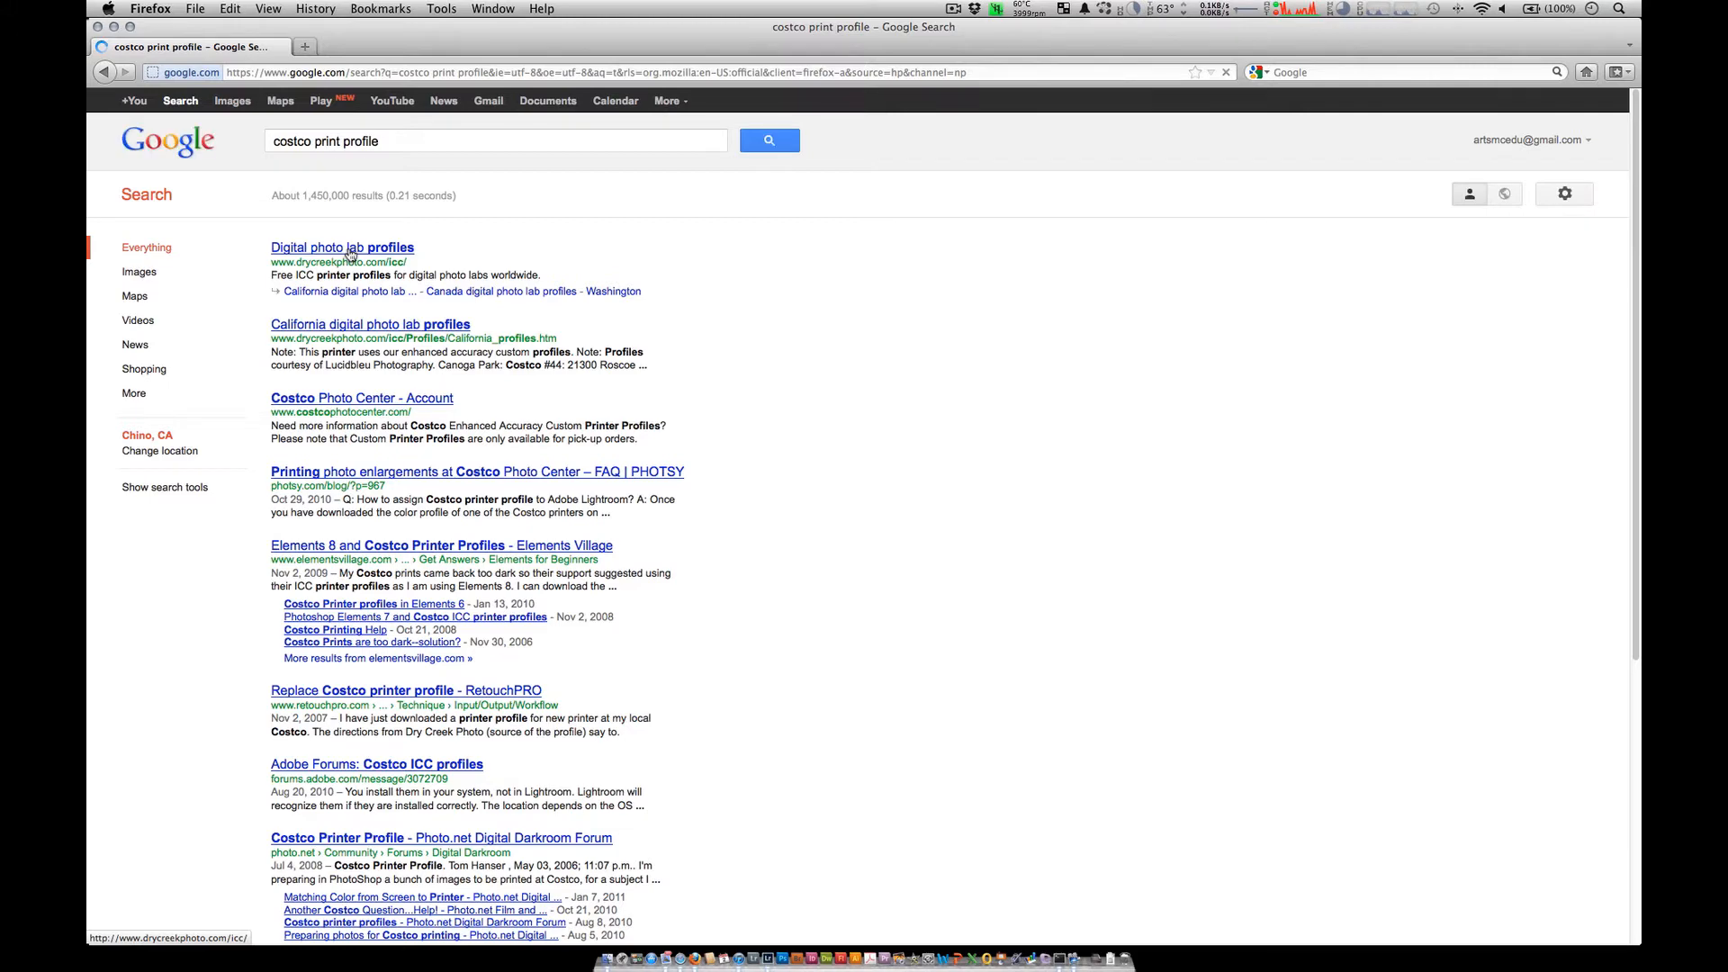
# Step: Open the Dry Creek Photo lab profiles result and locate the Fountain Valley Costco in the California listing
pyautogui.click(356, 251)
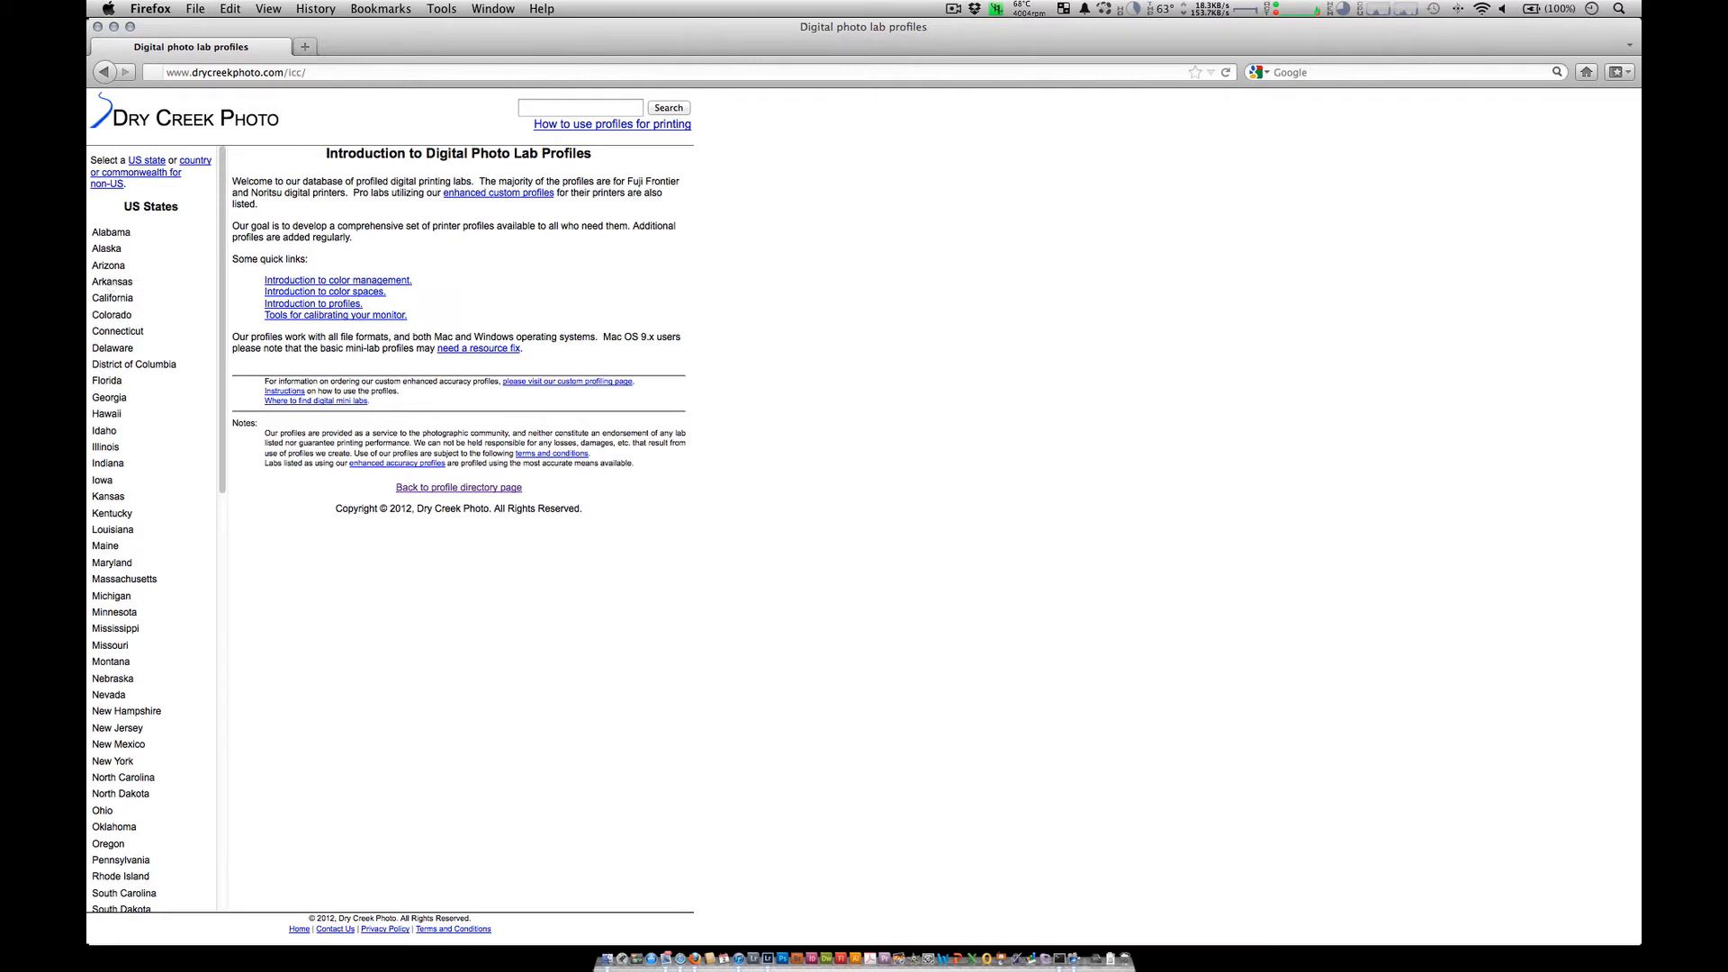
pyautogui.click(108, 298)
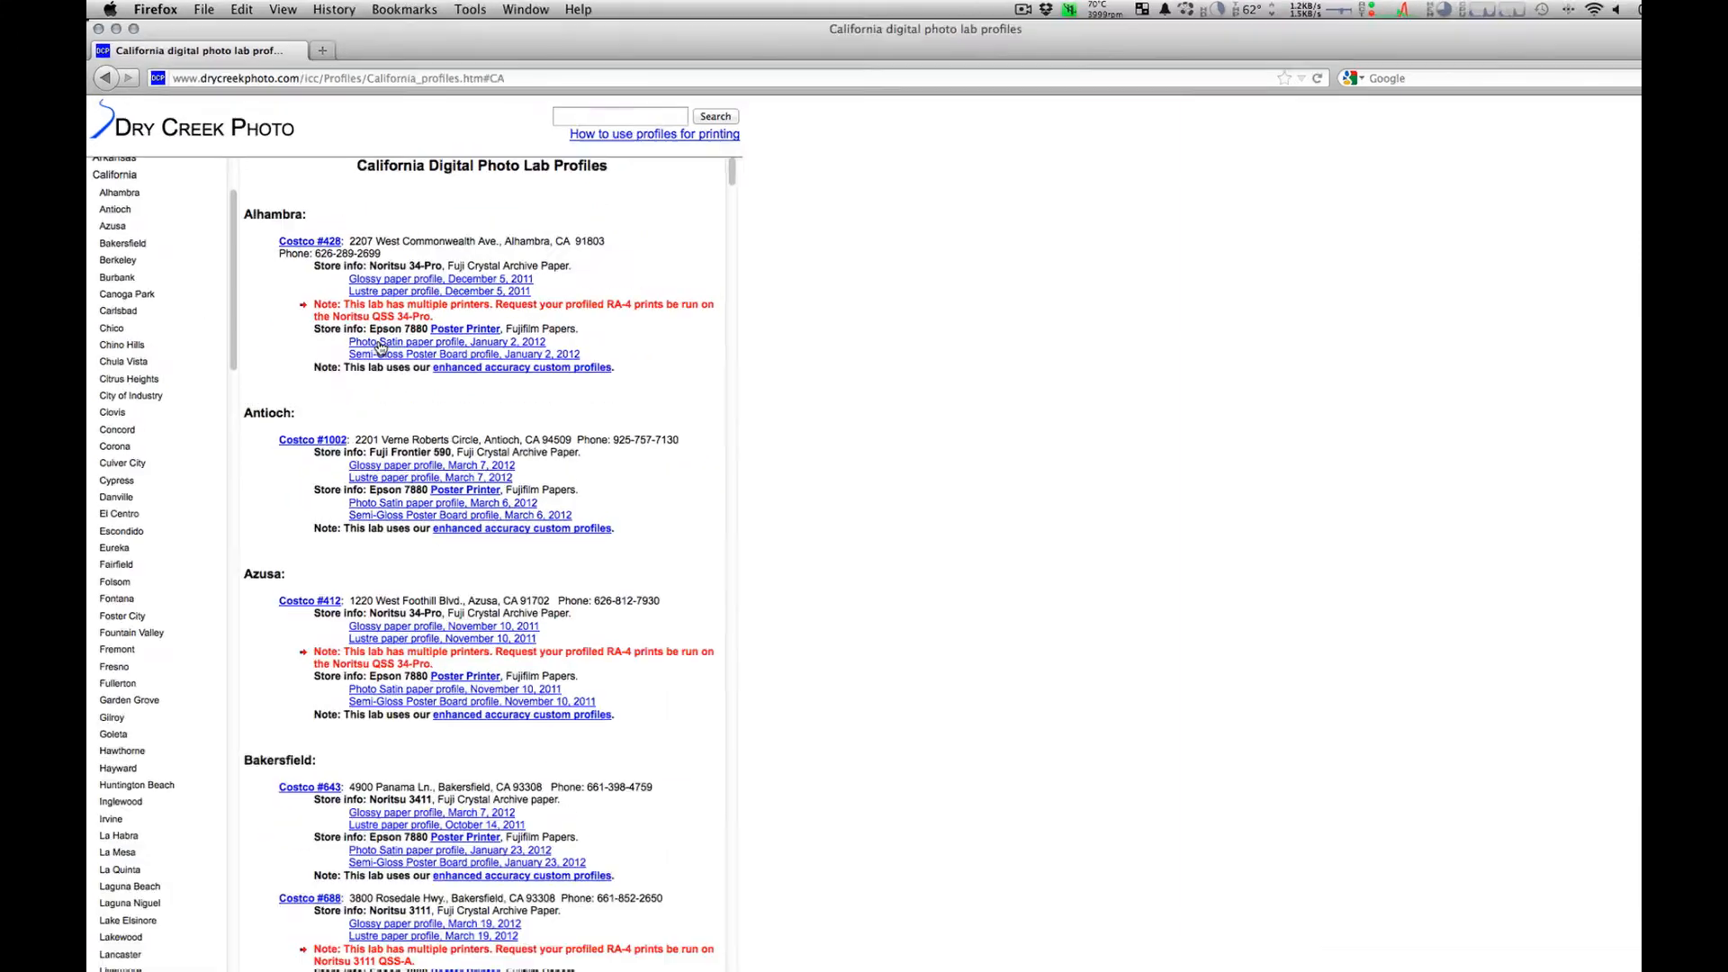
pyautogui.scroll(-10, 348, 431)
pyautogui.scroll(-5, 347, 430)
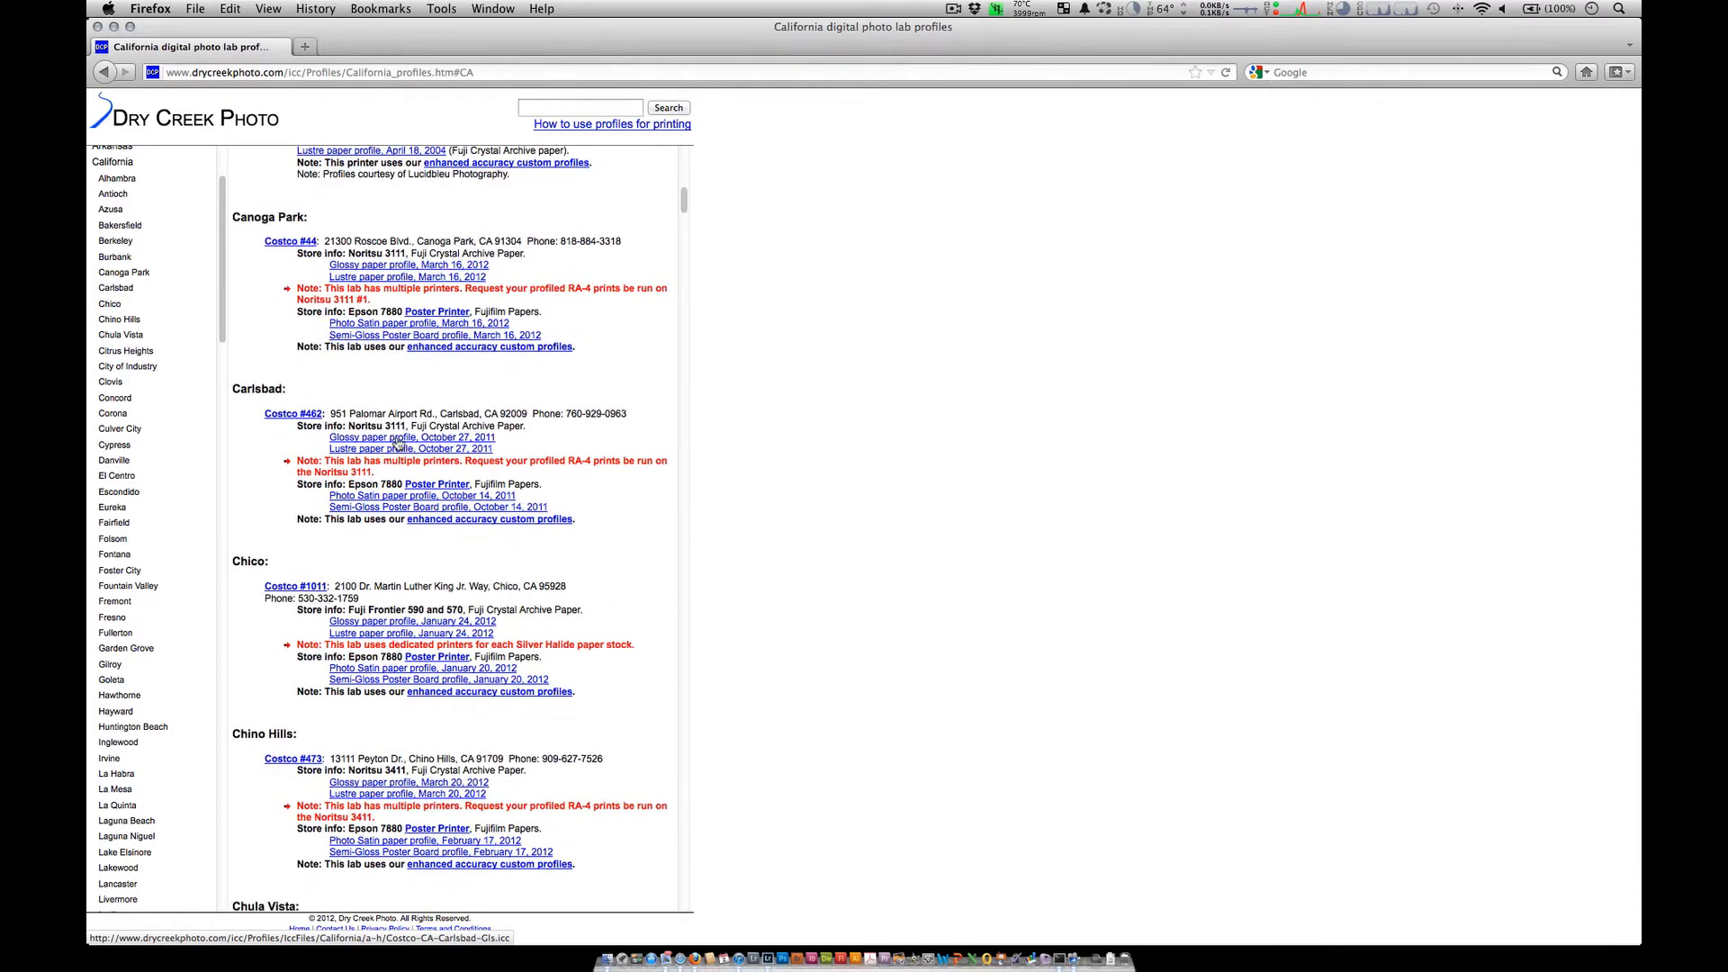
pyautogui.scroll(-20, 396, 440)
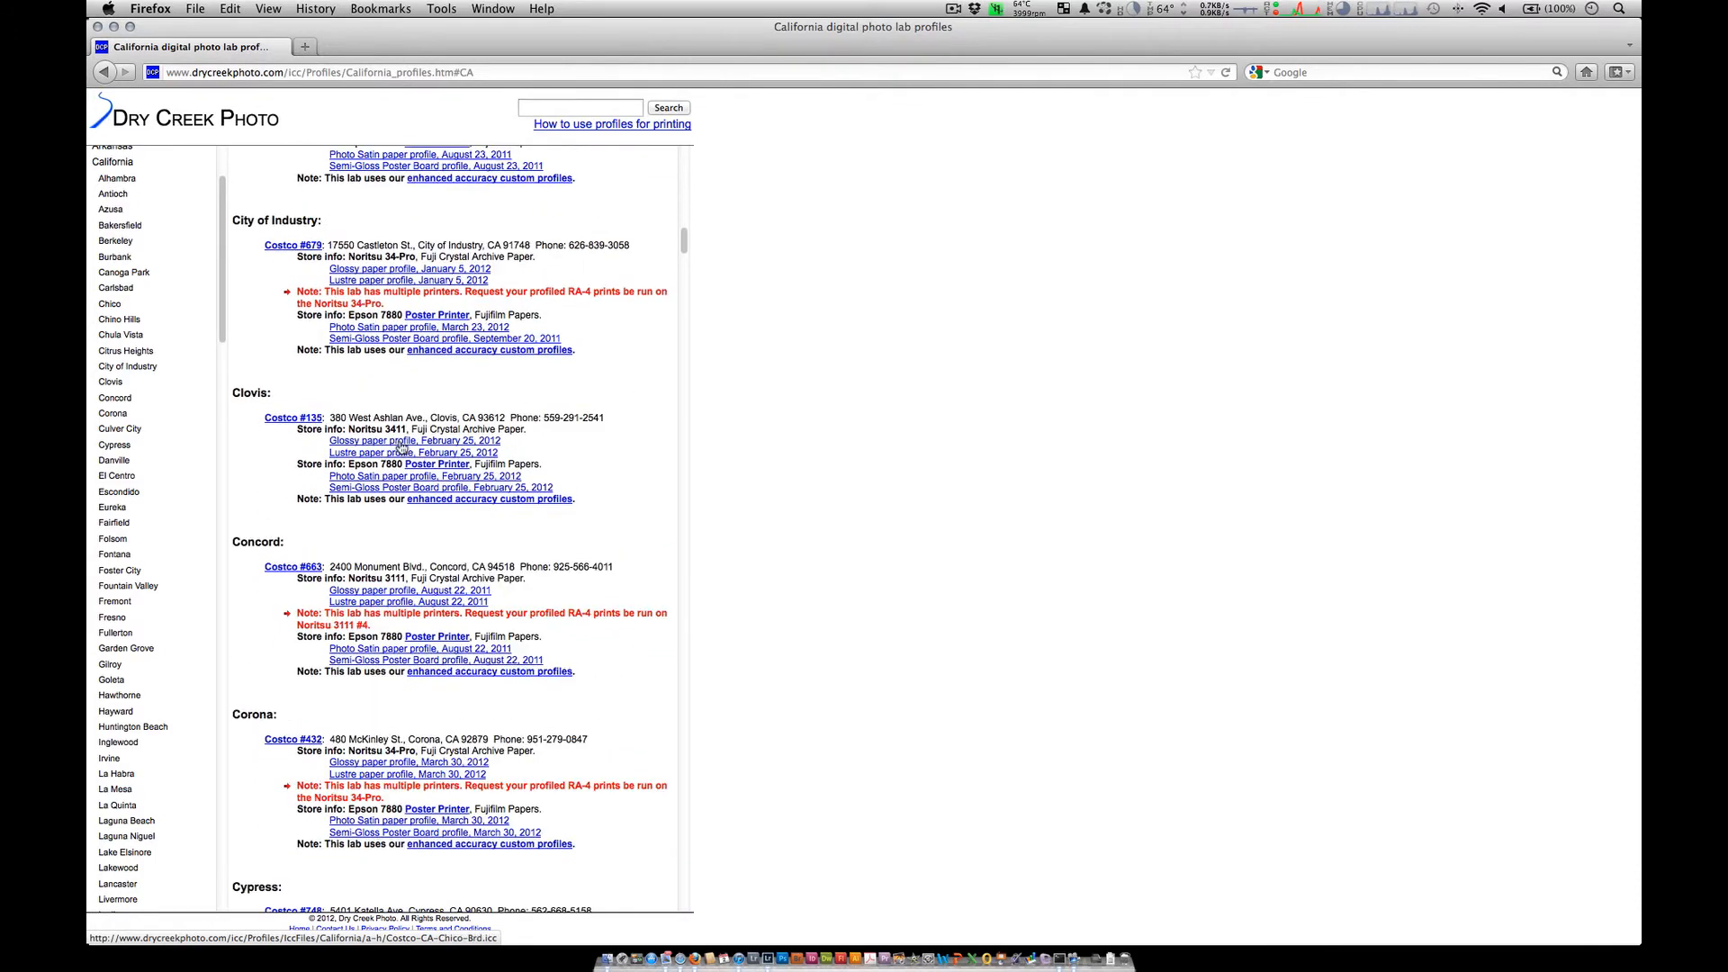
pyautogui.scroll(-20, 400, 448)
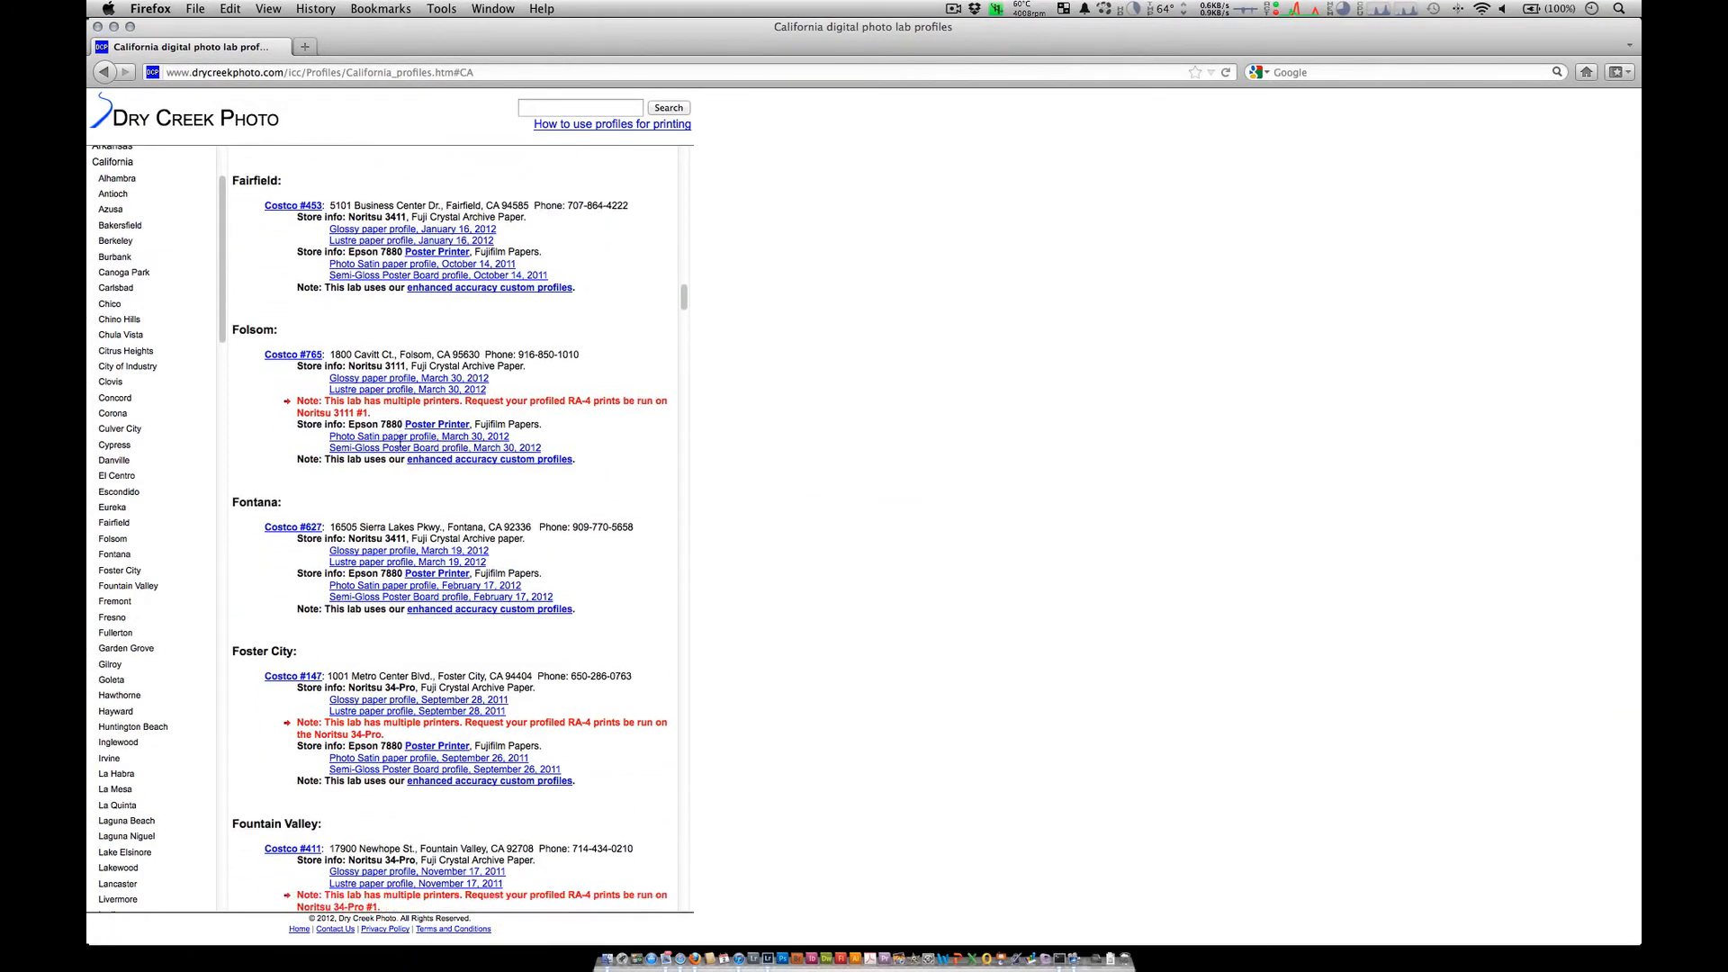
pyautogui.scroll(-15, 401, 443)
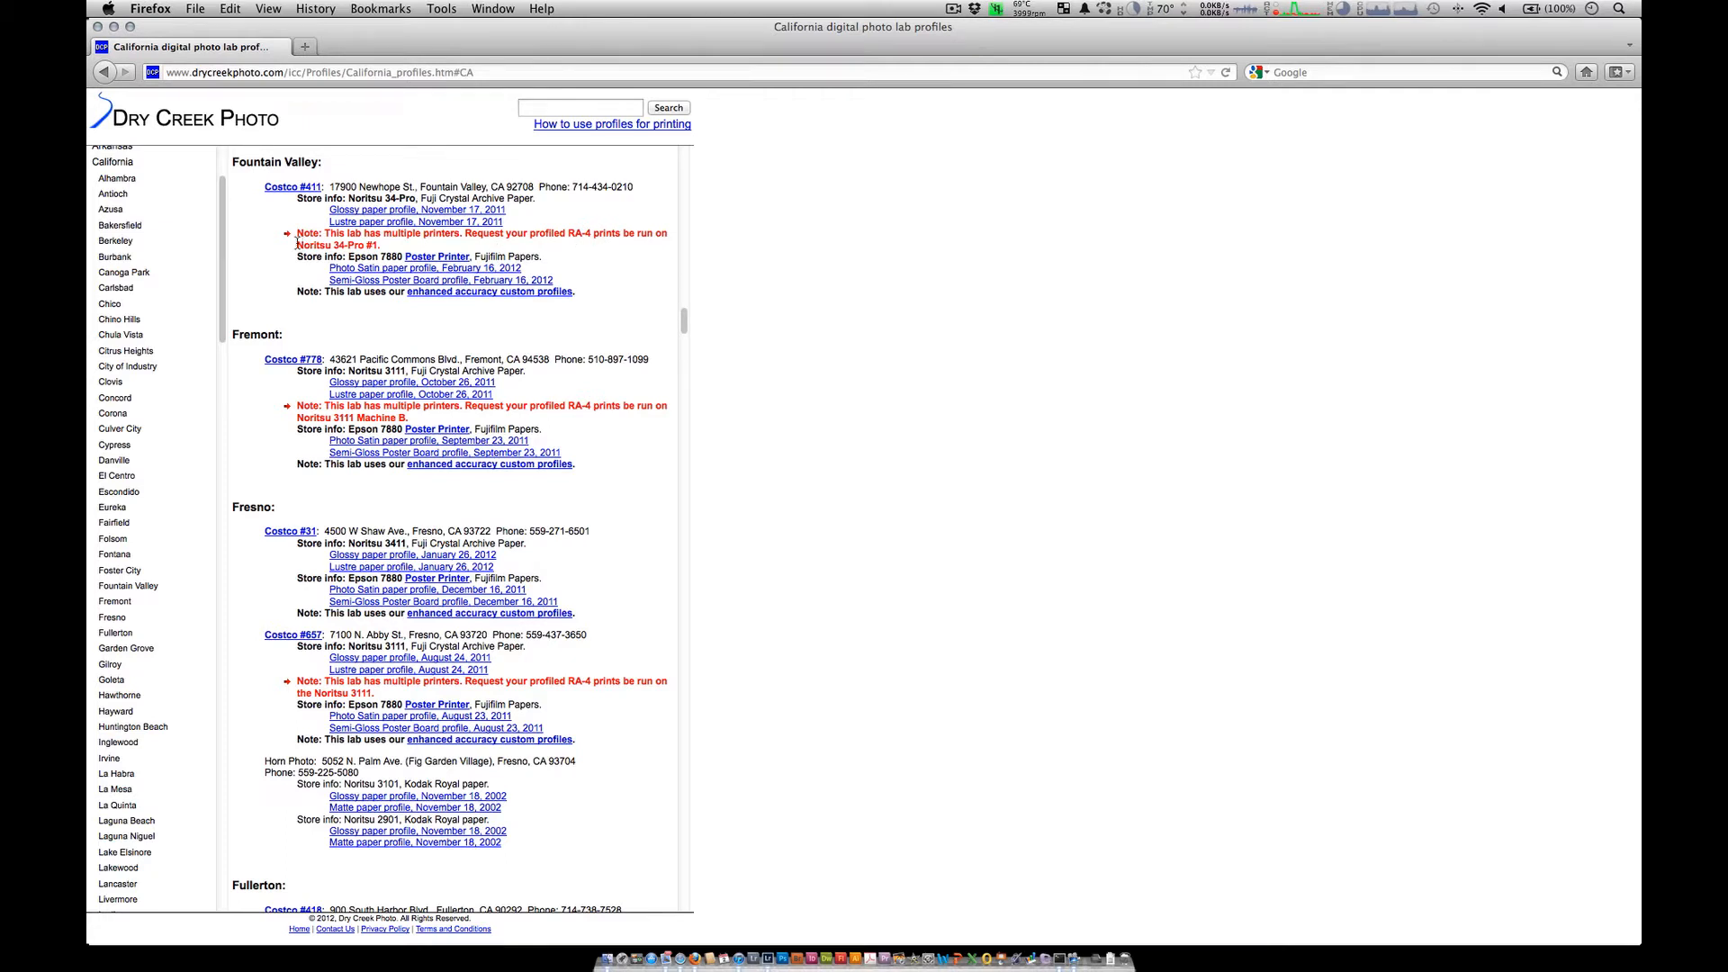
# Step: Save the glossy paper profile of Costco #411 in Fountain Valley and open the Downloads folder in Finder
pyautogui.moveTo(297, 243); pyautogui.dragTo(382, 248)
pyautogui.click(387, 210)
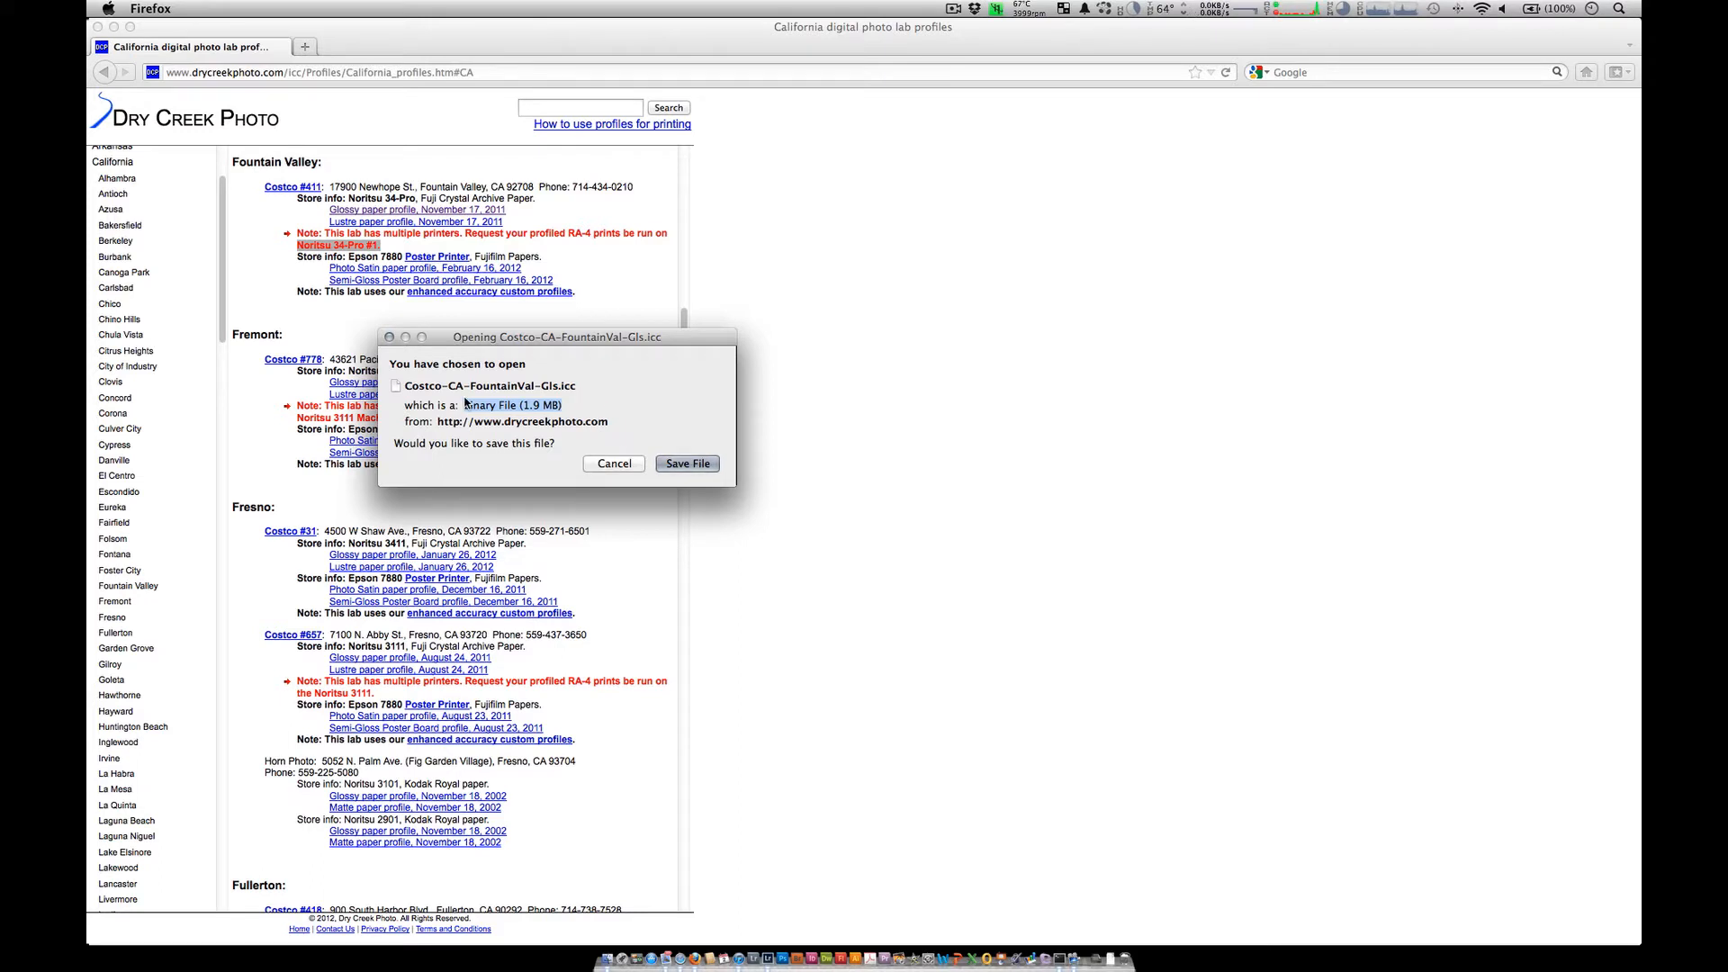
pyautogui.click(686, 464)
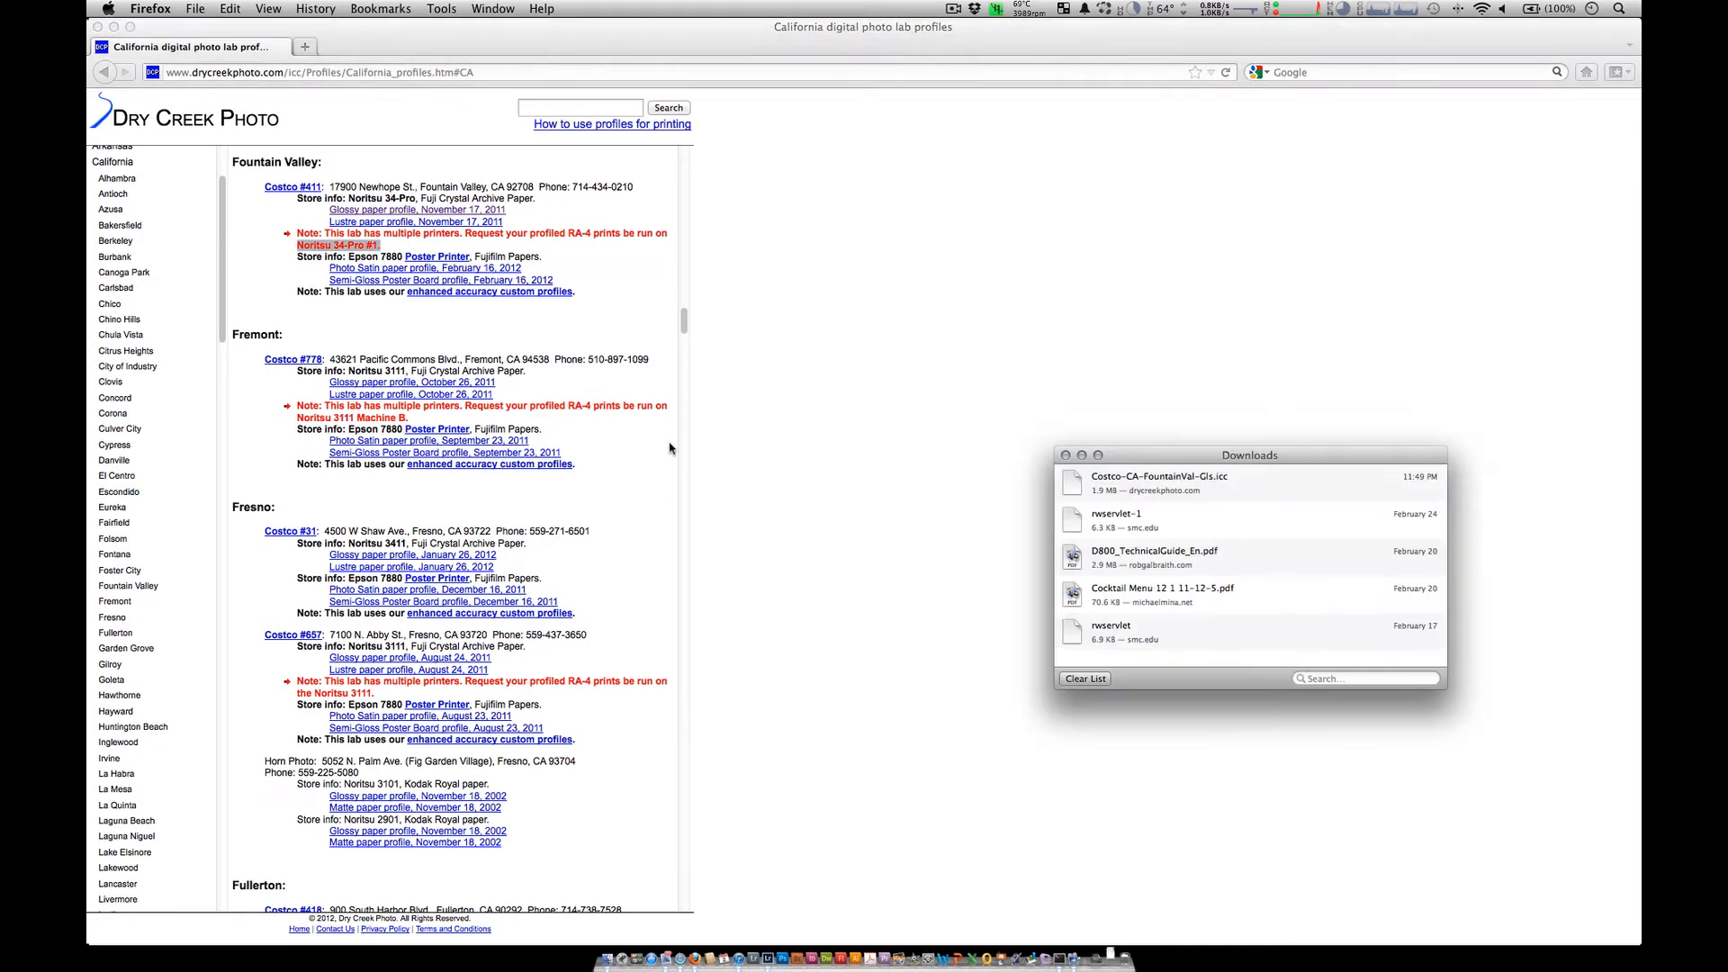
pyautogui.click(1066, 455)
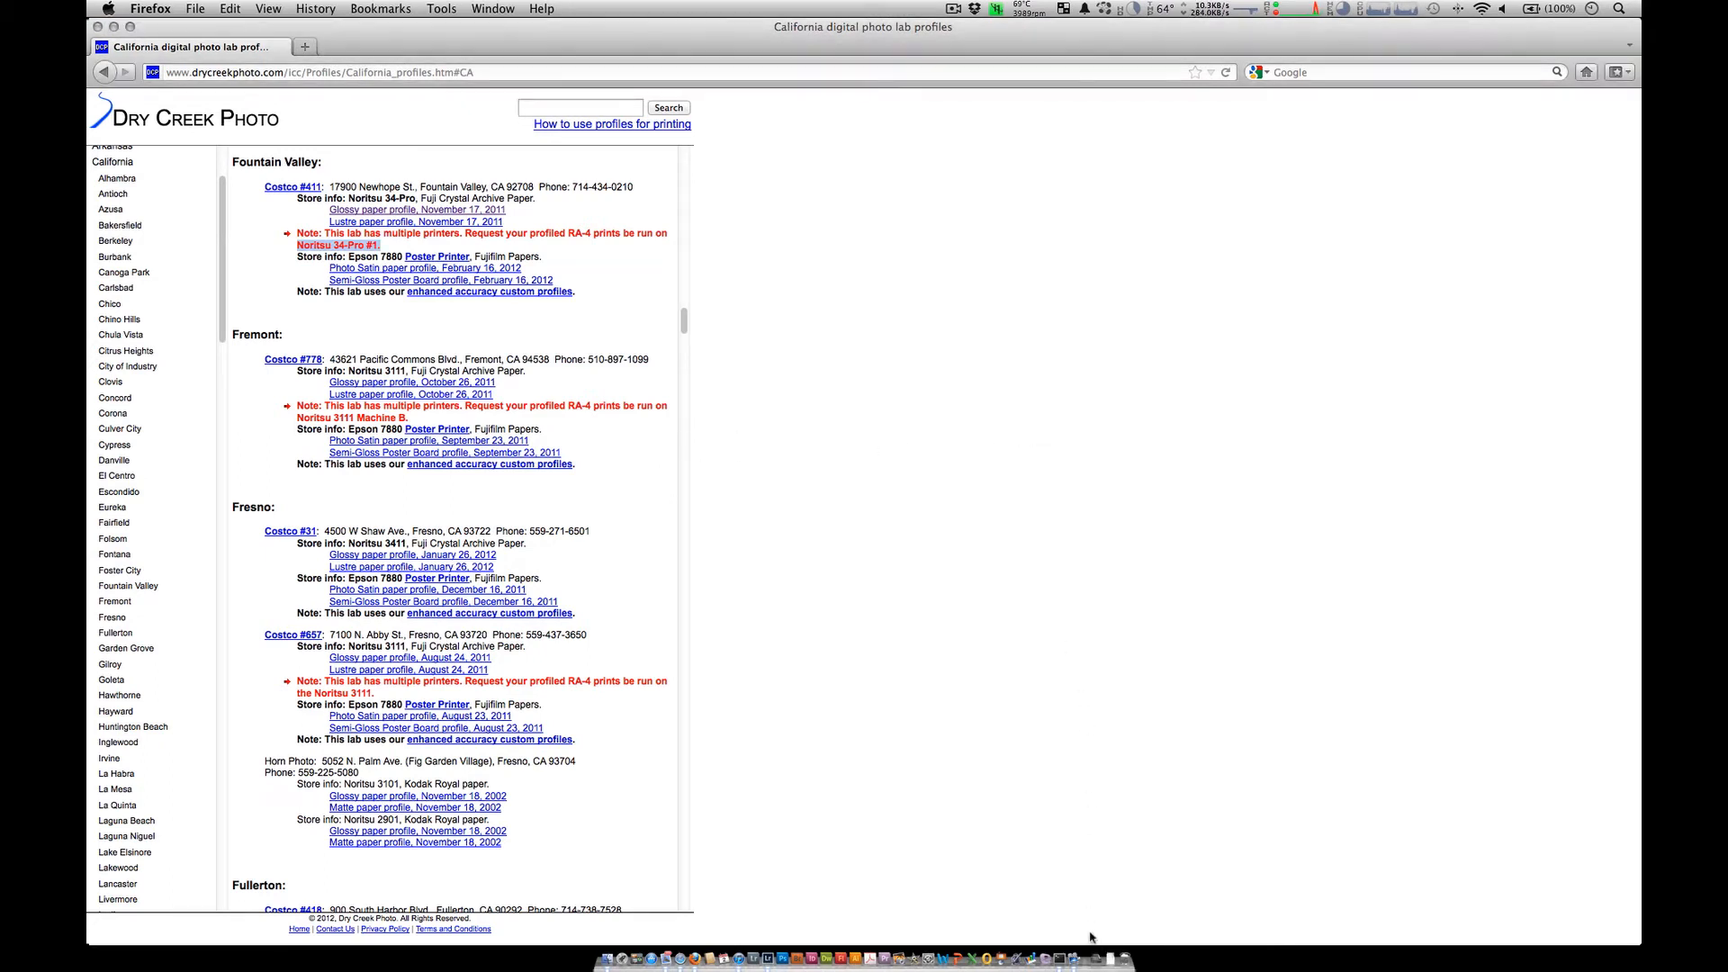
pyautogui.click(1110, 956)
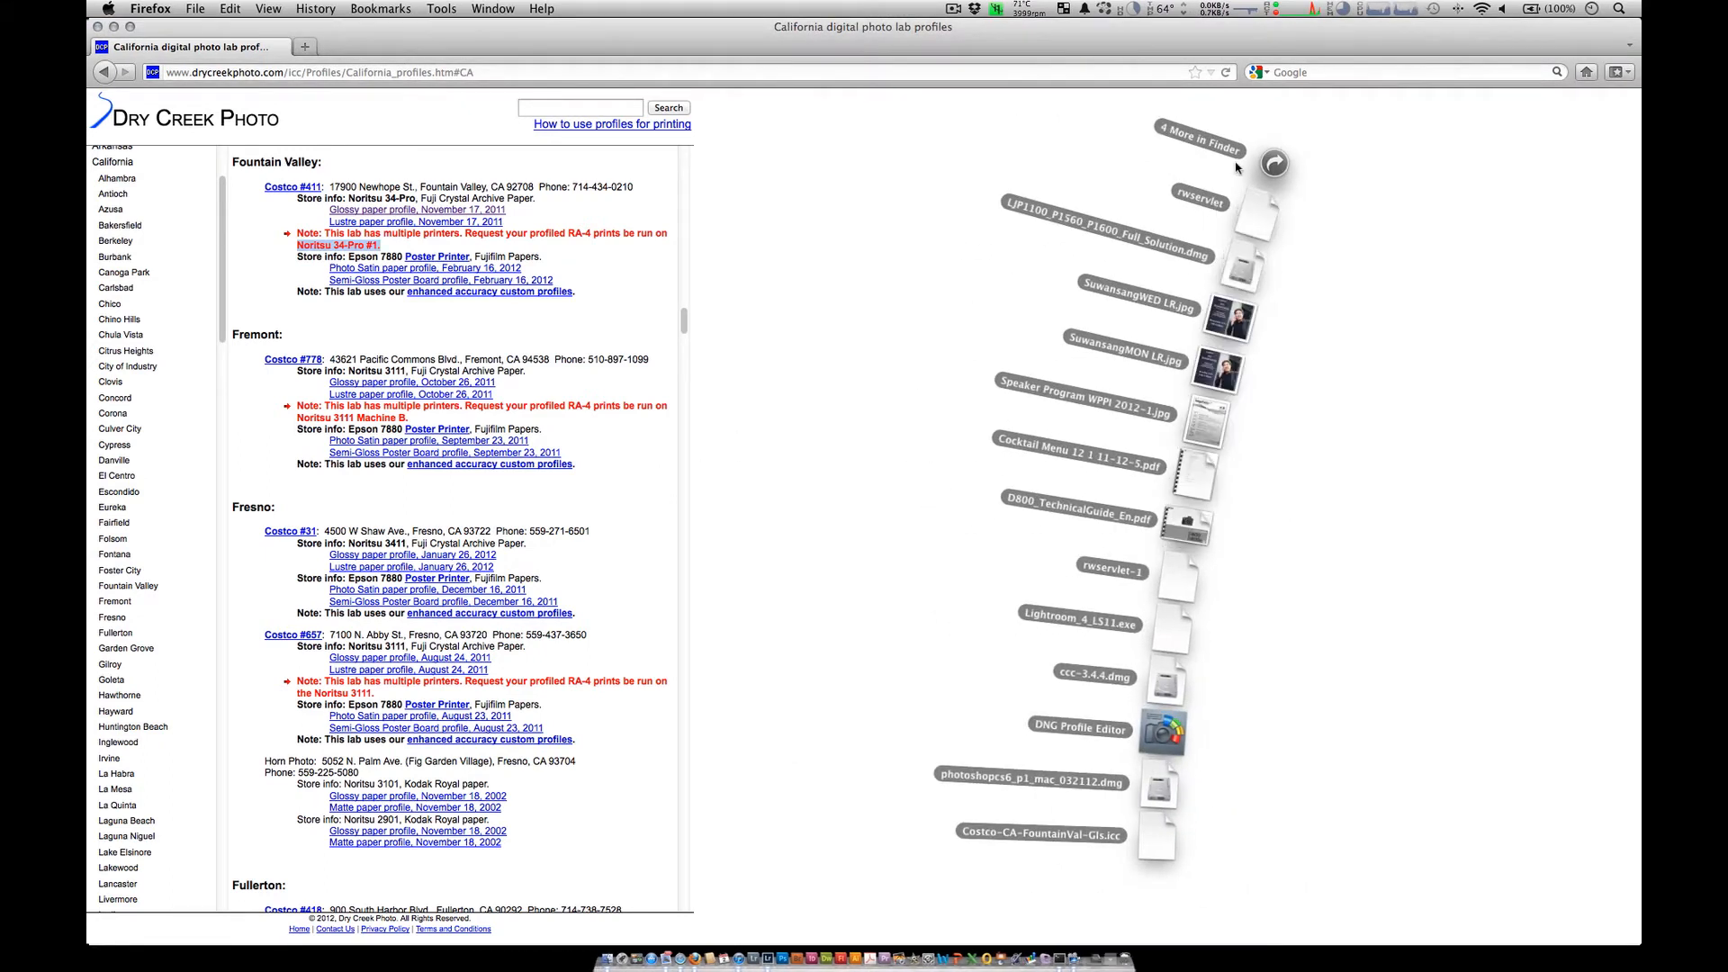
pyautogui.click(1261, 166)
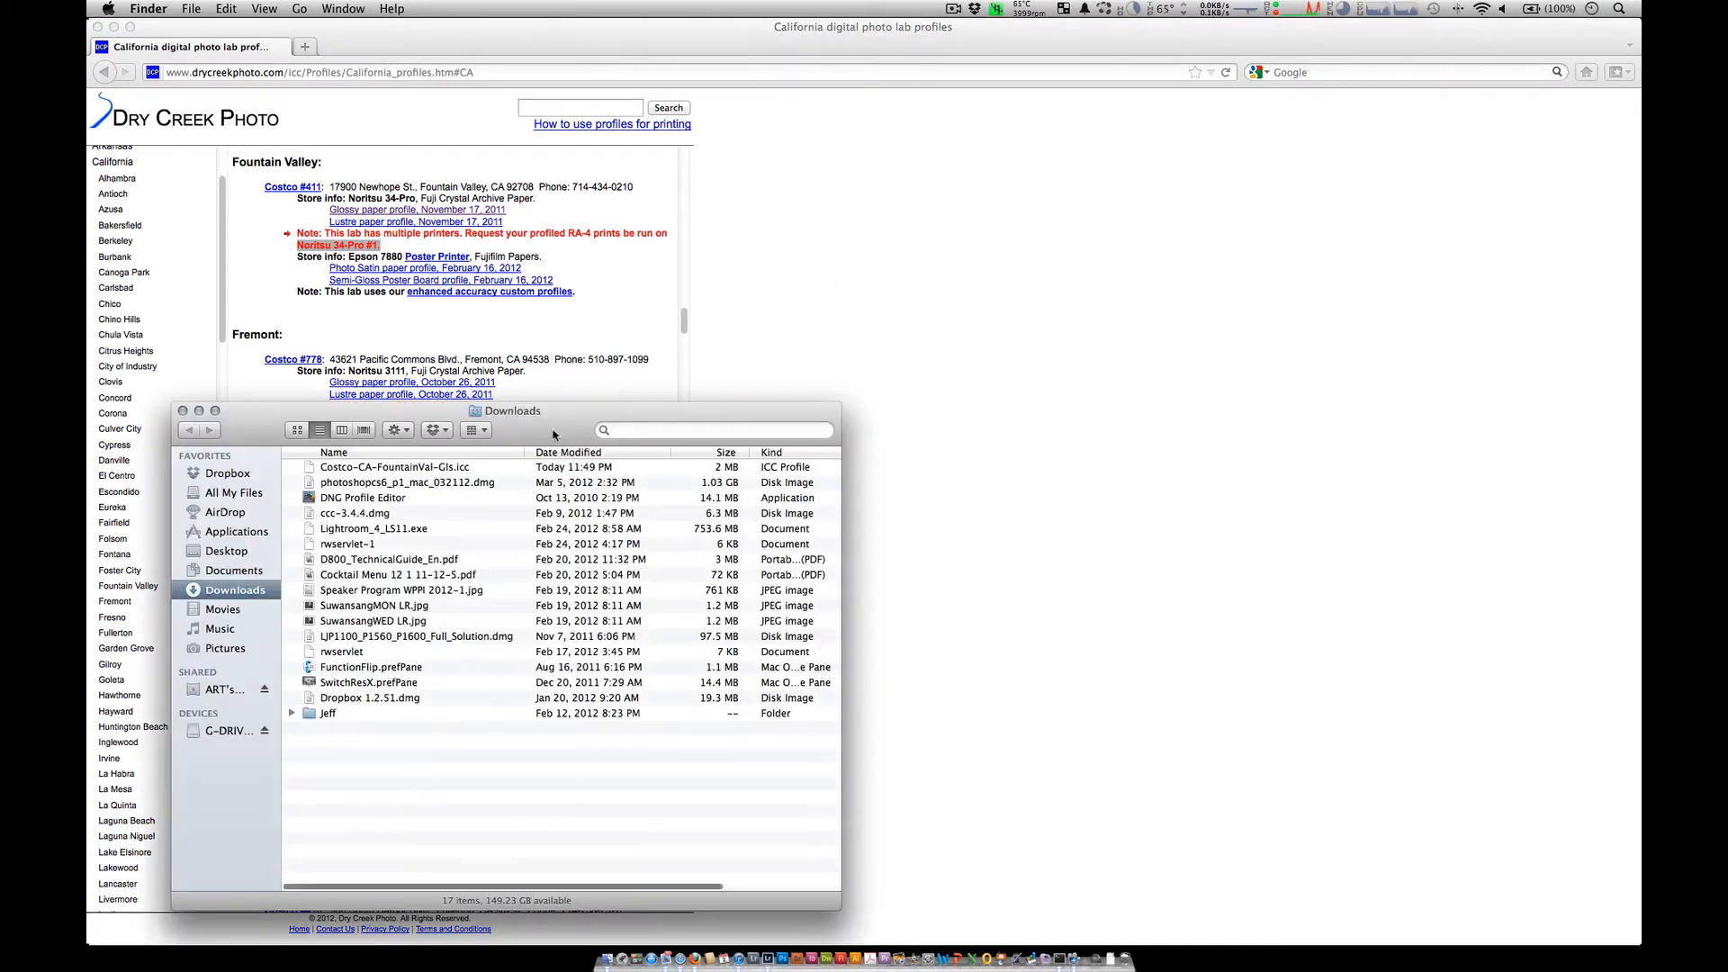
# Step: Move the Downloads window clear of the profile listing, sort it by newest modification date and select Costco-CA-FountainVal-Gls.icc
pyautogui.moveTo(553, 431); pyautogui.dragTo(1176, 382)
pyautogui.click(1103, 401)
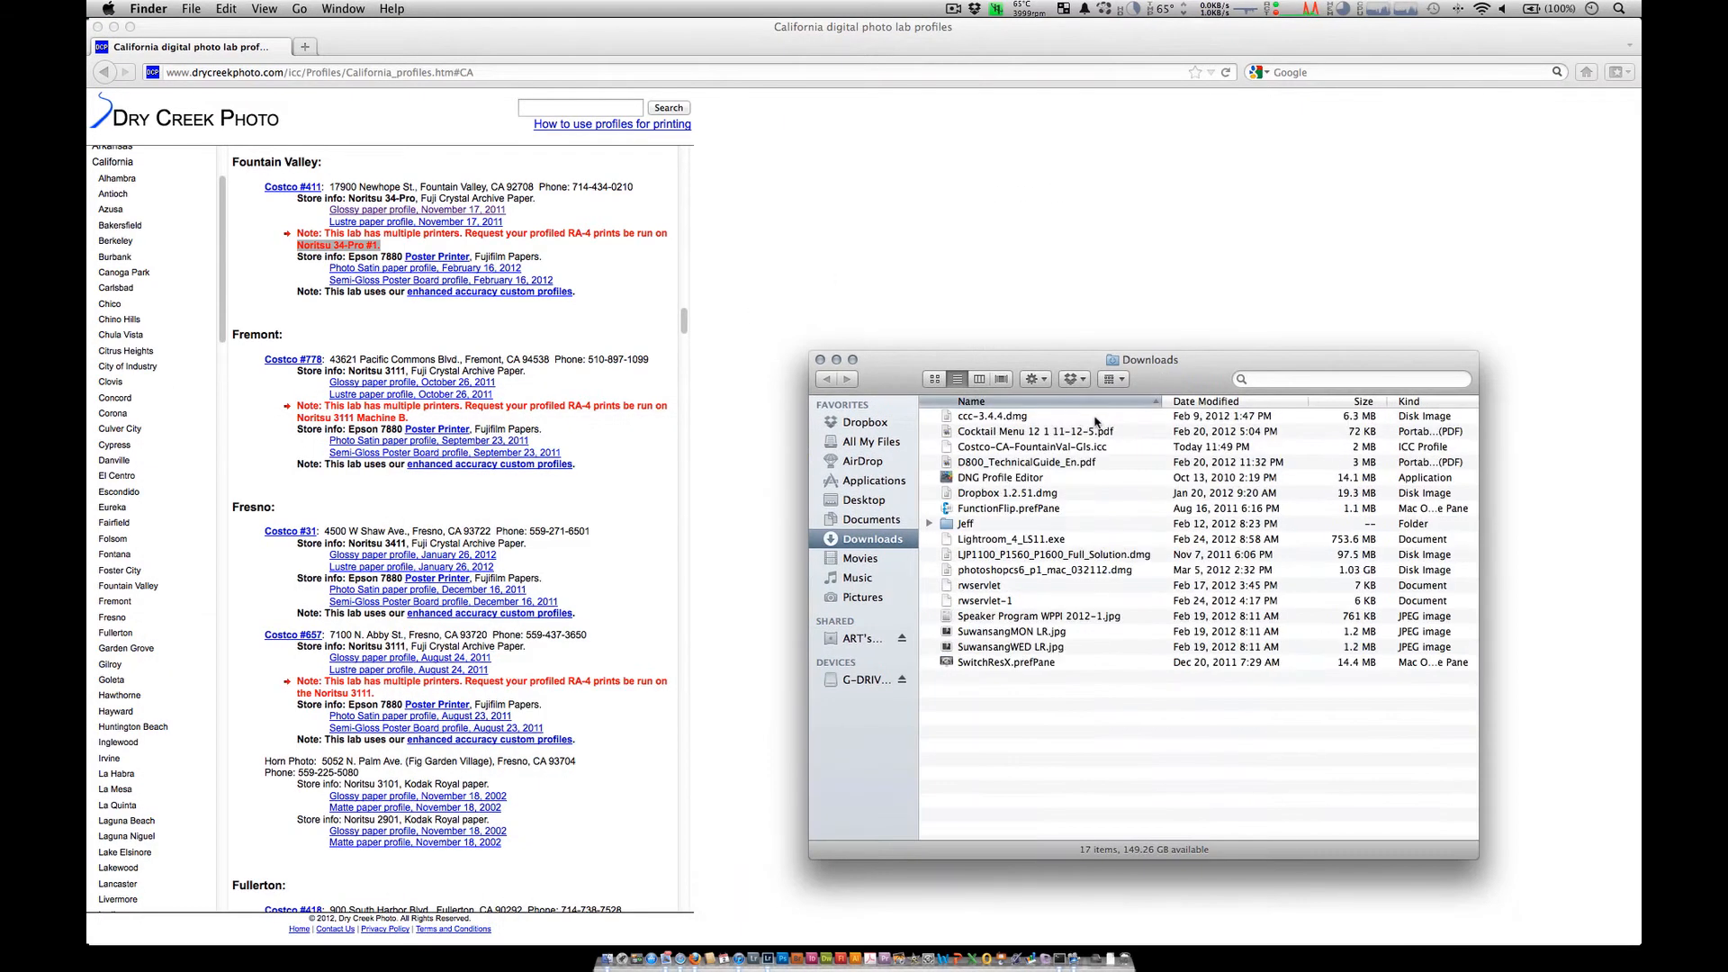
pyautogui.click(1168, 401)
pyautogui.click(1051, 418)
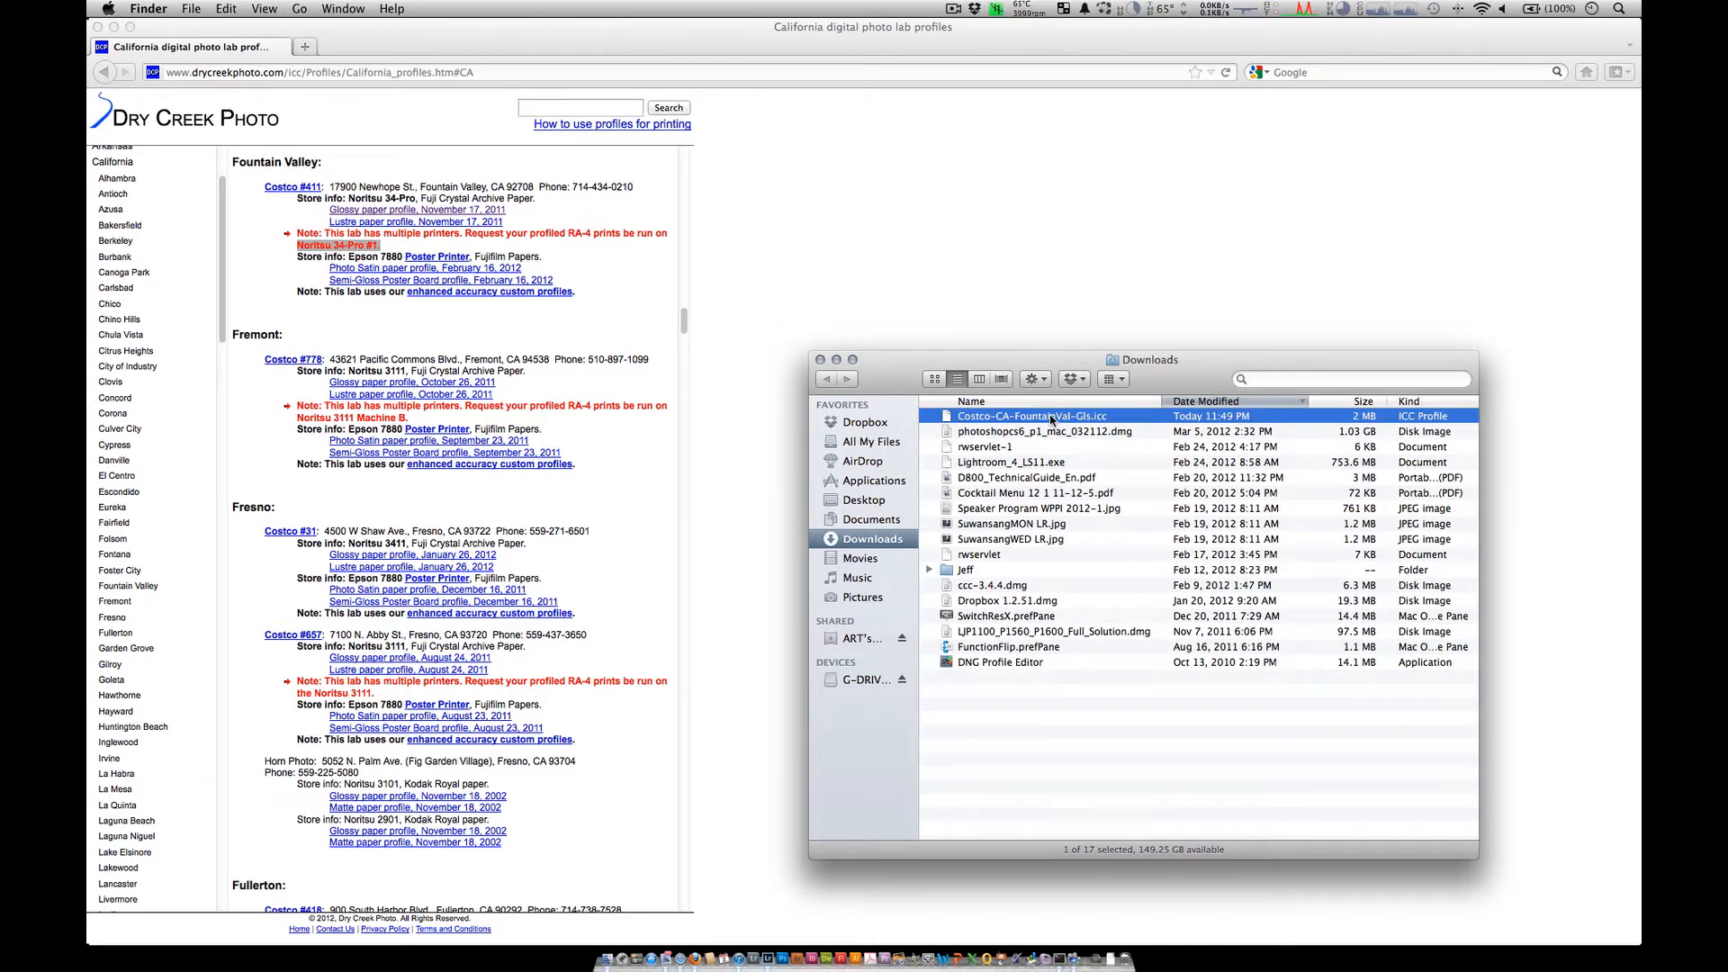
# Step: Close the lab profiles browser window and minimize the Lightroom window to expose the desktop
pyautogui.click(956, 209)
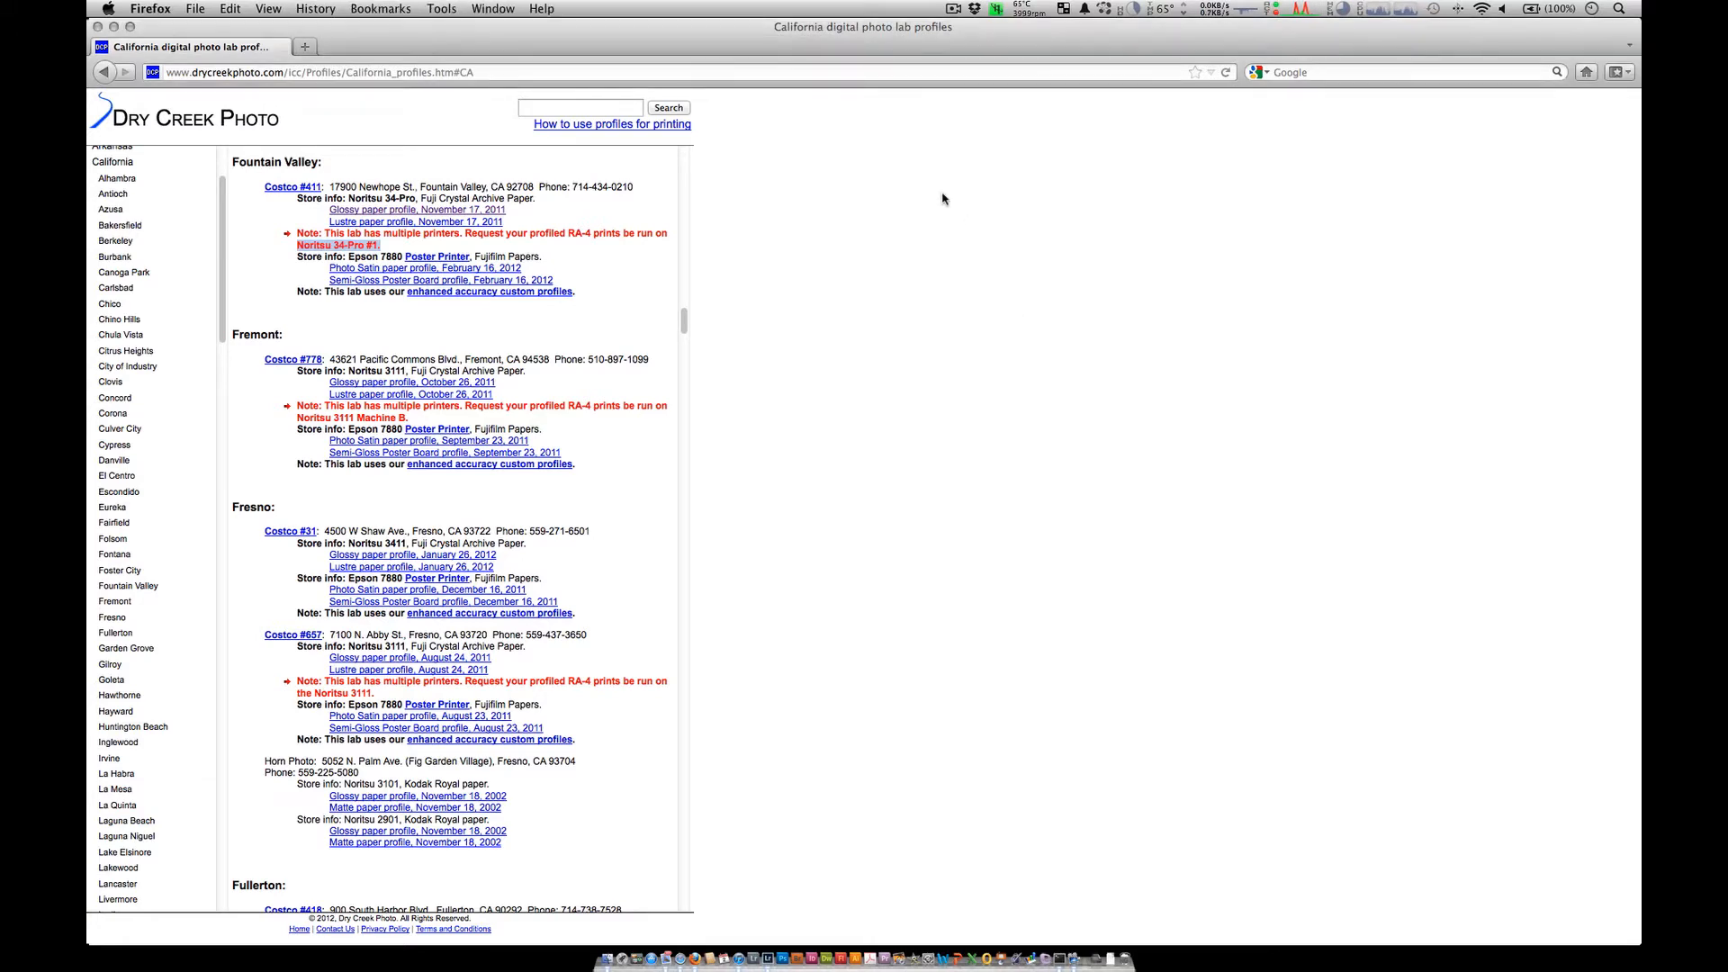
pyautogui.press('super+w')
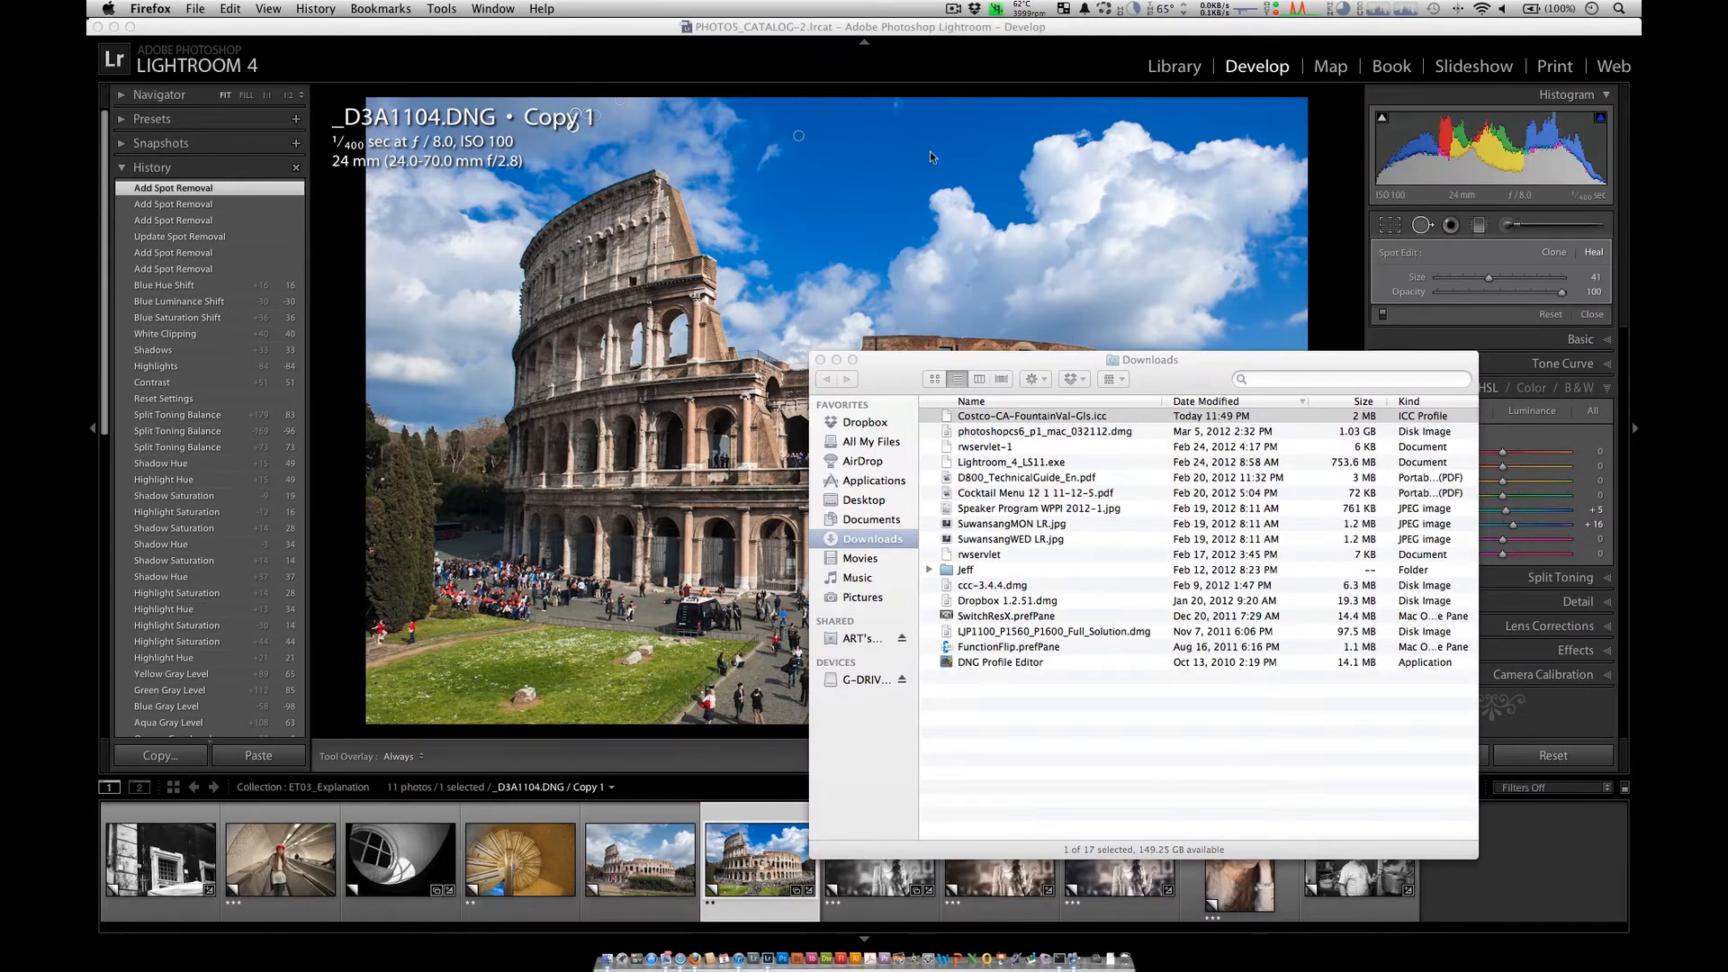
pyautogui.click(889, 62)
pyautogui.press('super+m')
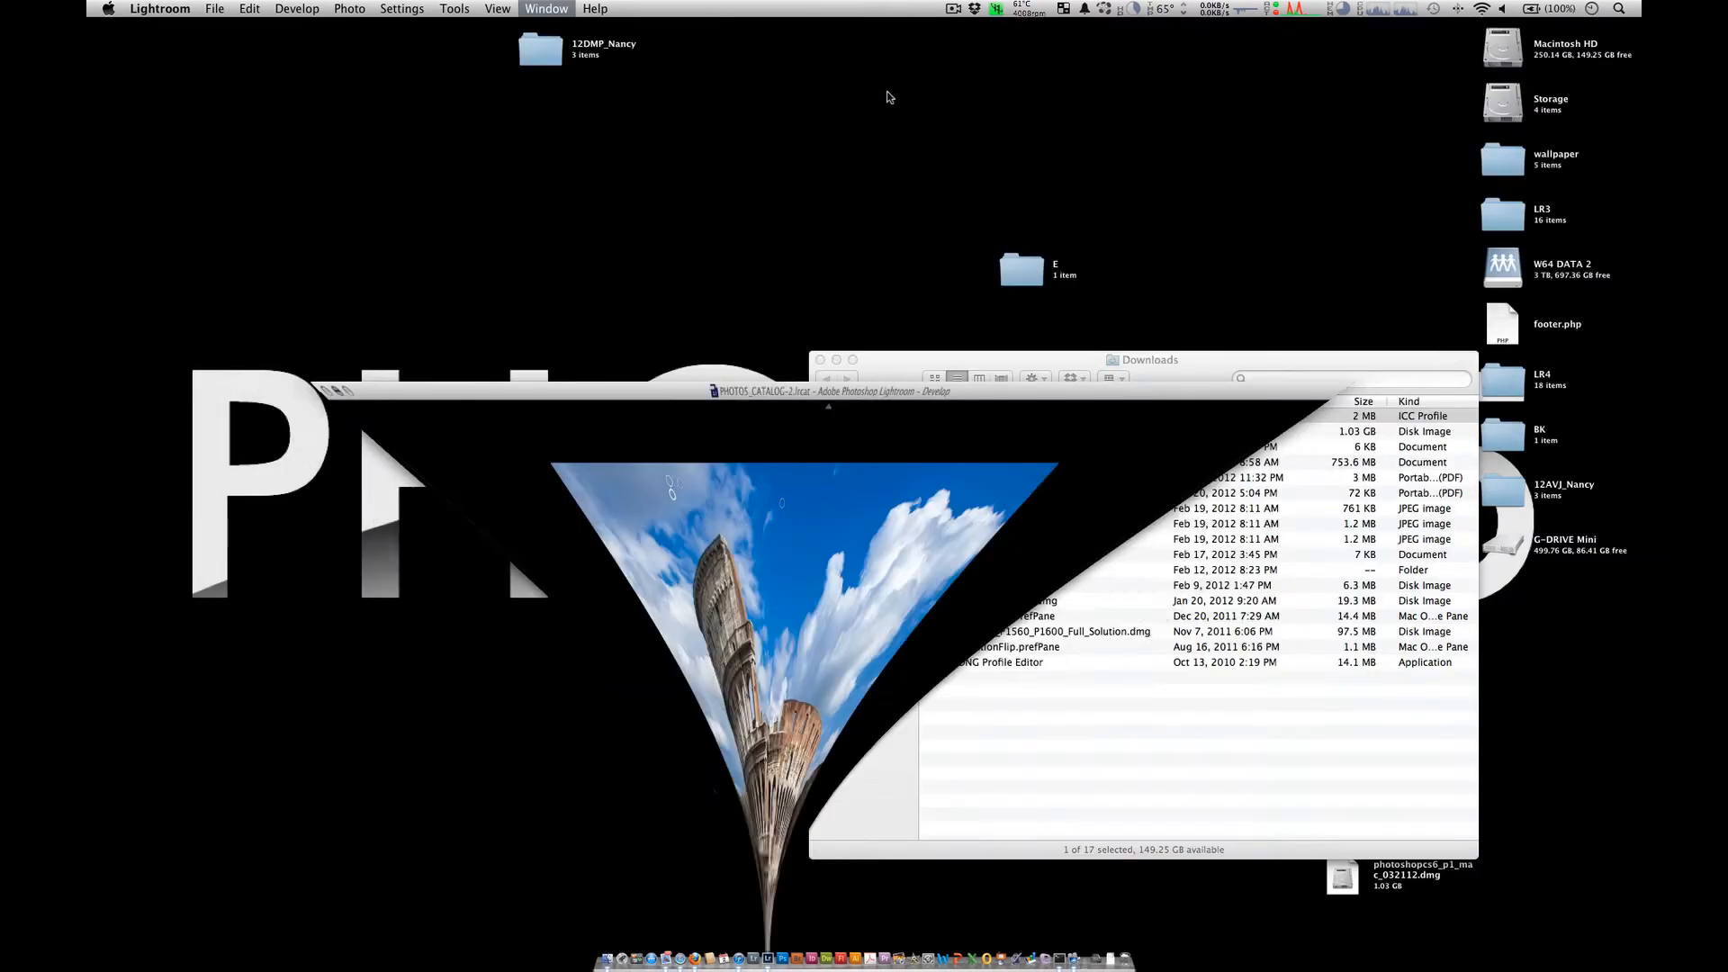
# Step: Open Macintosh HD in a window beside Downloads, collapse its Library and Users folders, and open the Users folder
pyautogui.doubleClick(1499, 55)
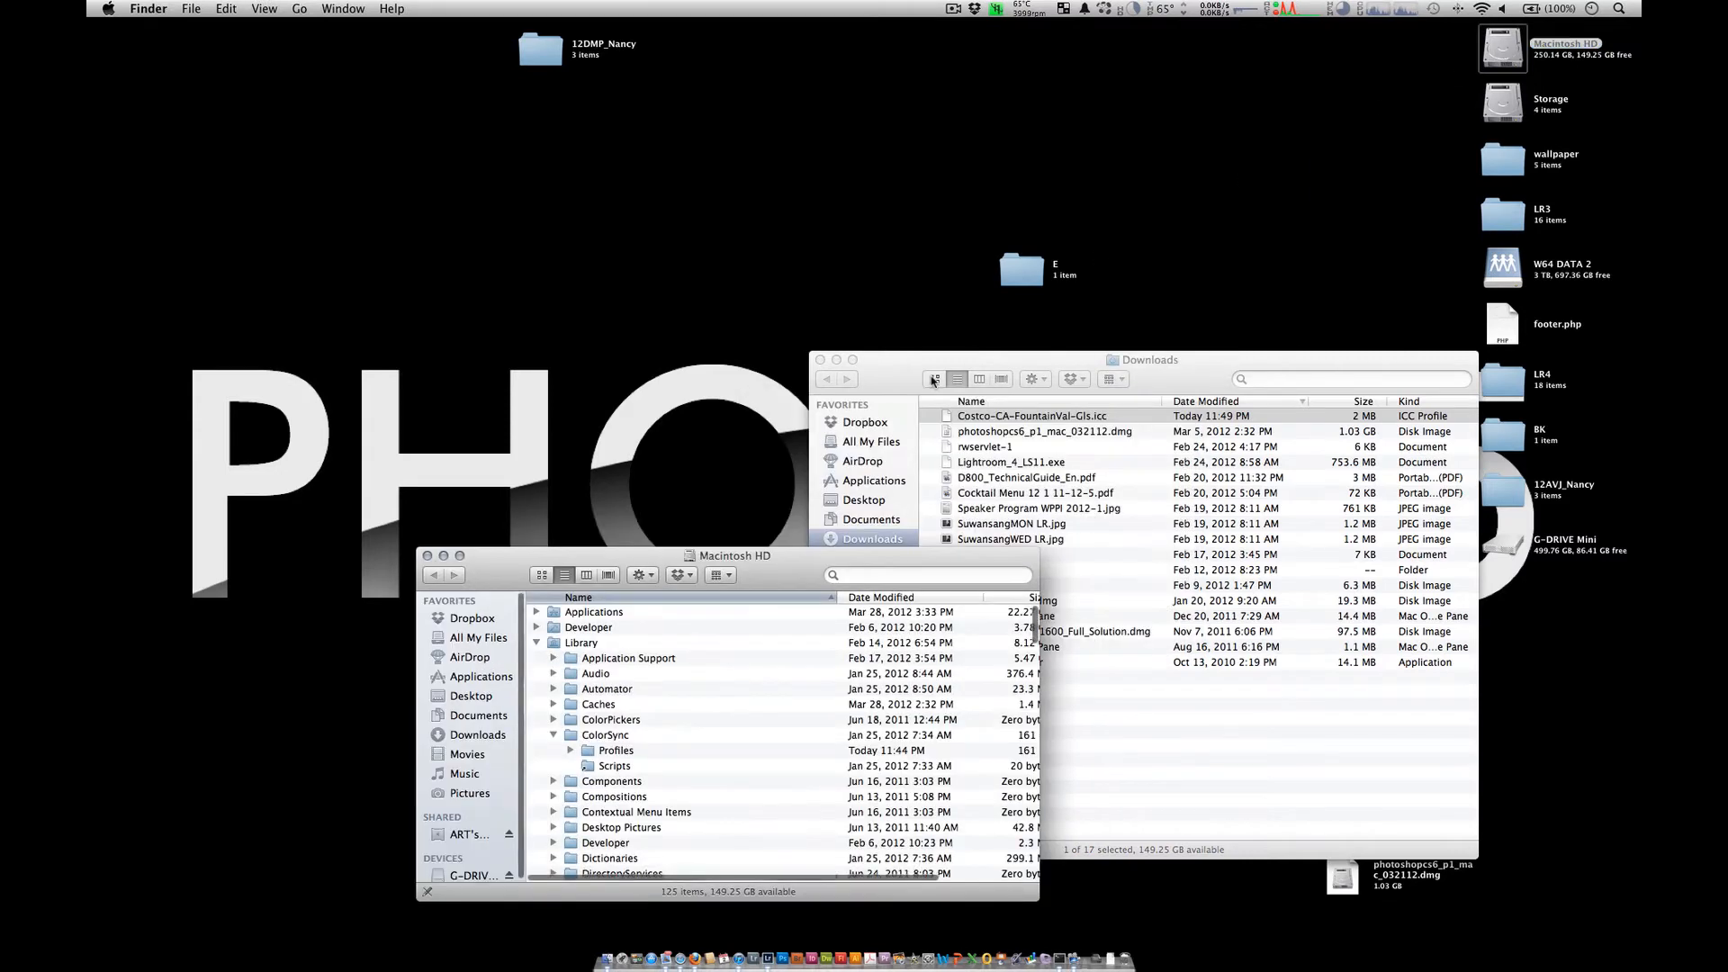
pyautogui.moveTo(782, 578); pyautogui.dragTo(566, 324)
pyautogui.click(320, 389)
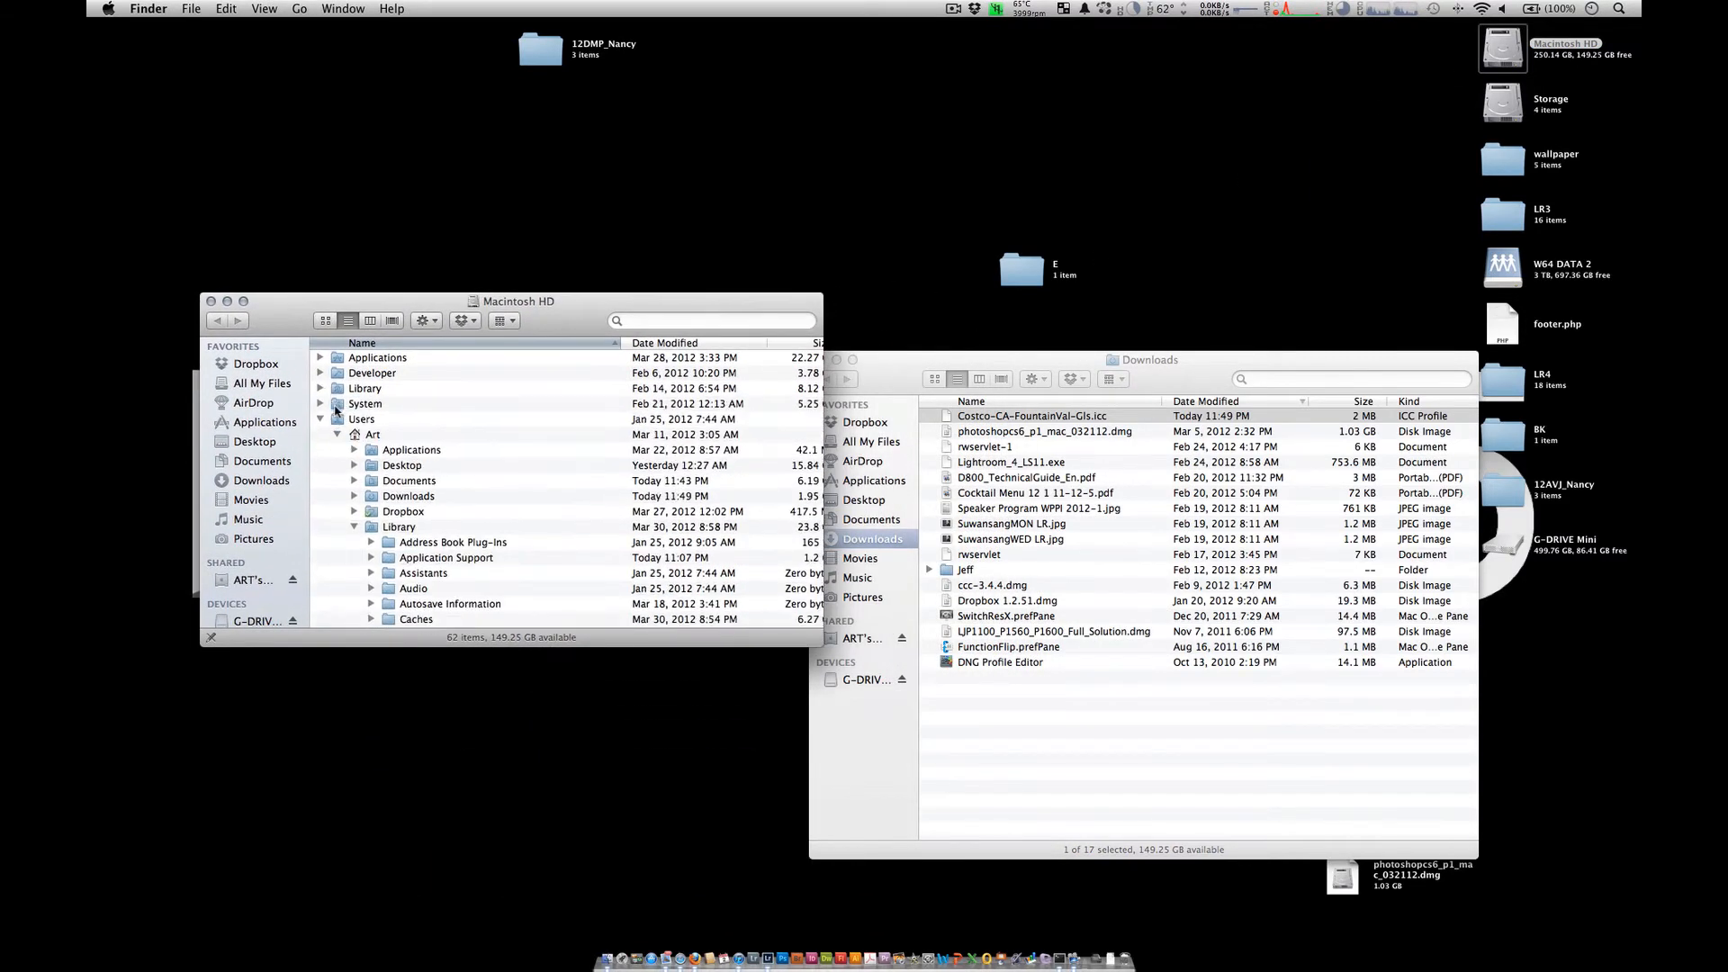
pyautogui.click(320, 420)
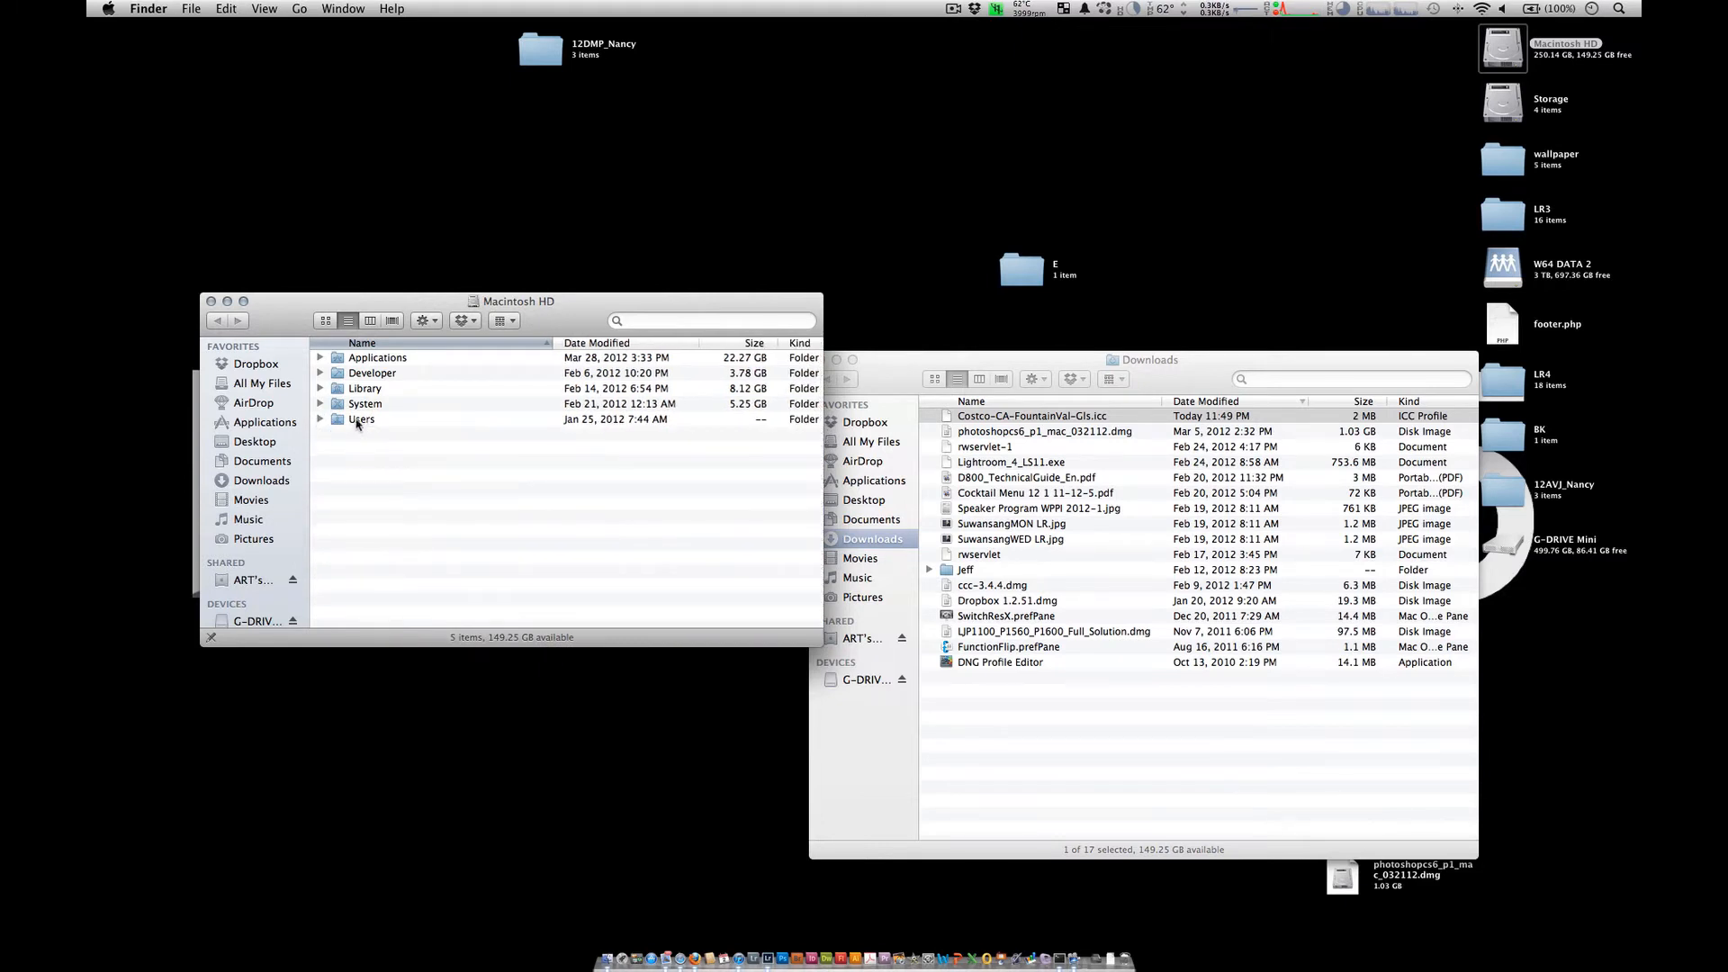
pyautogui.doubleClick(348, 421)
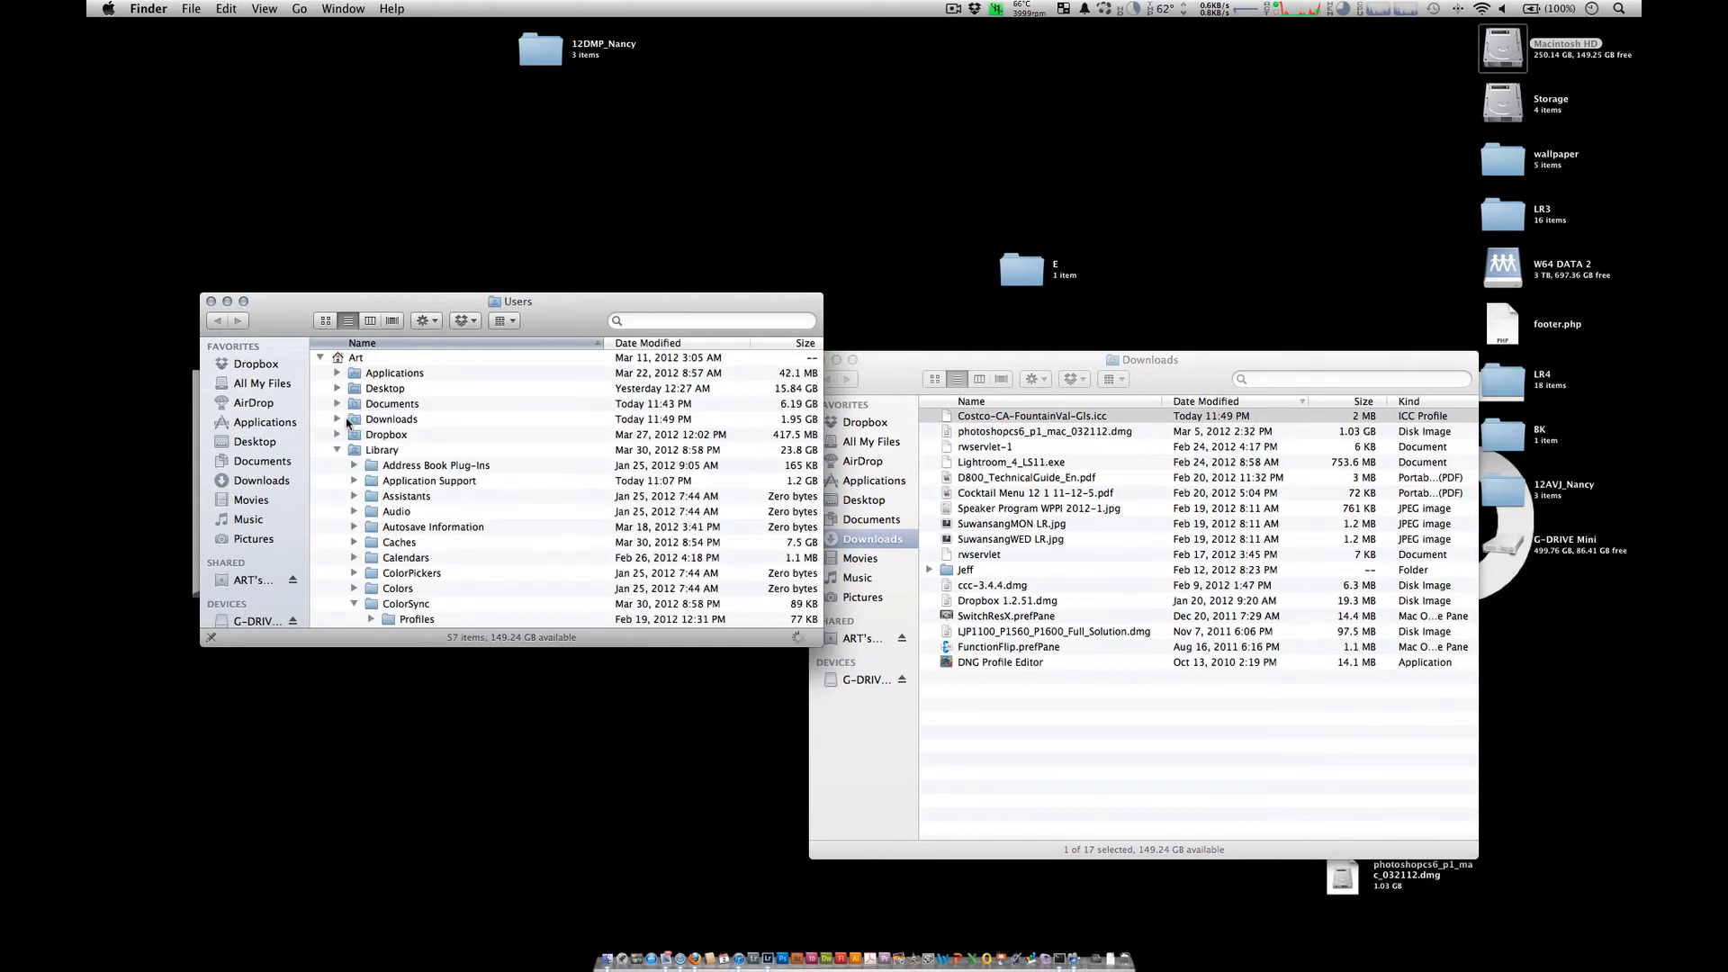
# Step: Expand the home folder, select its Library folder and enlarge the window to show more of its contents
pyautogui.click(321, 358)
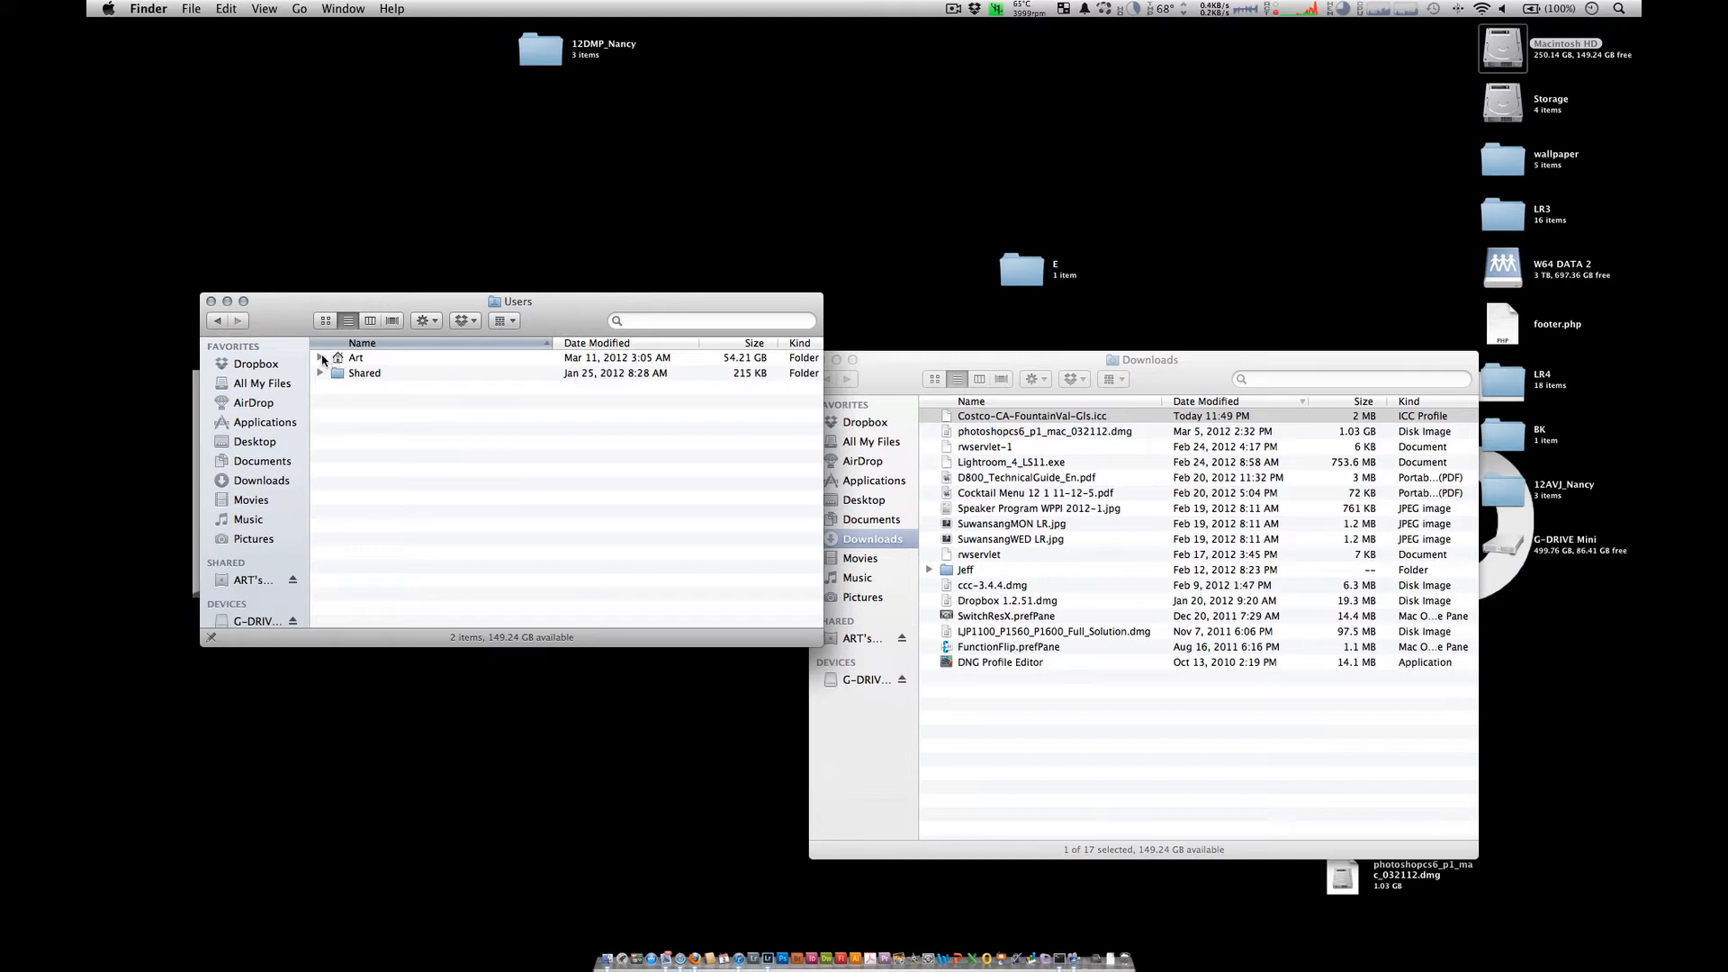
pyautogui.keyDown('alt'); pyautogui.click(320, 358); pyautogui.keyUp('alt')
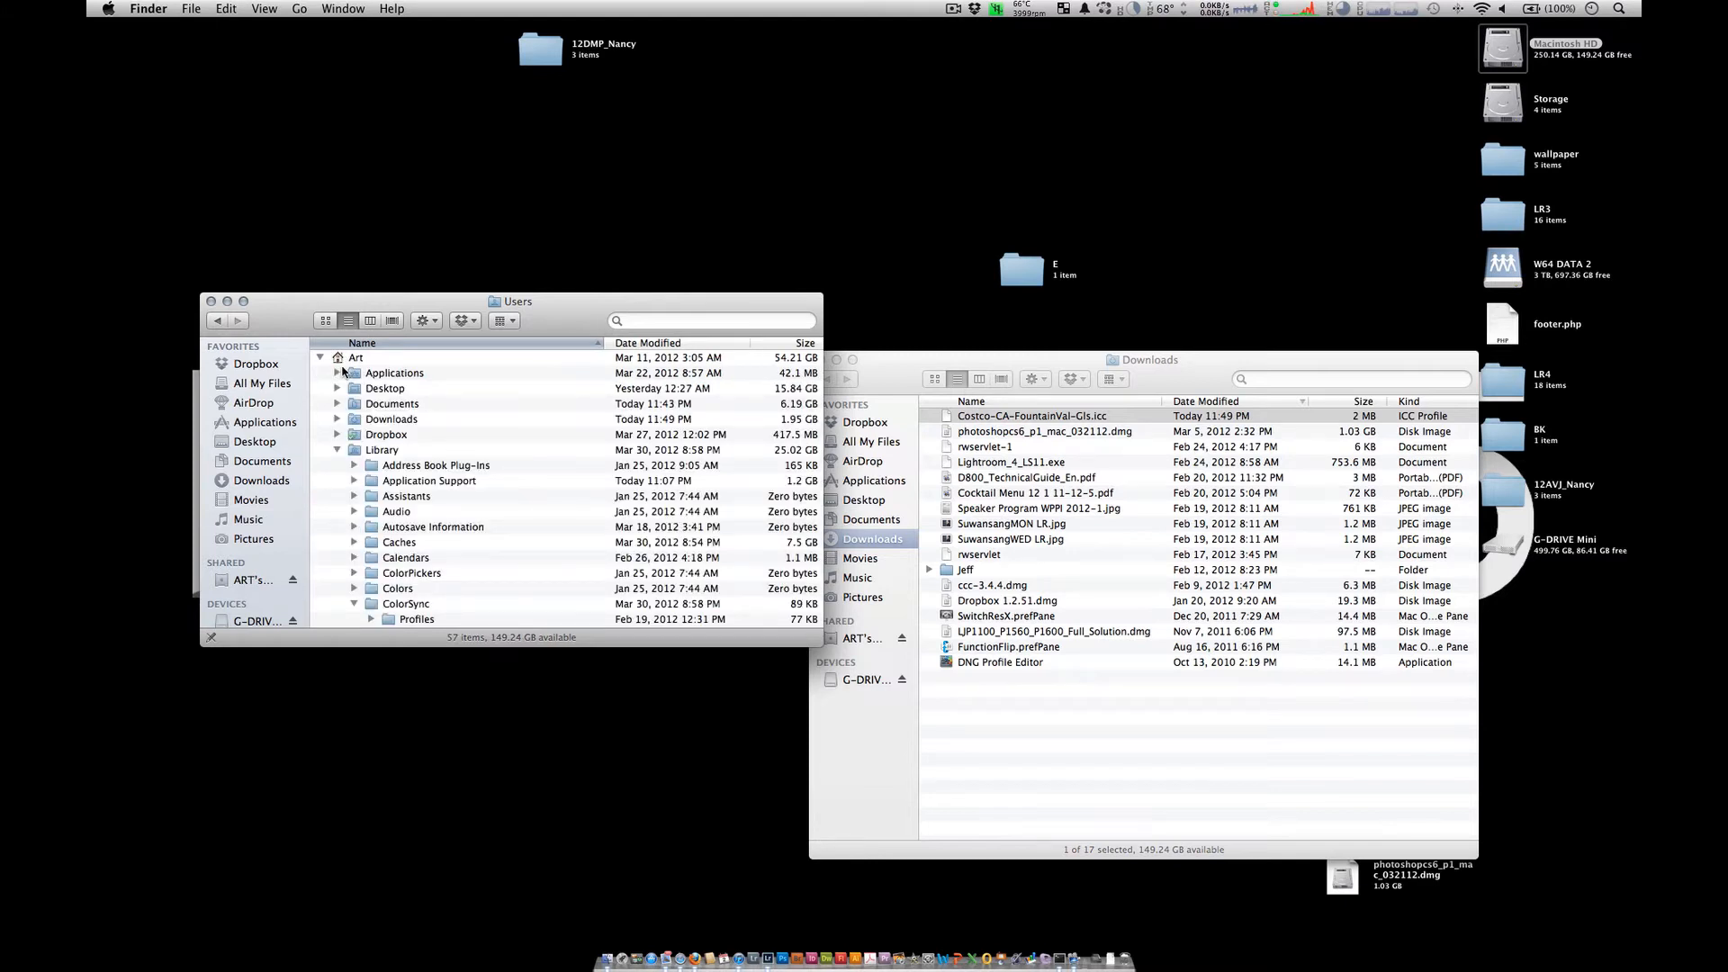
pyautogui.click(373, 452)
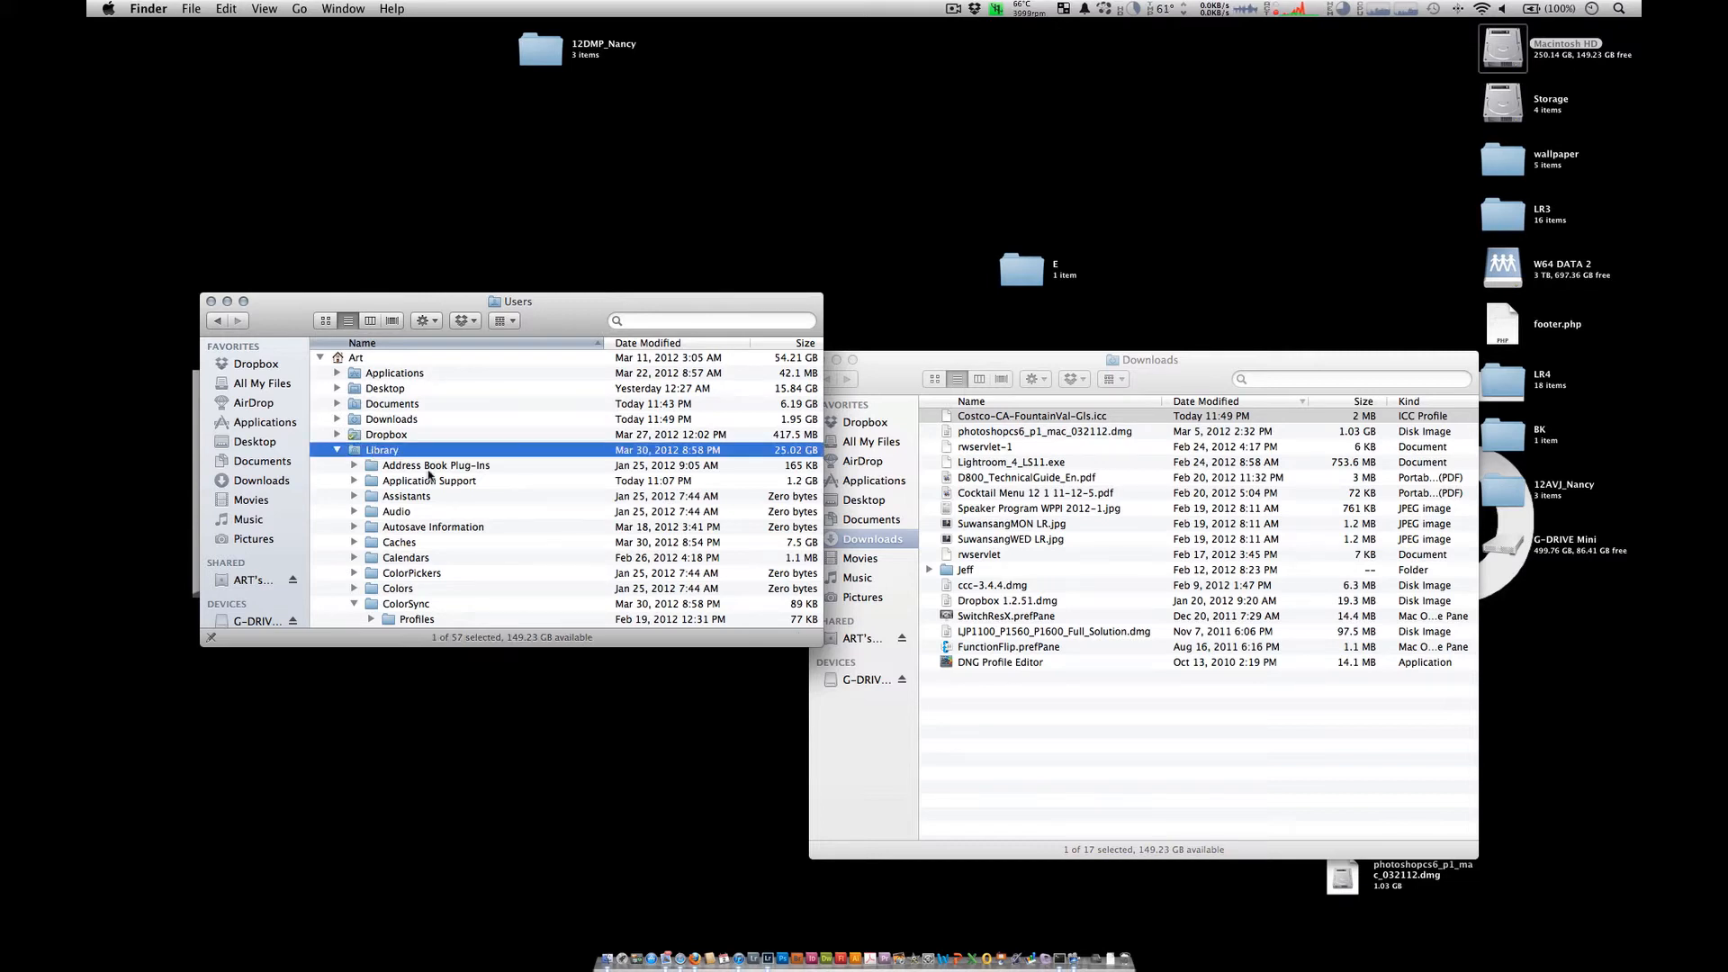
pyautogui.scroll(-5, 429, 474)
pyautogui.scroll(4, 430, 474)
pyautogui.moveTo(539, 334); pyautogui.dragTo(618, 125)
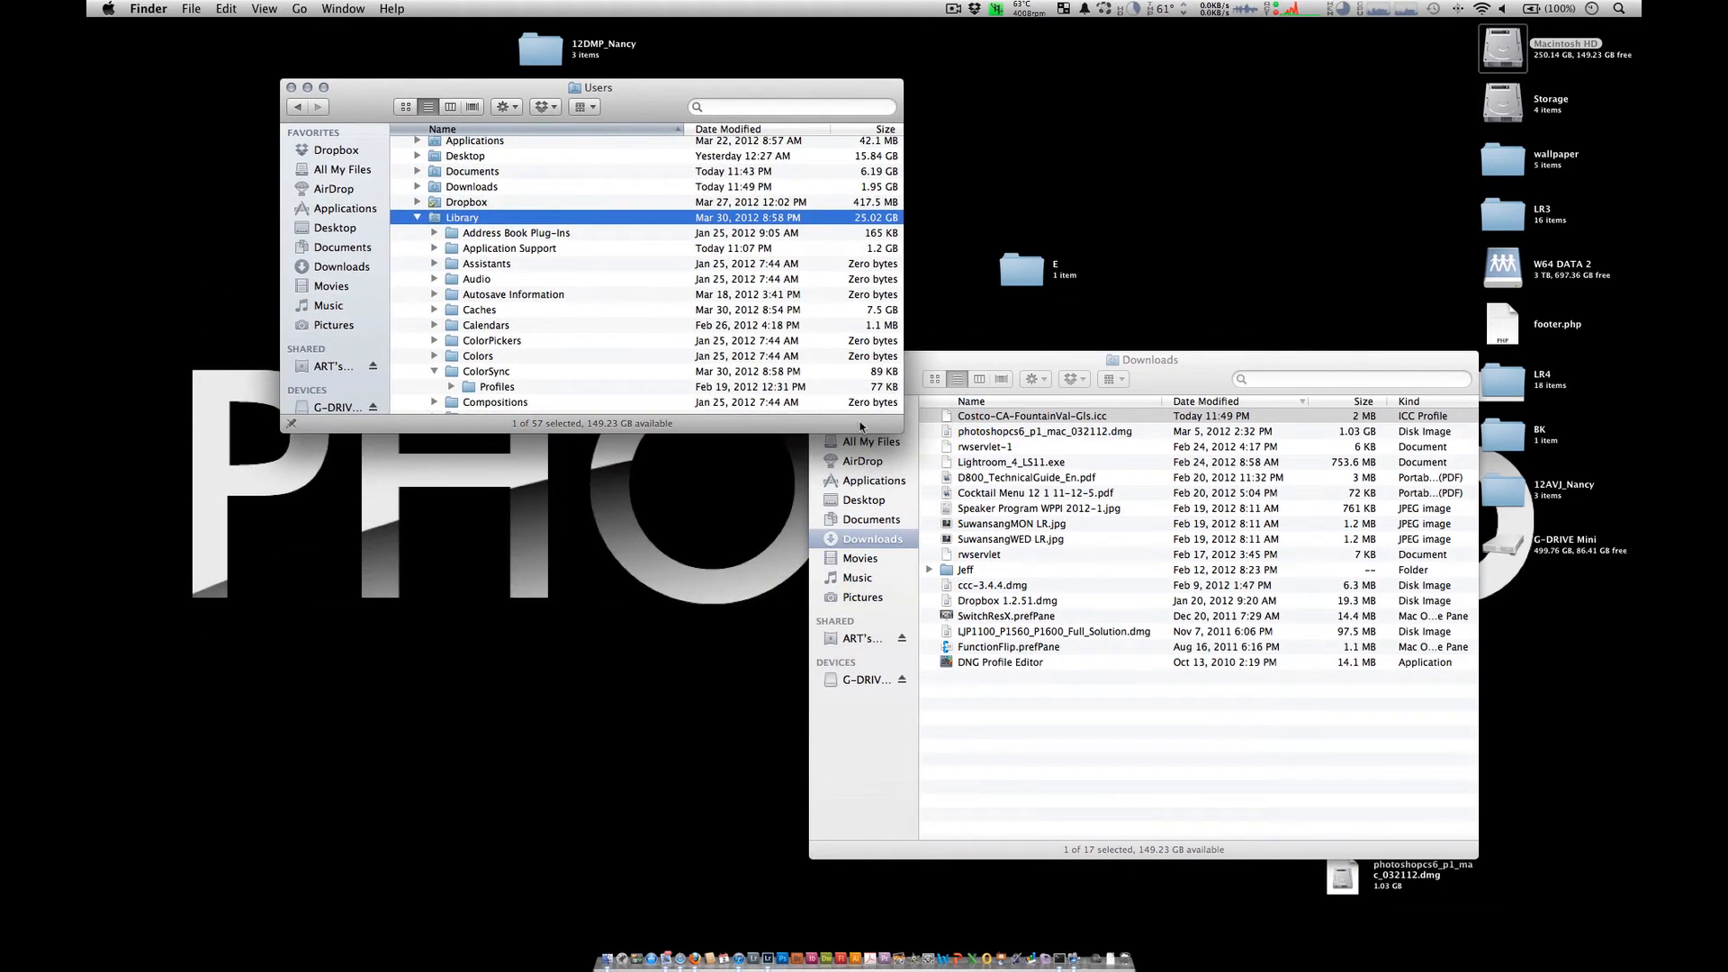
pyautogui.moveTo(900, 429); pyautogui.dragTo(967, 767)
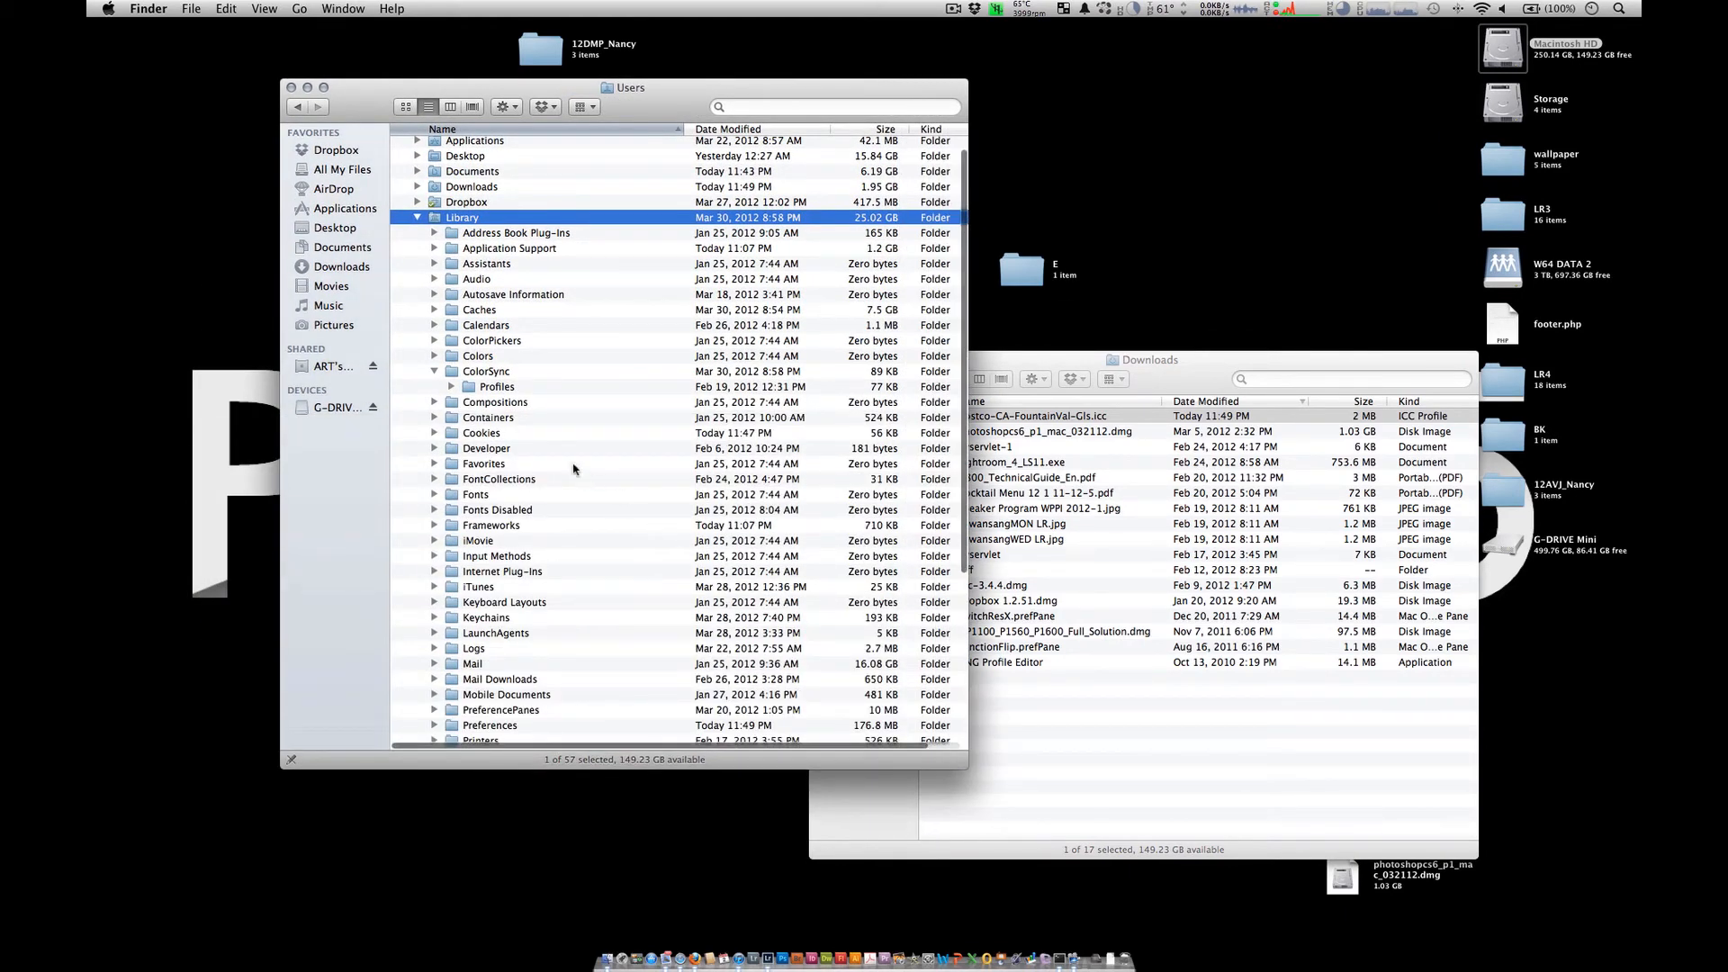
# Step: Open the Profiles folder inside ColorSync and move Costco-CA-FountainVal-Gls.icc from Downloads into it
pyautogui.click(535, 374)
pyautogui.click(522, 389)
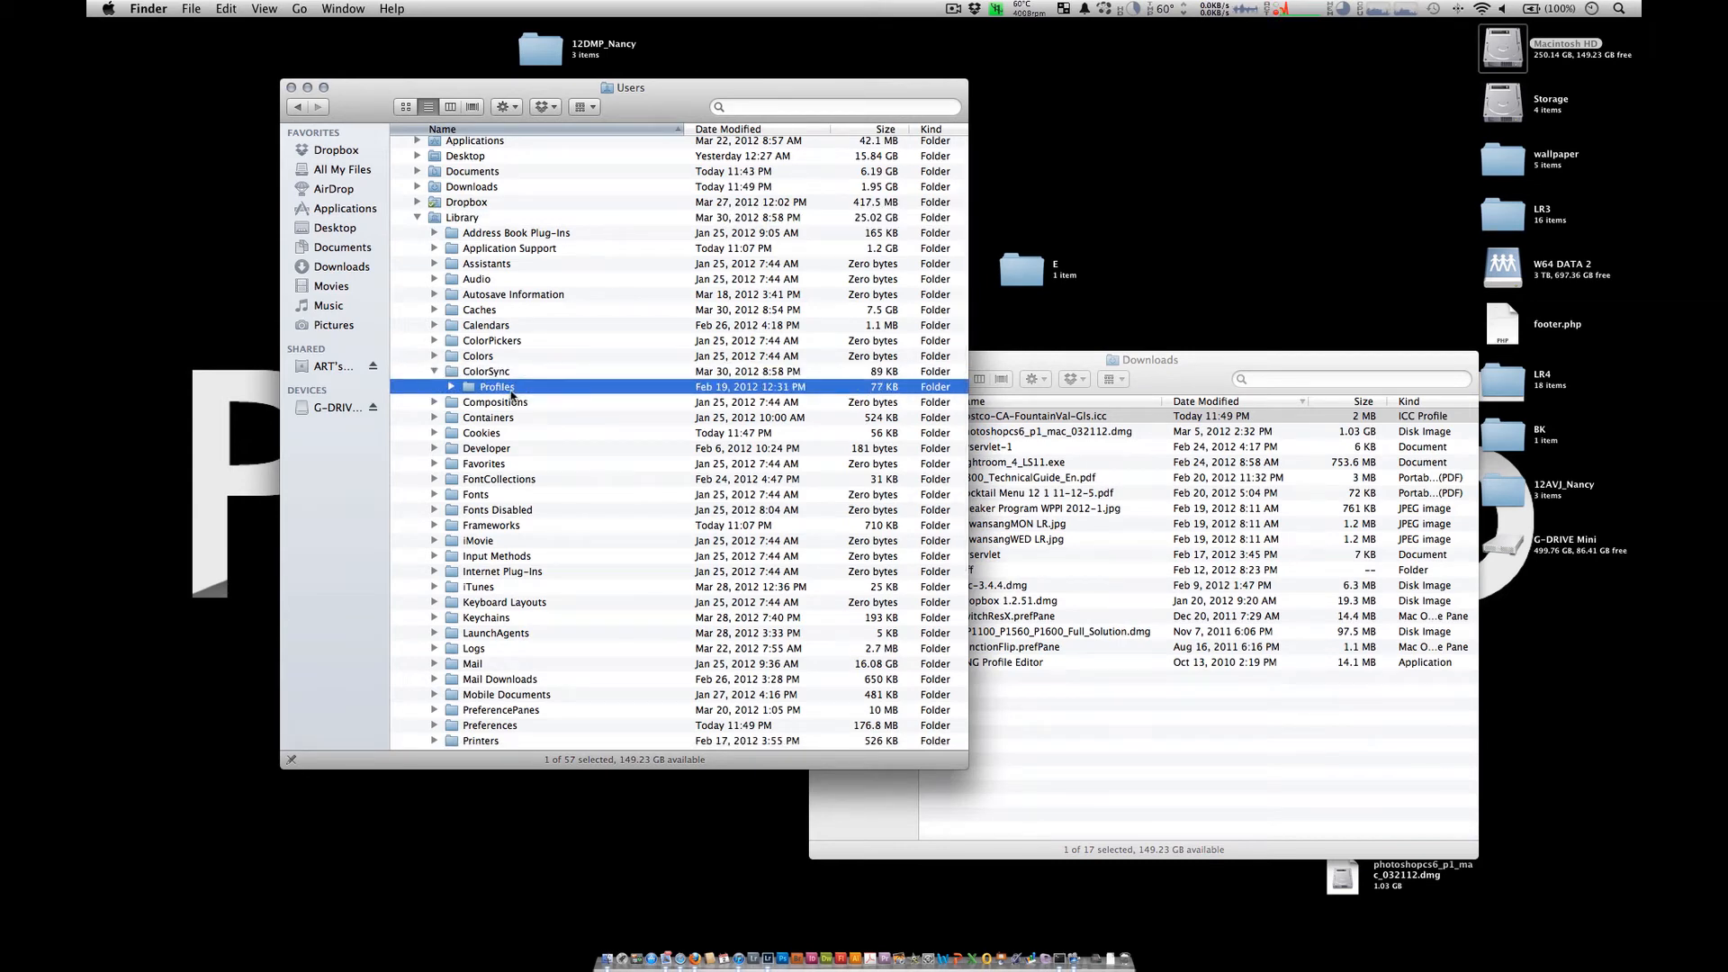
pyautogui.doubleClick(511, 392)
pyautogui.click(1105, 402)
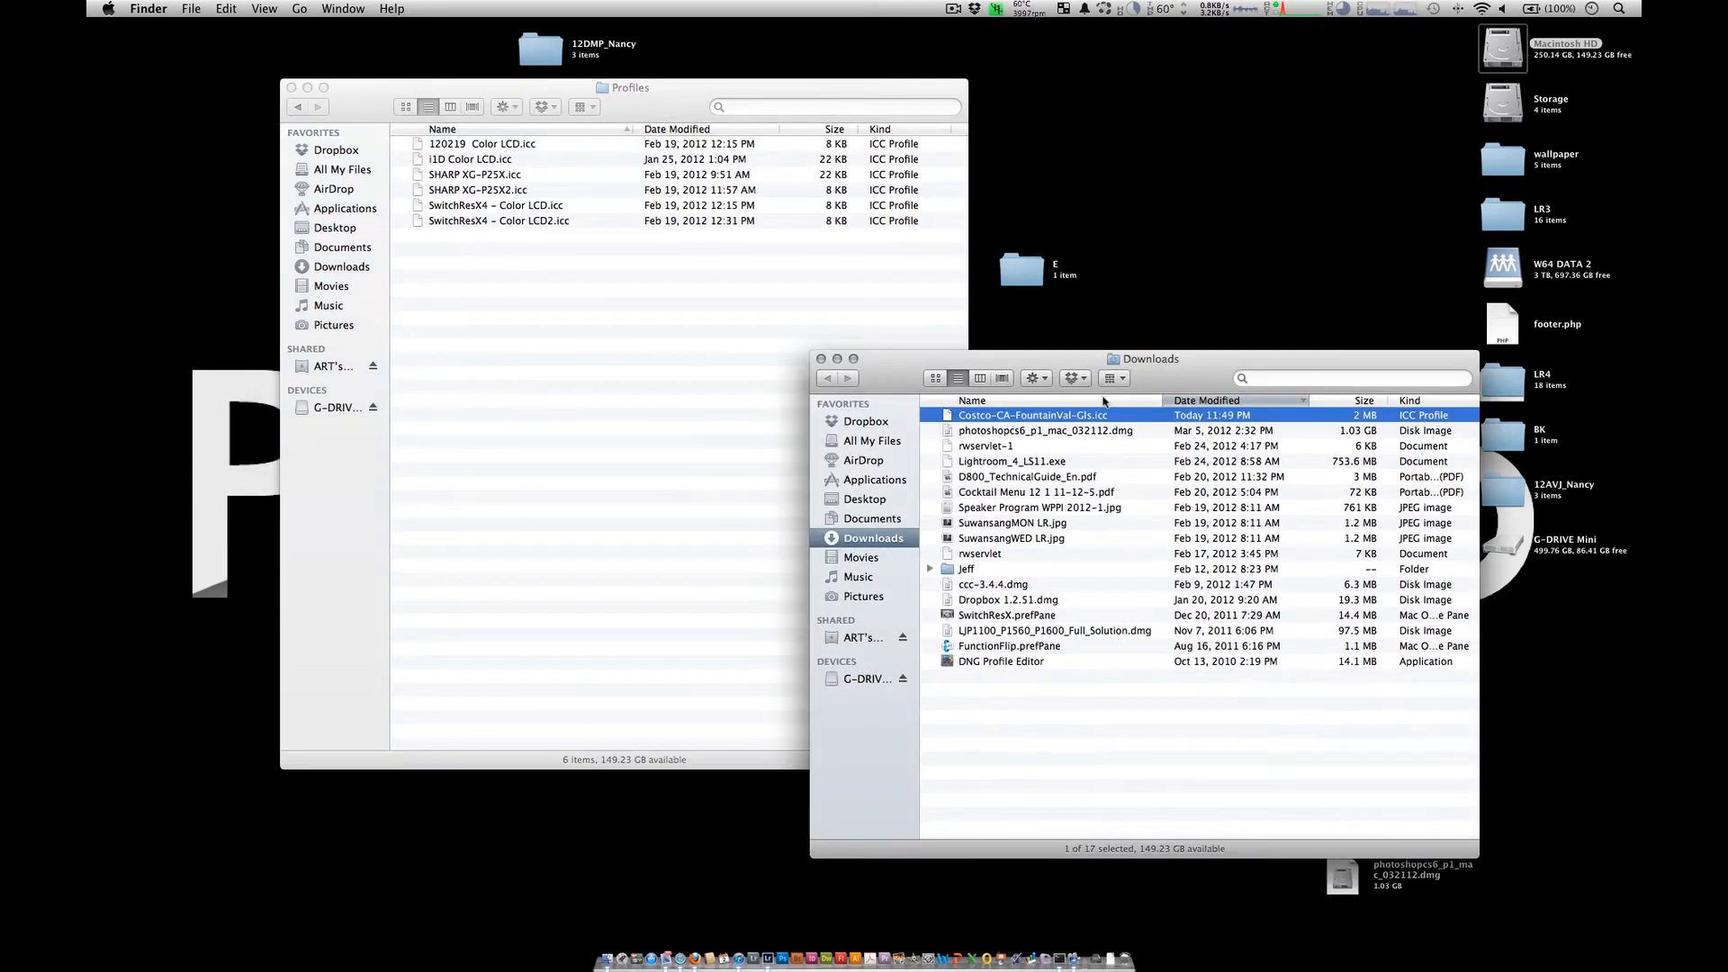
pyautogui.moveTo(1044, 416); pyautogui.dragTo(637, 375)
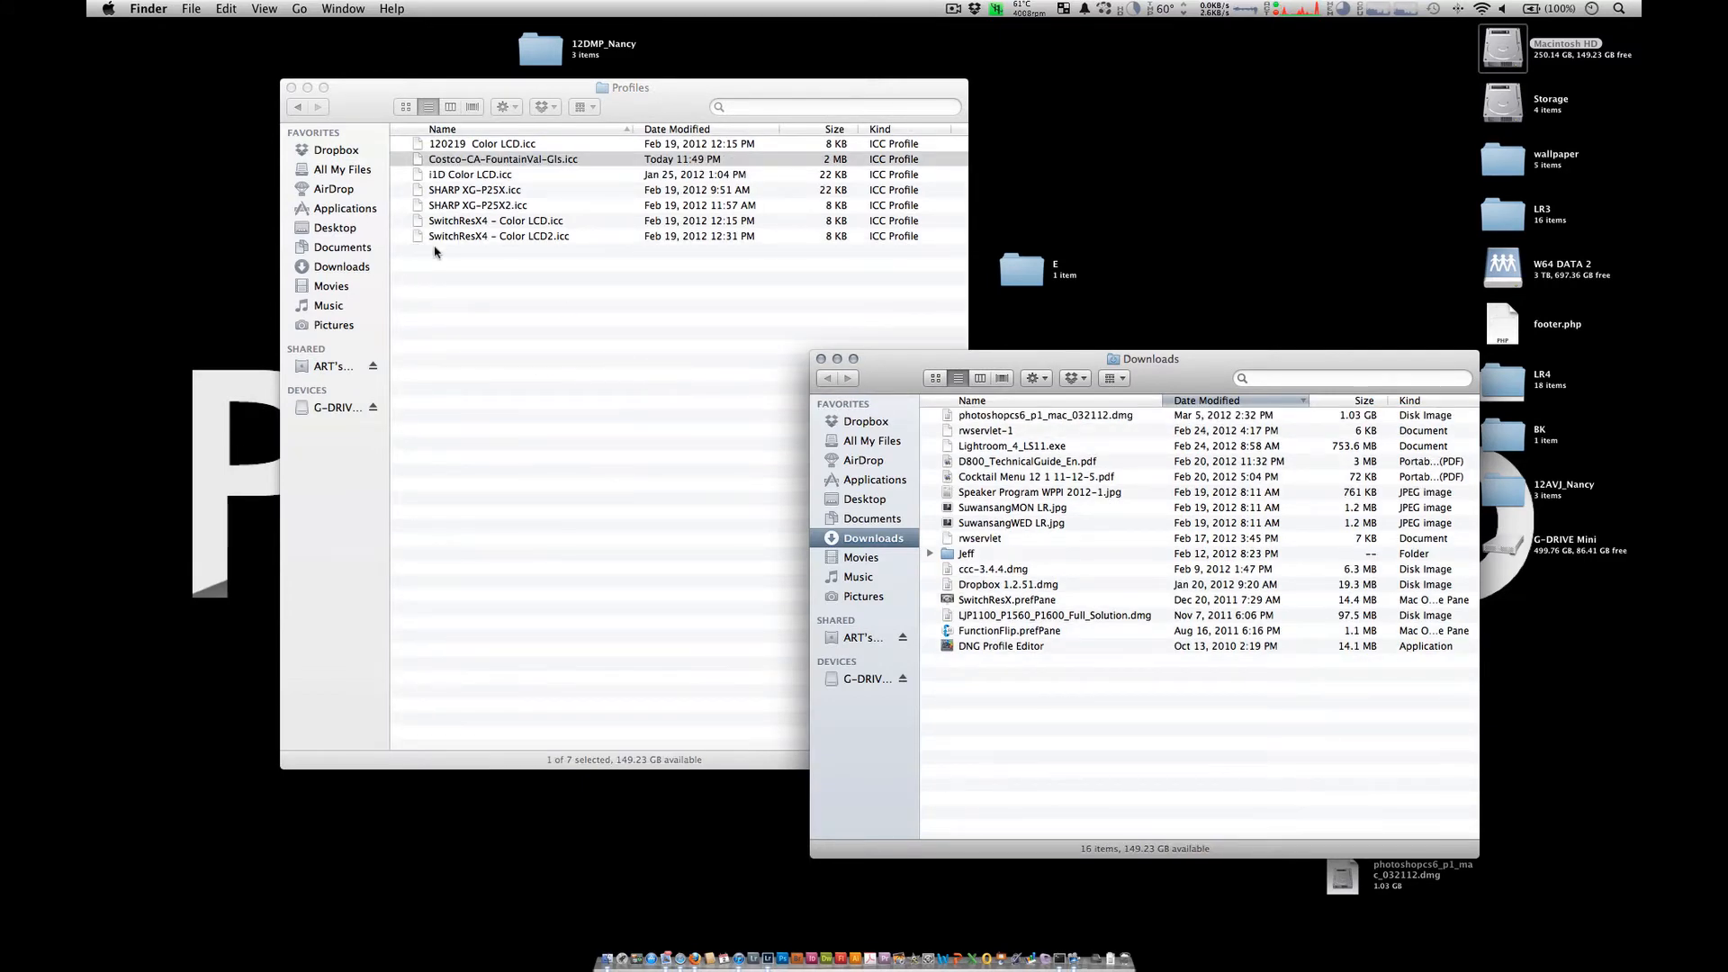
# Step: Go back up to the Macintosh HD level and expand the Users folder to review the profile's folder path
pyautogui.click(297, 108)
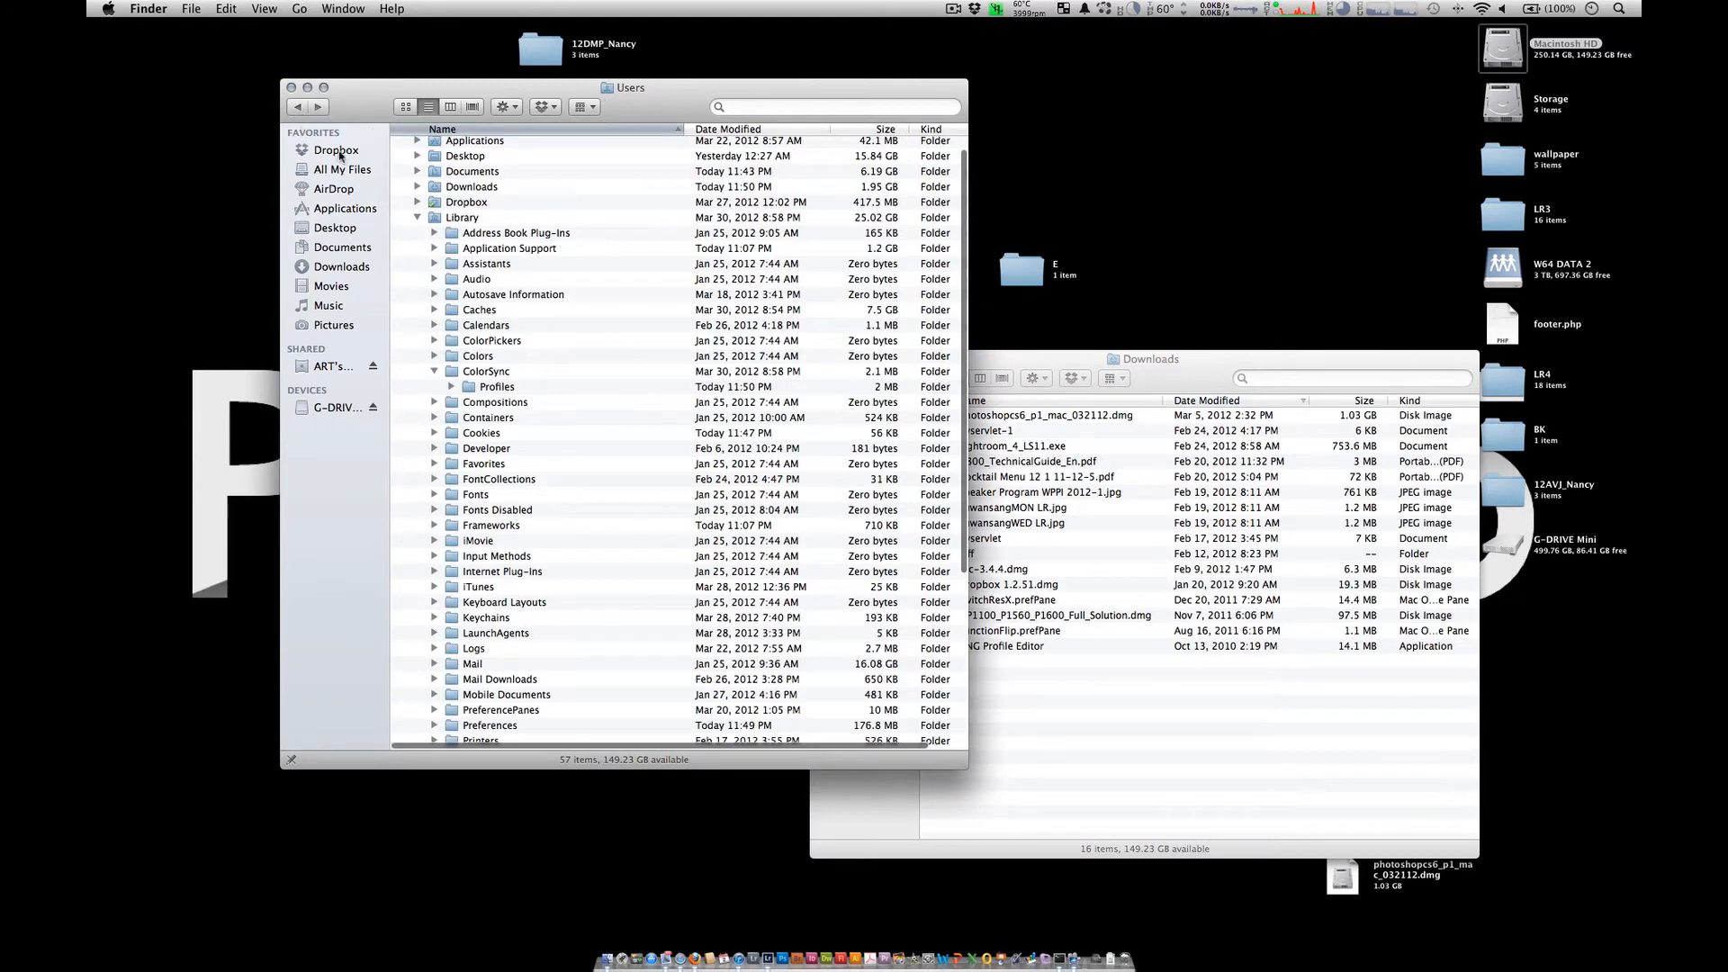
pyautogui.scroll(1, 436, 230)
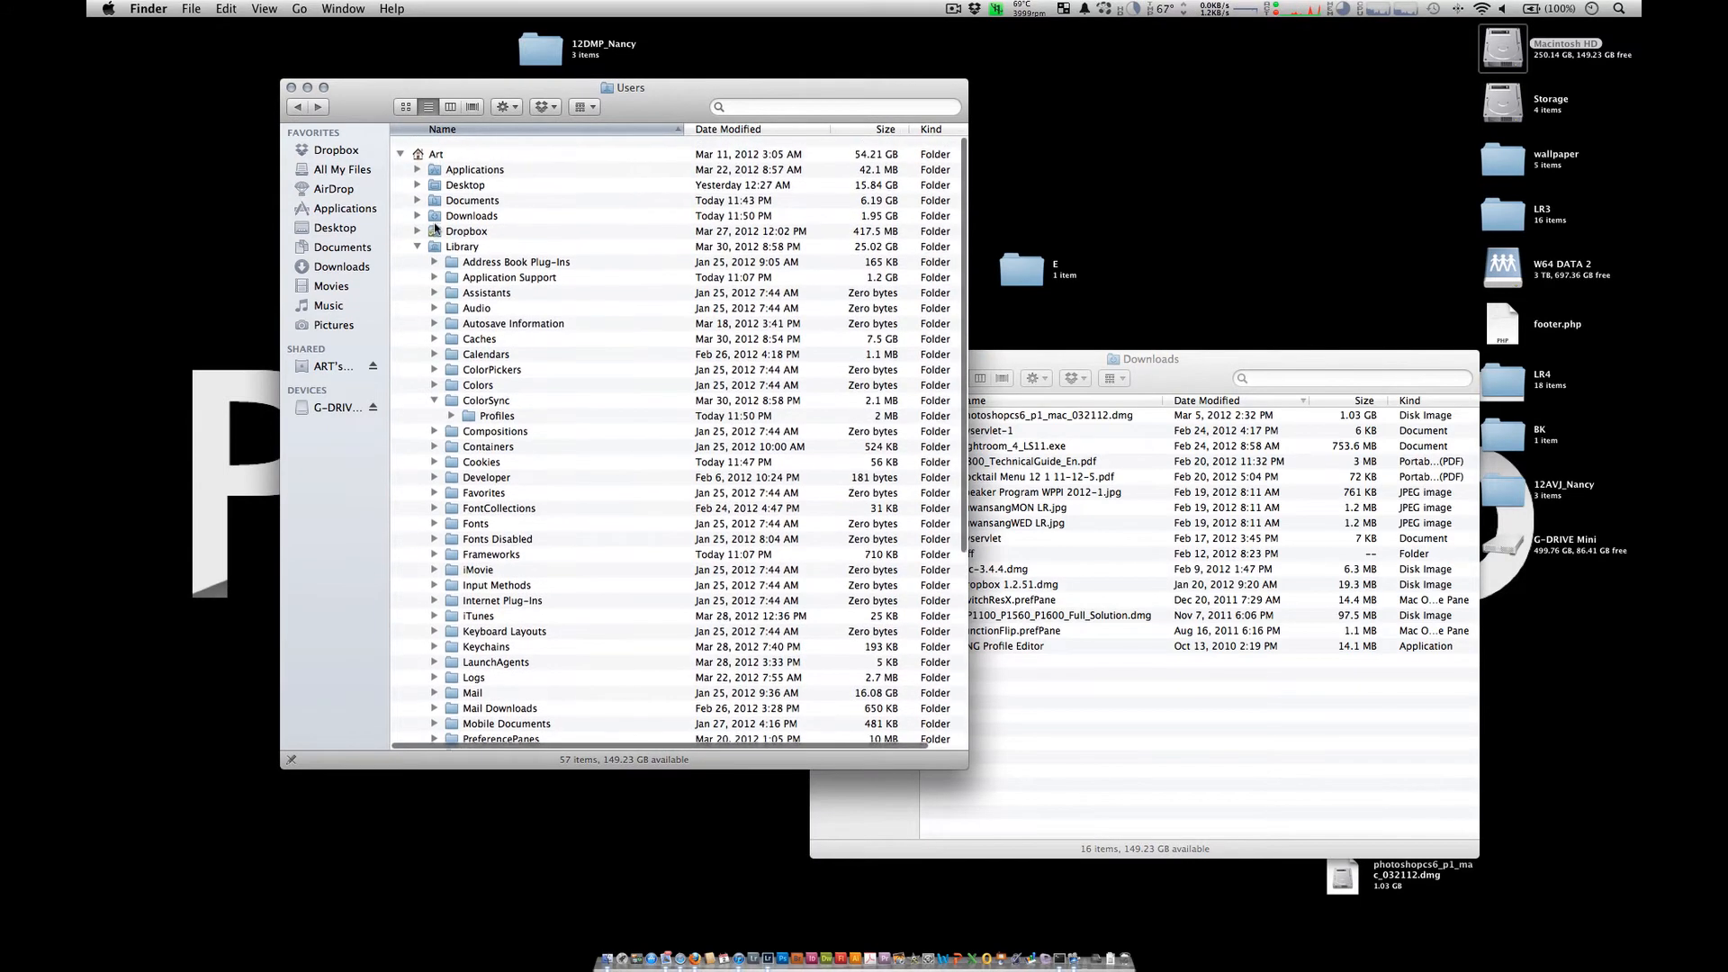
pyautogui.scroll(-1, 432, 198)
pyautogui.click(452, 147)
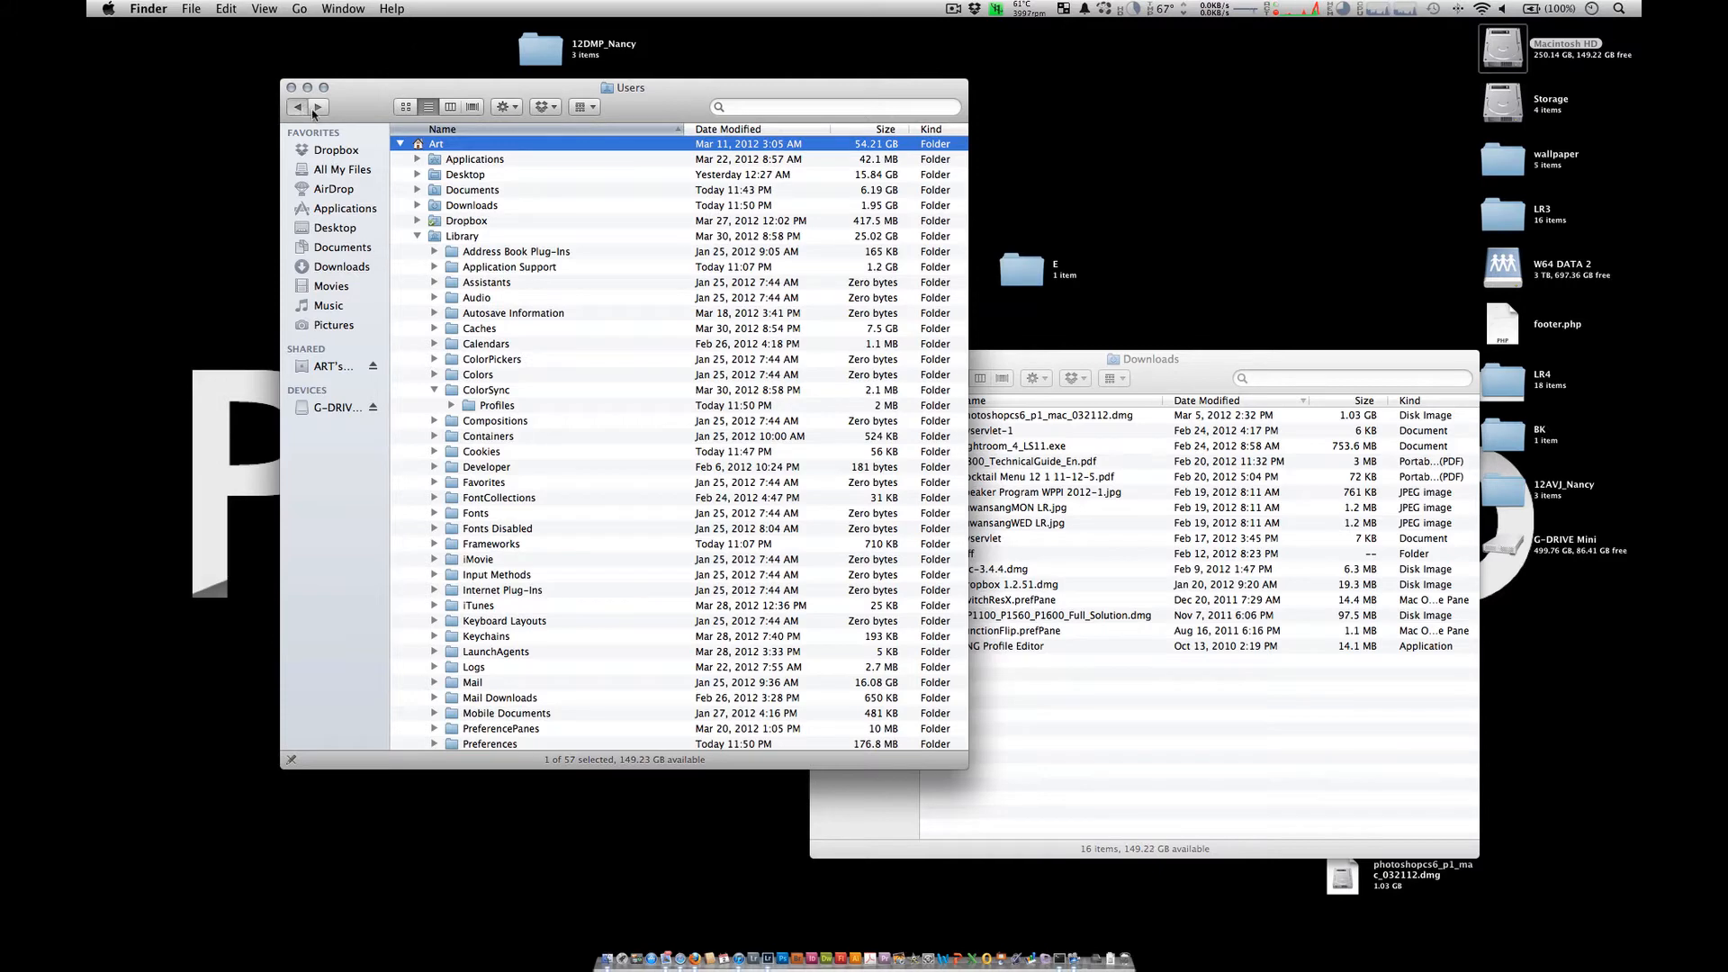
pyautogui.press('super+Up')
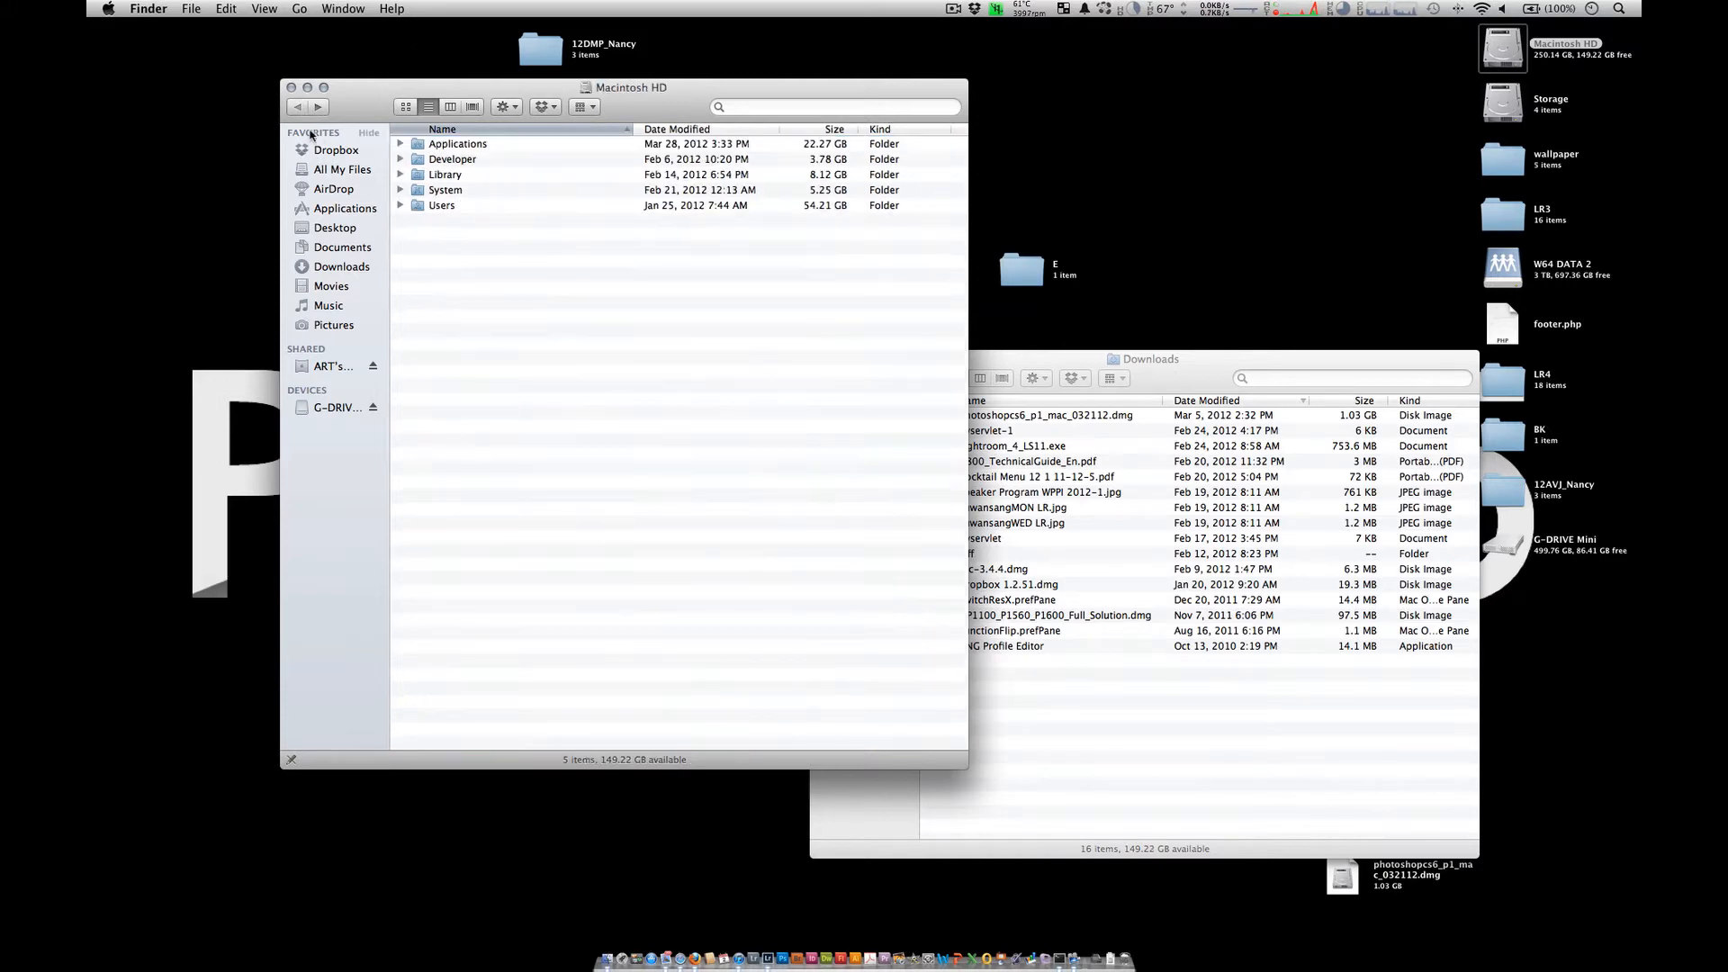
pyautogui.click(400, 206)
pyautogui.click(446, 211)
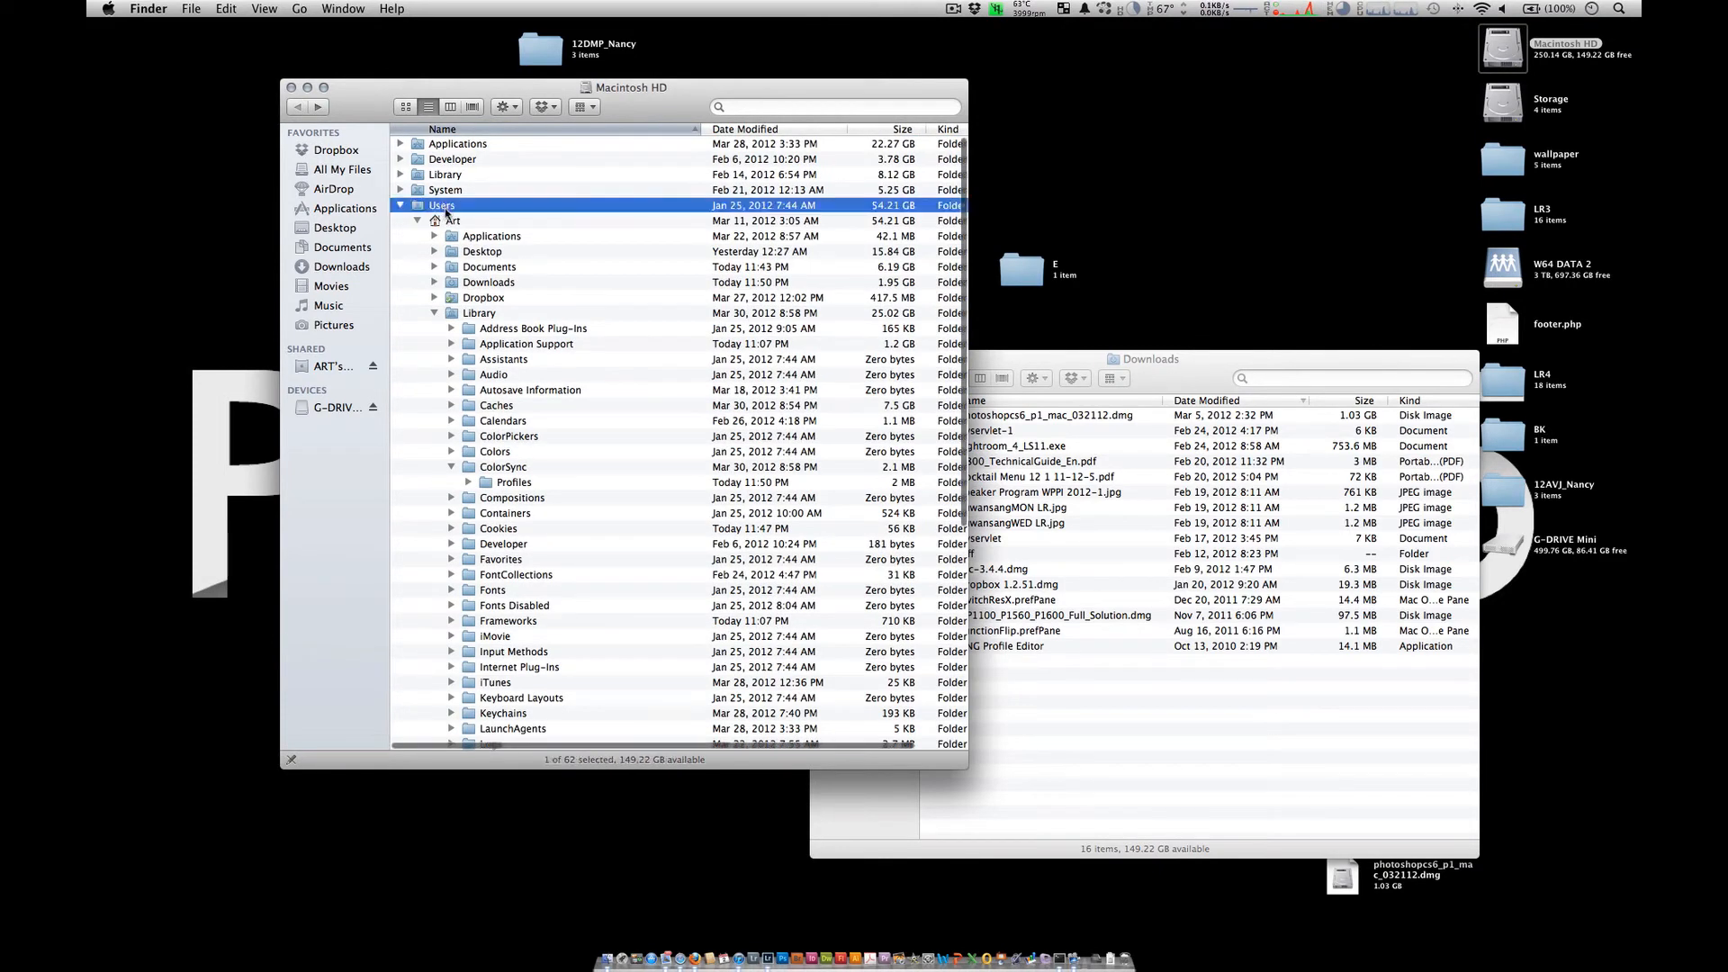
# Step: Highlight the Users, home, Library, ColorSync and Profiles folders together, and expand Profiles to check its ICC files
pyautogui.rightClick(443, 218)
pyautogui.click(433, 218)
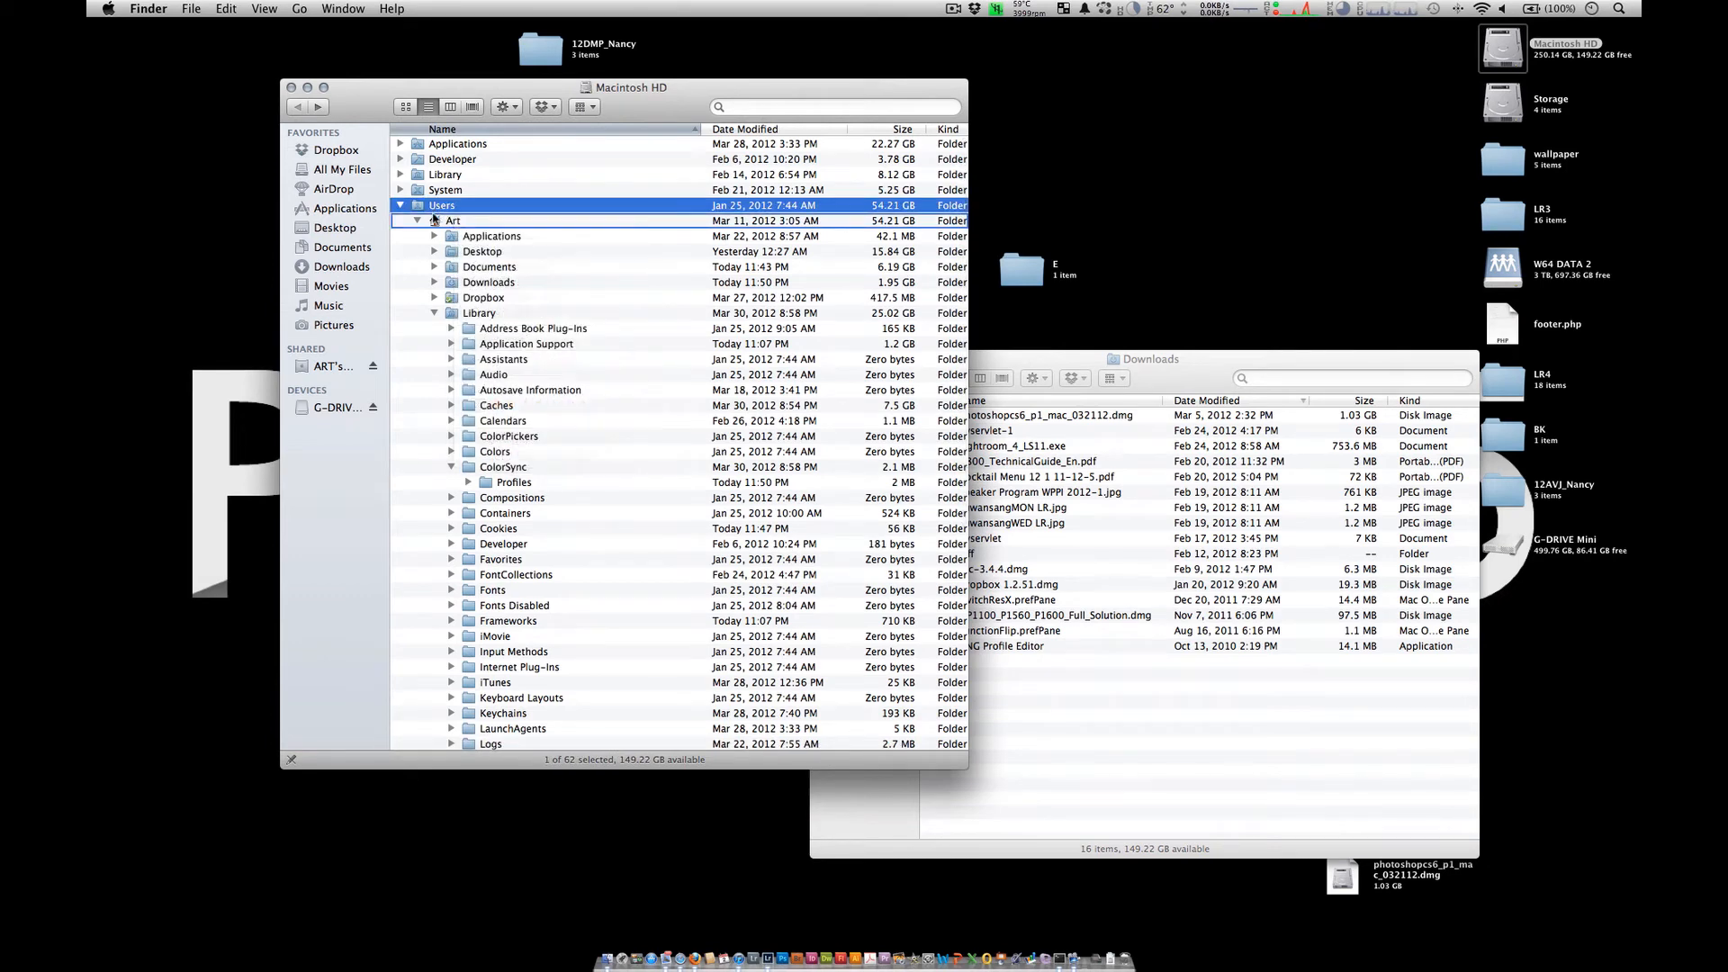
pyautogui.click(463, 221)
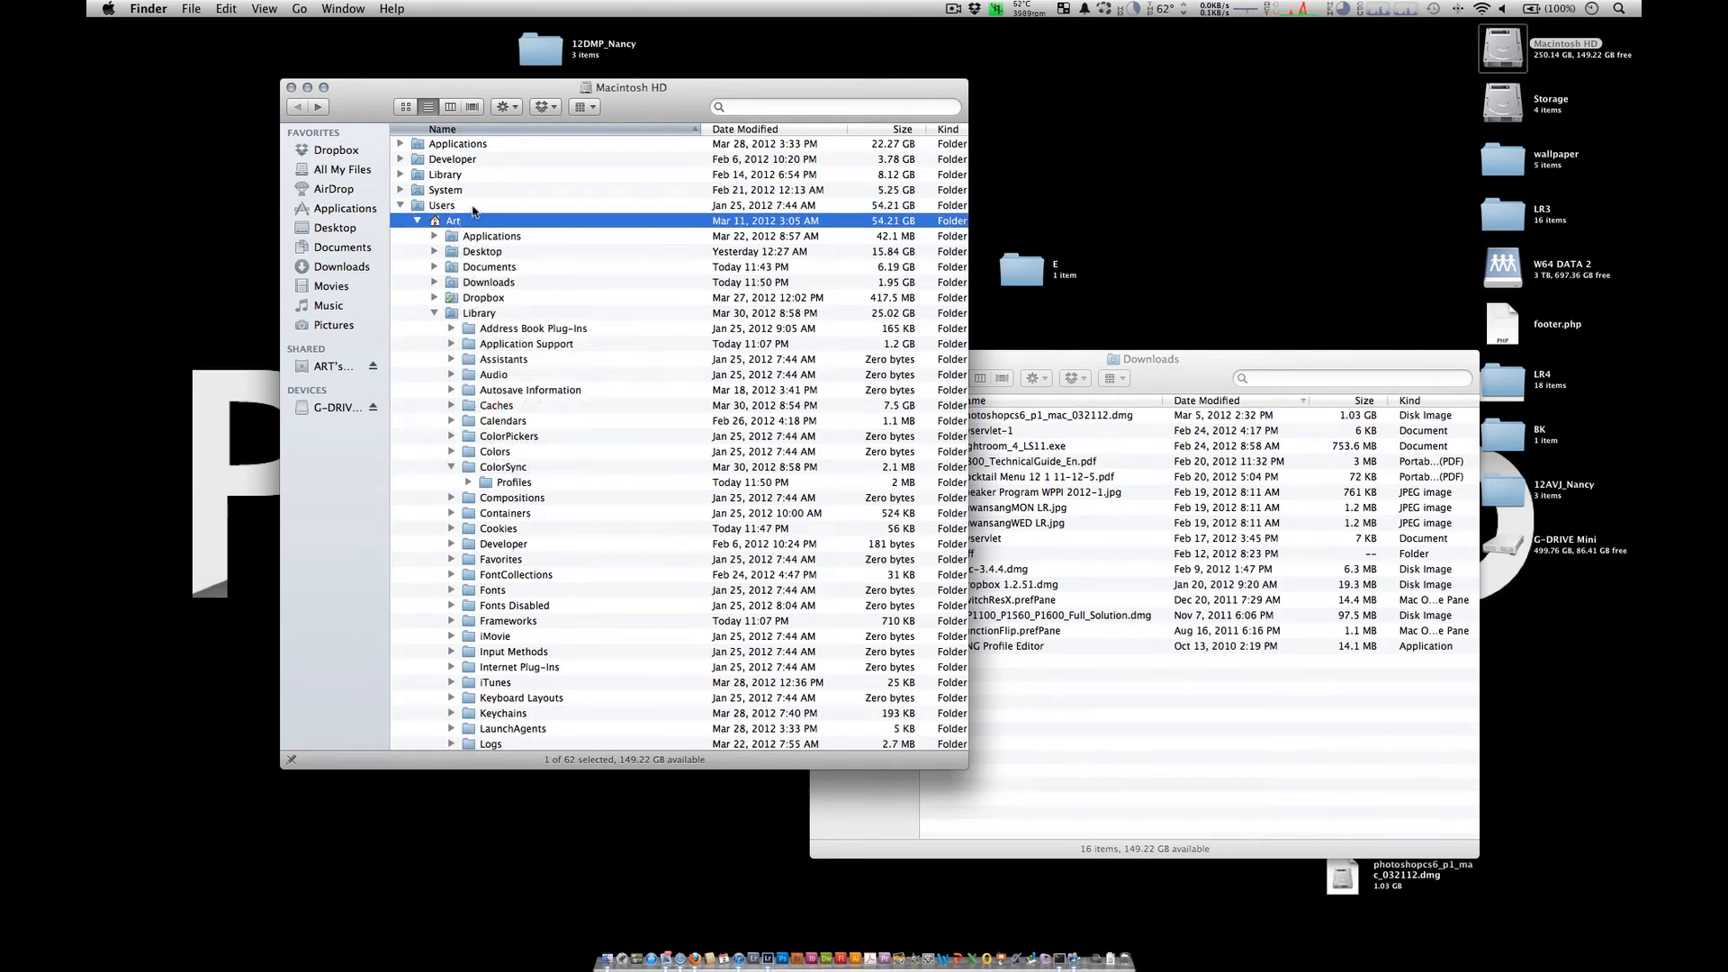
pyautogui.keyDown('super'); pyautogui.click(473, 207); pyautogui.keyUp('super')
pyautogui.keyDown('super'); pyautogui.click(509, 315); pyautogui.keyUp('super')
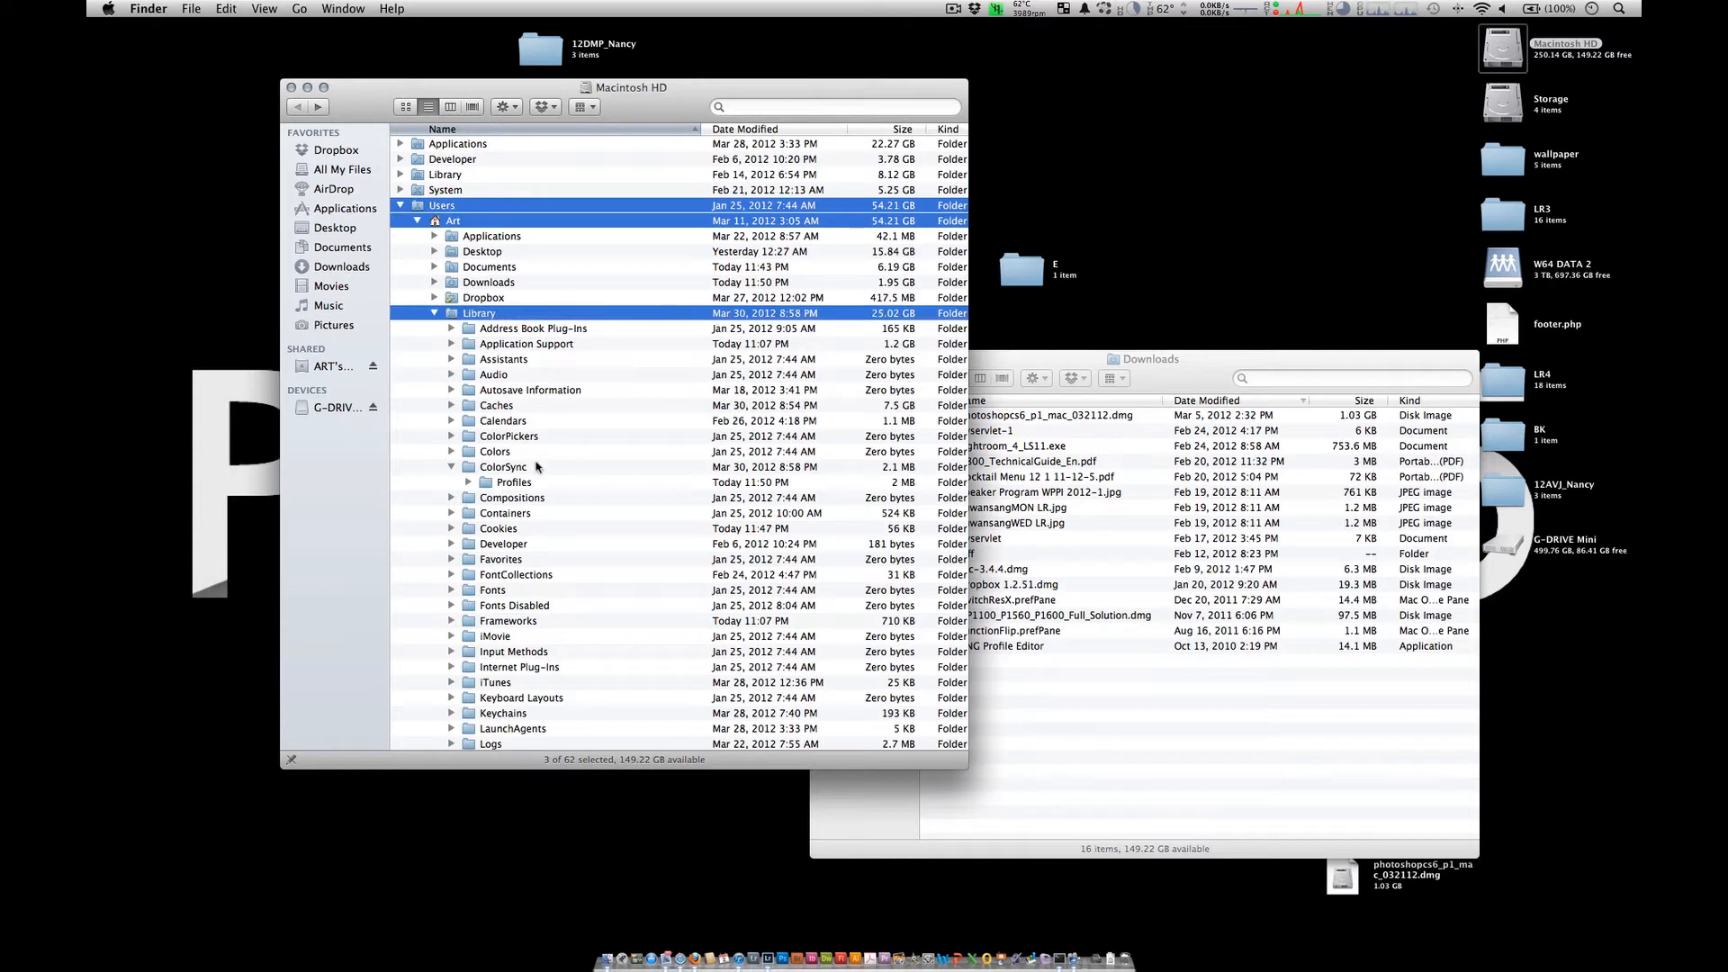
pyautogui.keyDown('super'); pyautogui.click(538, 467); pyautogui.keyUp('super')
pyautogui.keyDown('super'); pyautogui.click(541, 483); pyautogui.keyUp('super')
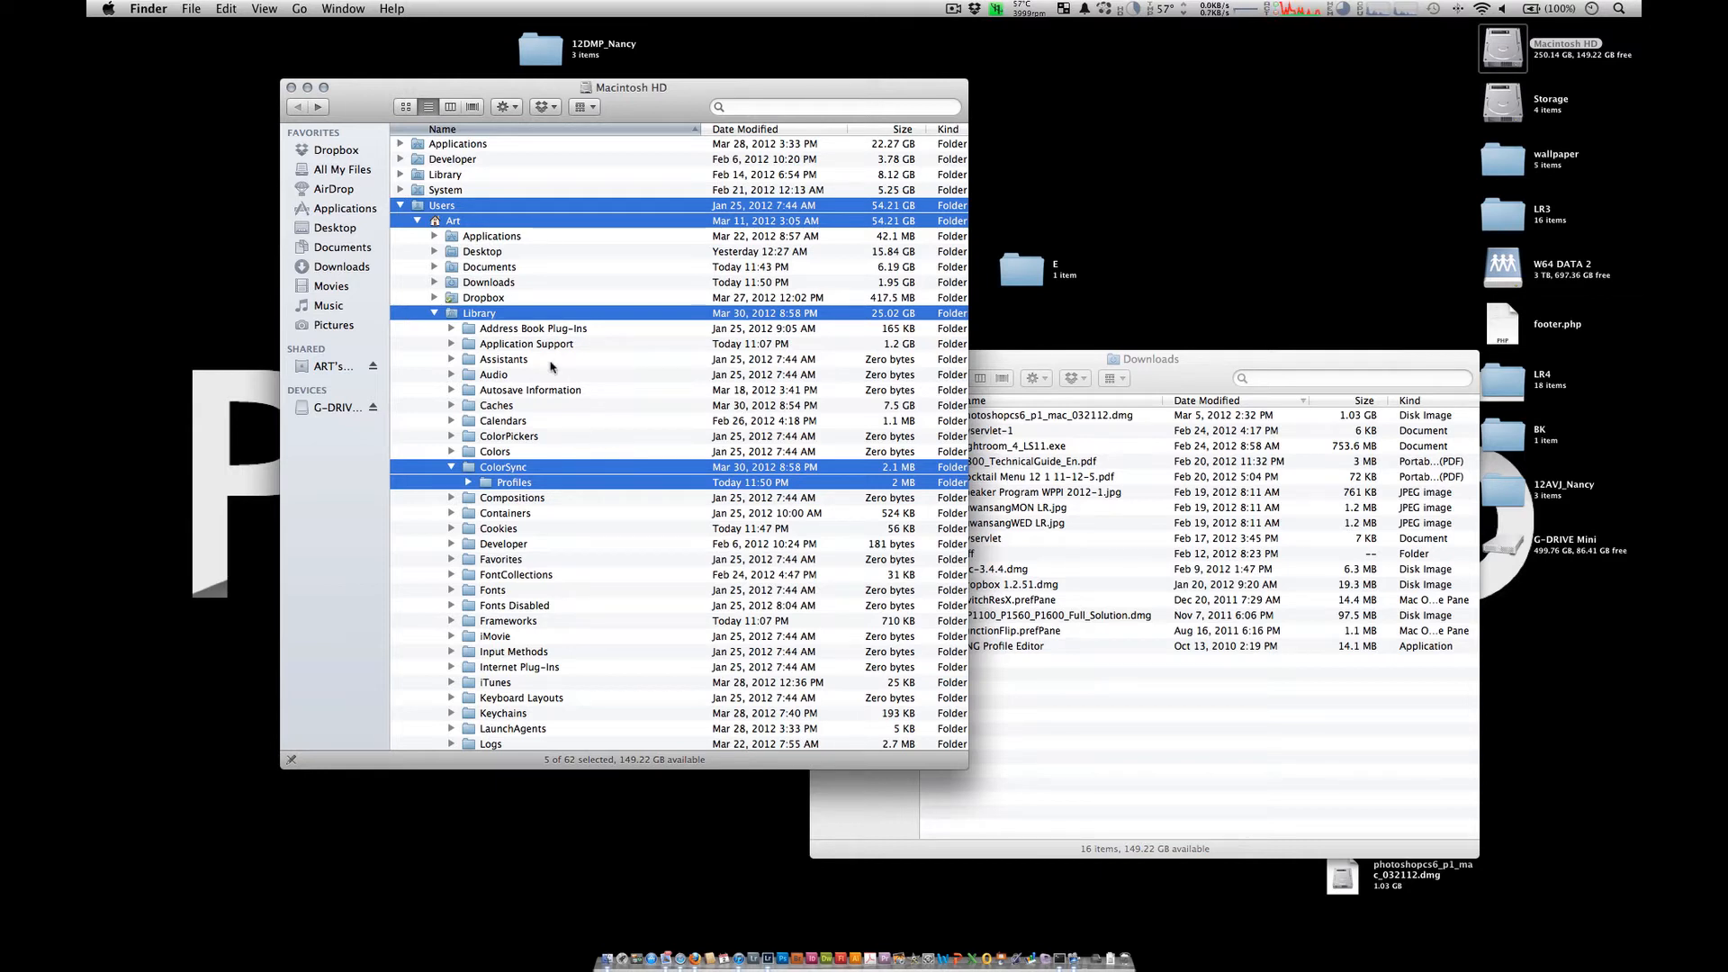
pyautogui.click(468, 482)
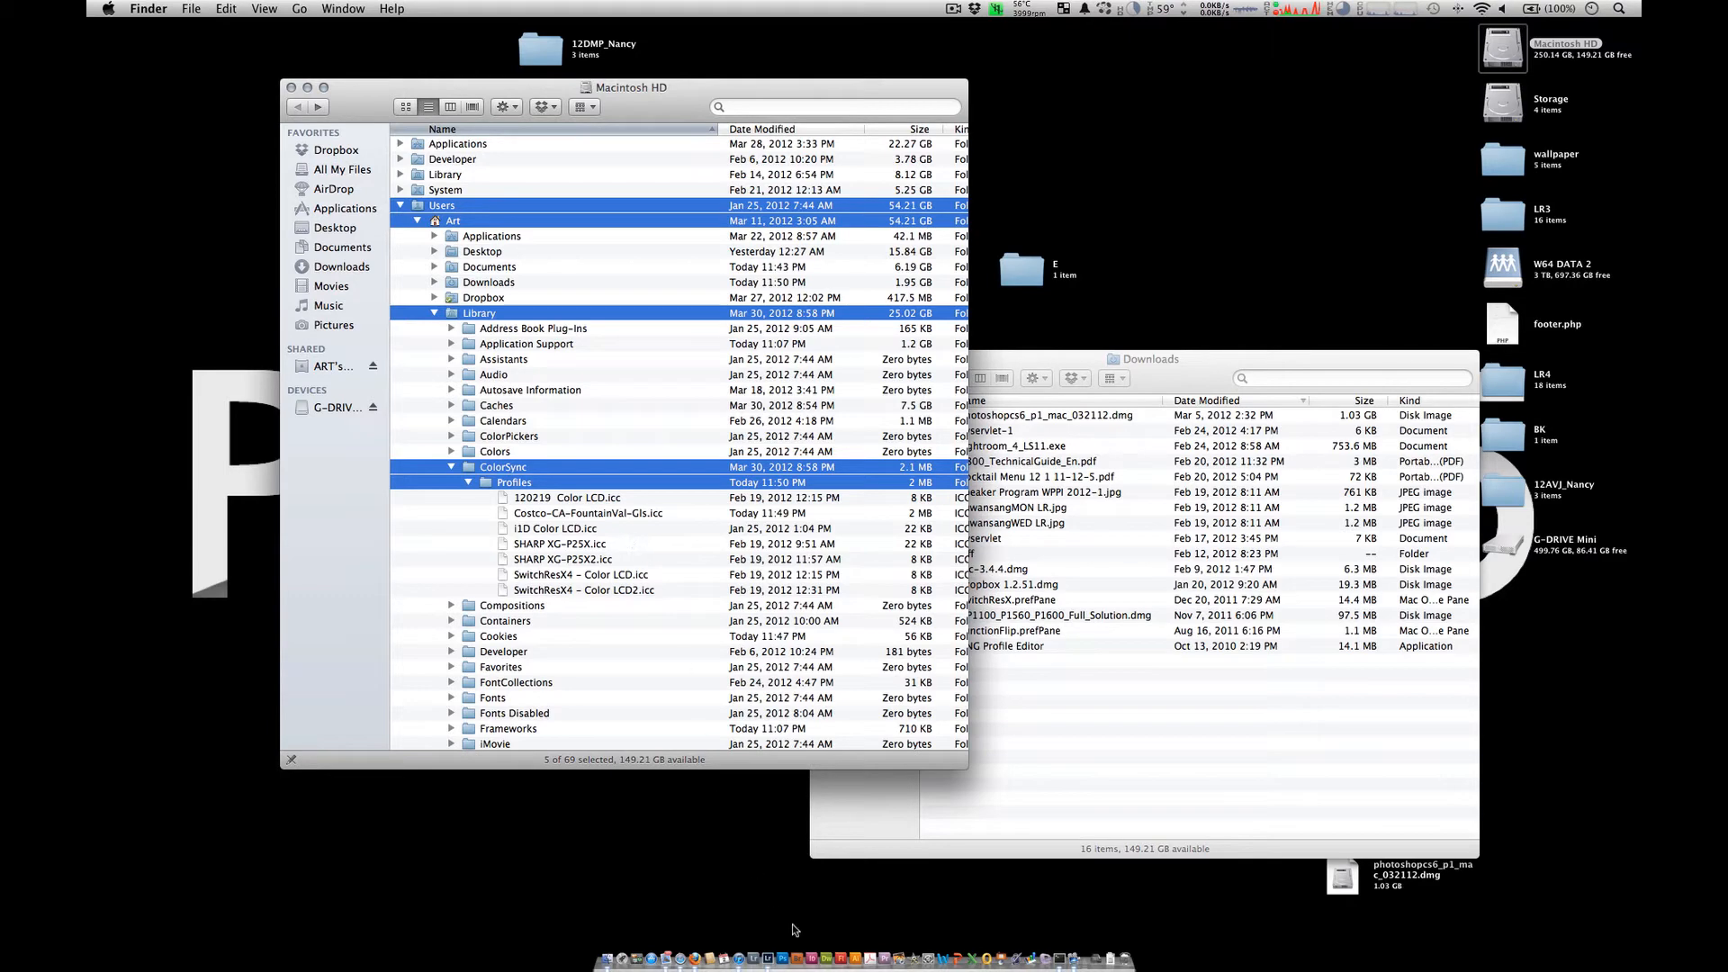
# Step: Switch to Lightroom and crop the Colosseum photo to the 4 x 5 / 8 x 10 aspect, framed slightly right of center
pyautogui.click(772, 955)
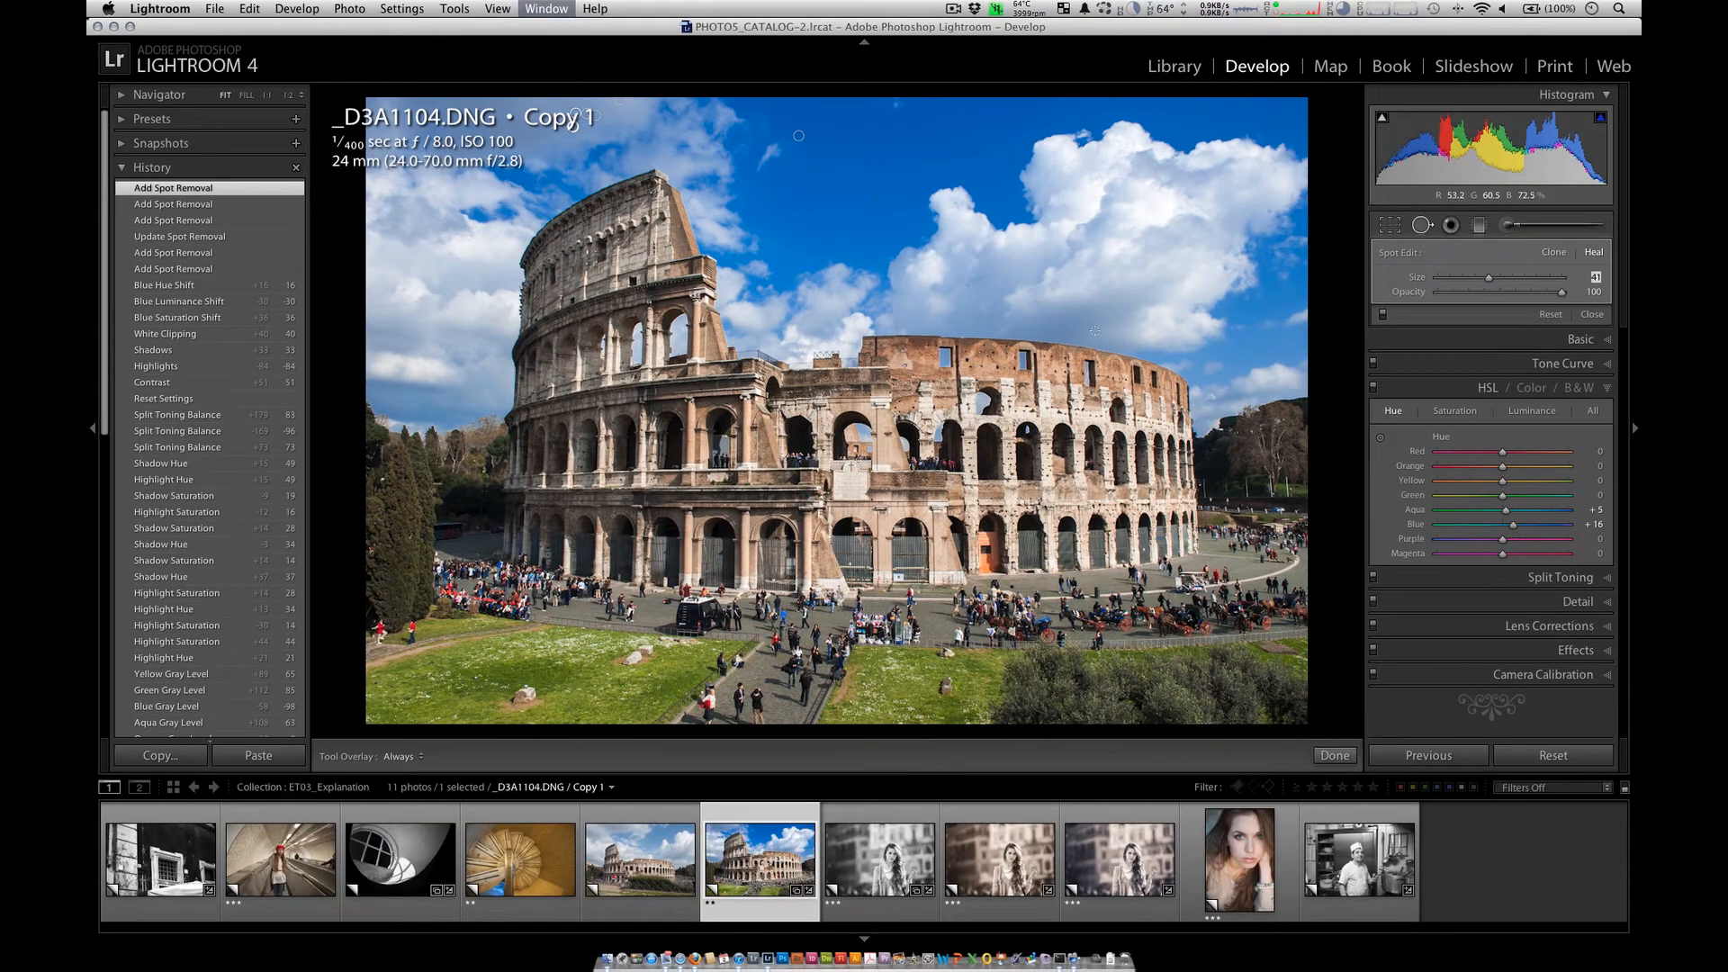
pyautogui.click(1390, 227)
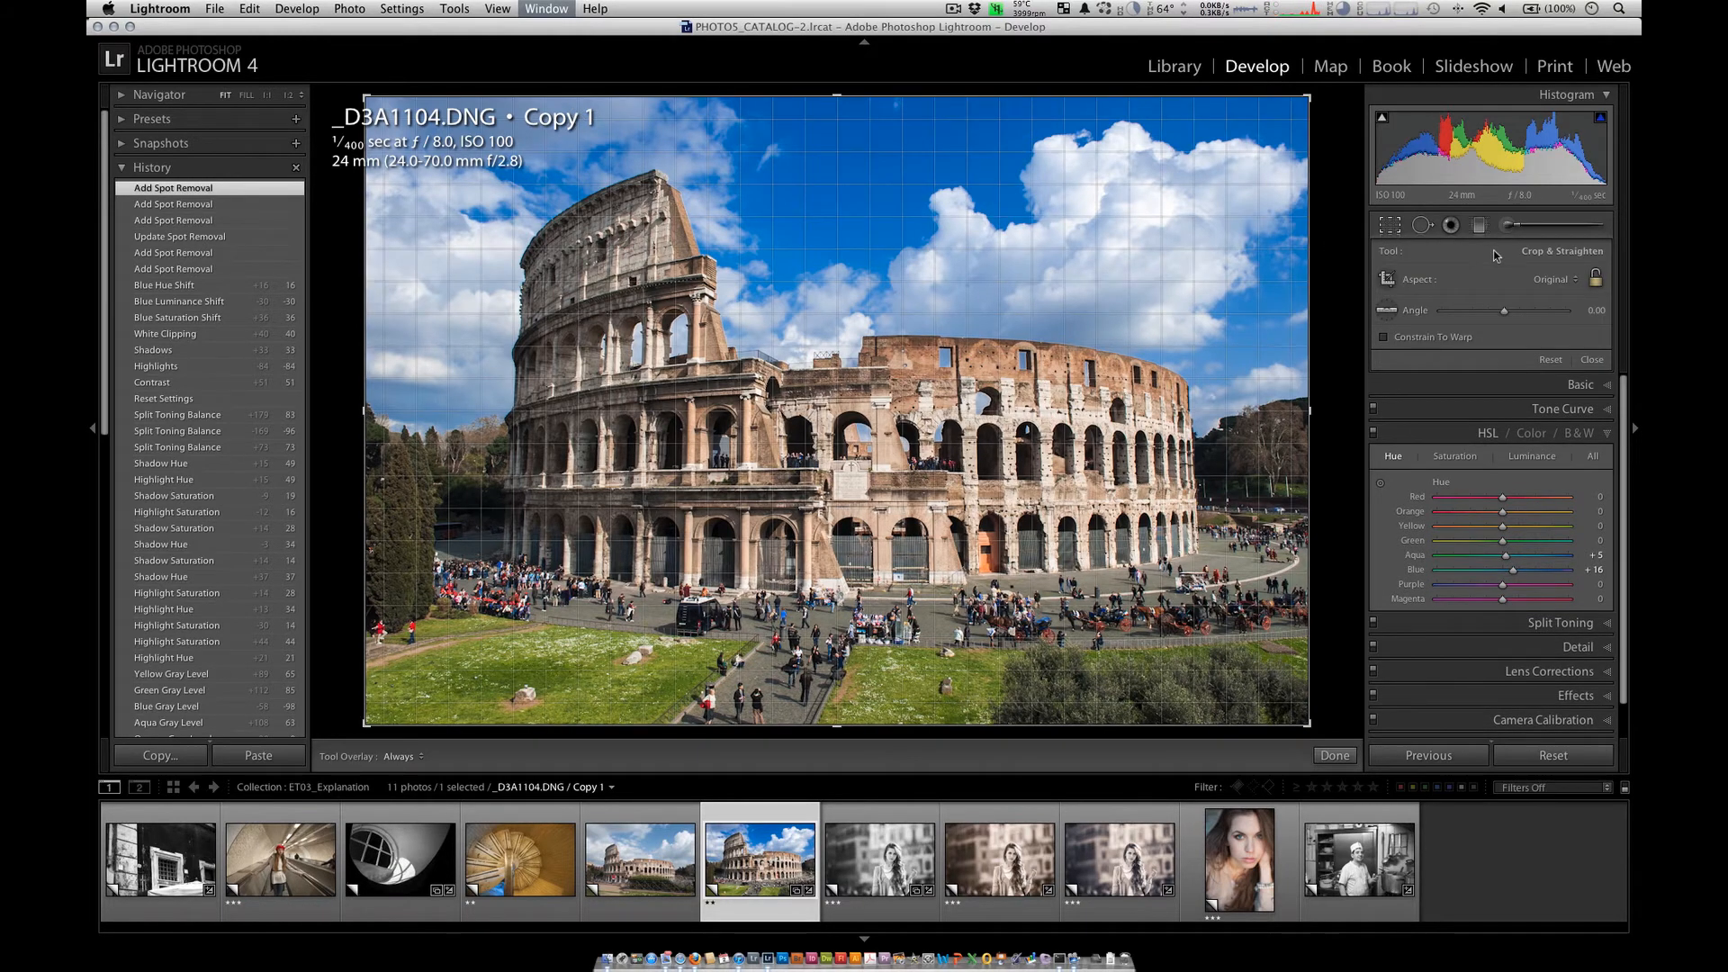
pyautogui.click(1552, 281)
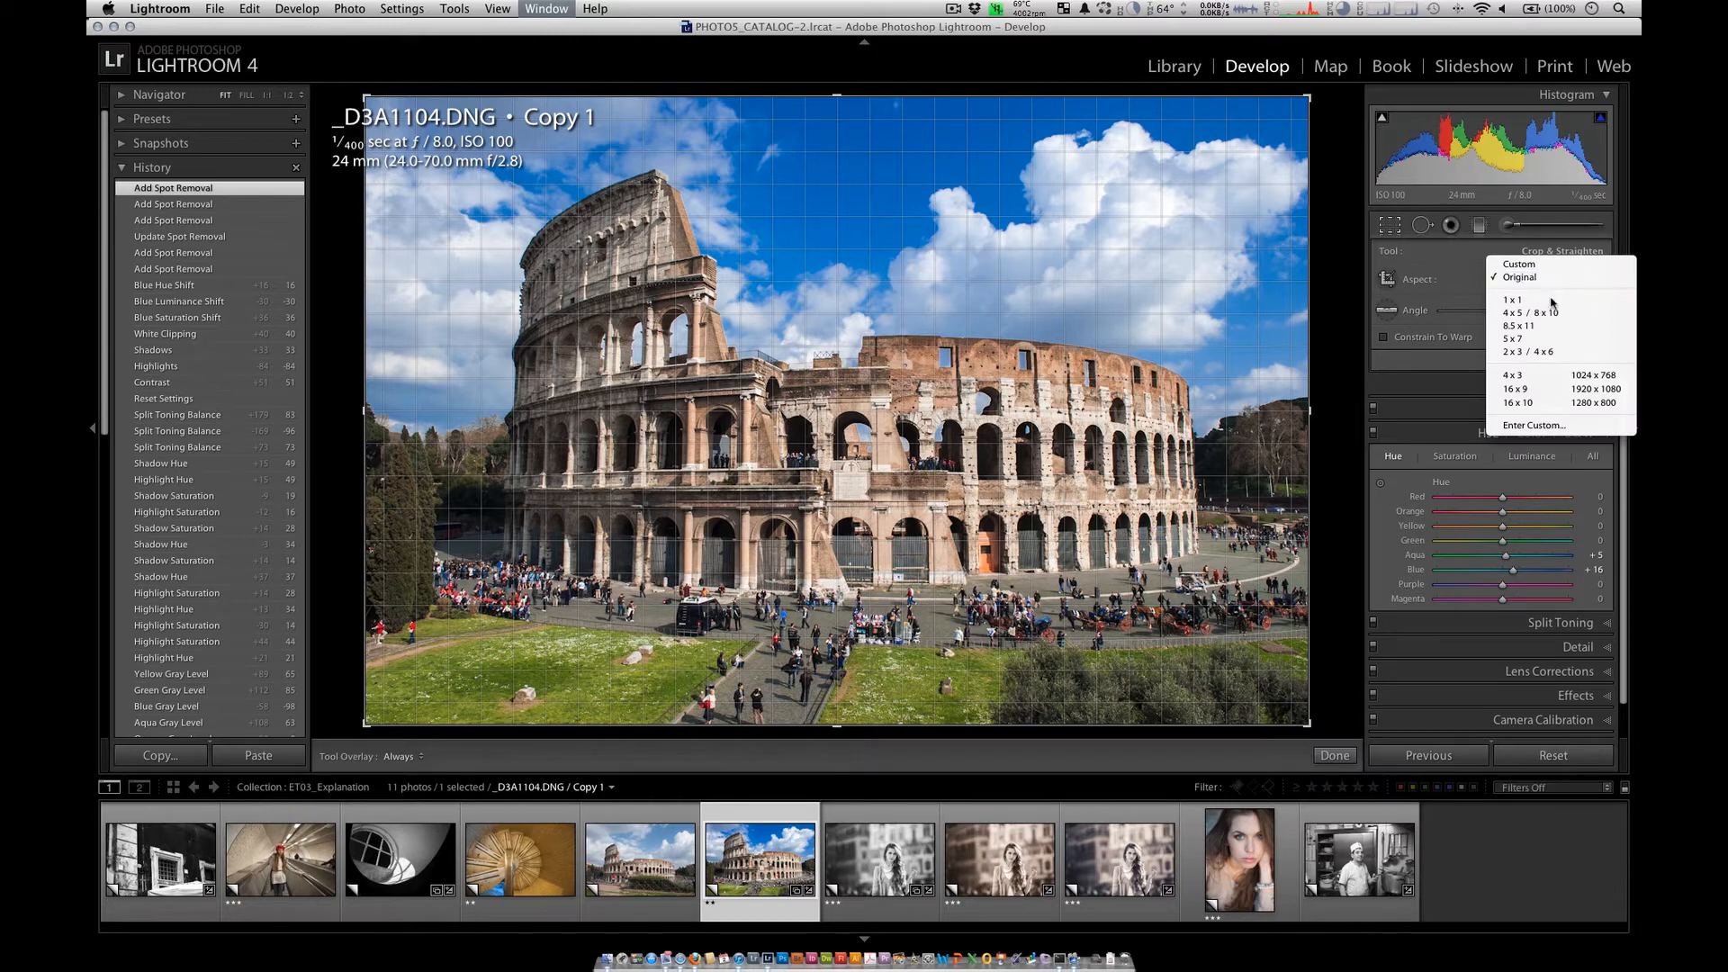
pyautogui.click(1549, 314)
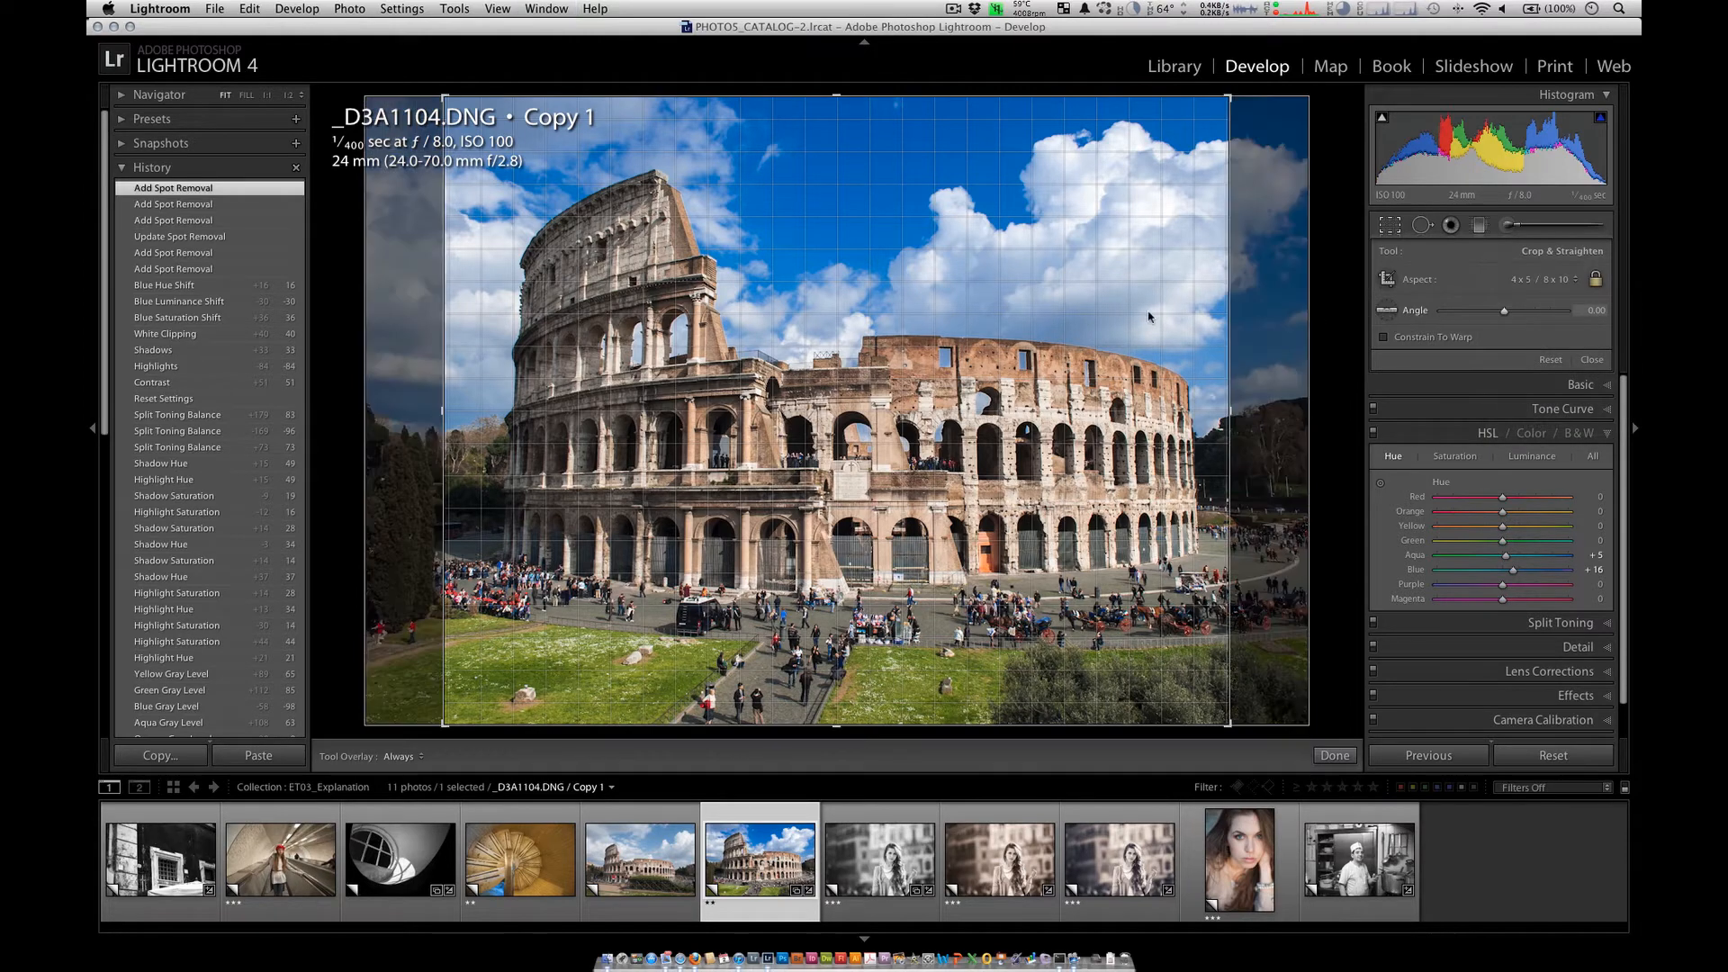
pyautogui.moveTo(1121, 314); pyautogui.dragTo(1116, 311)
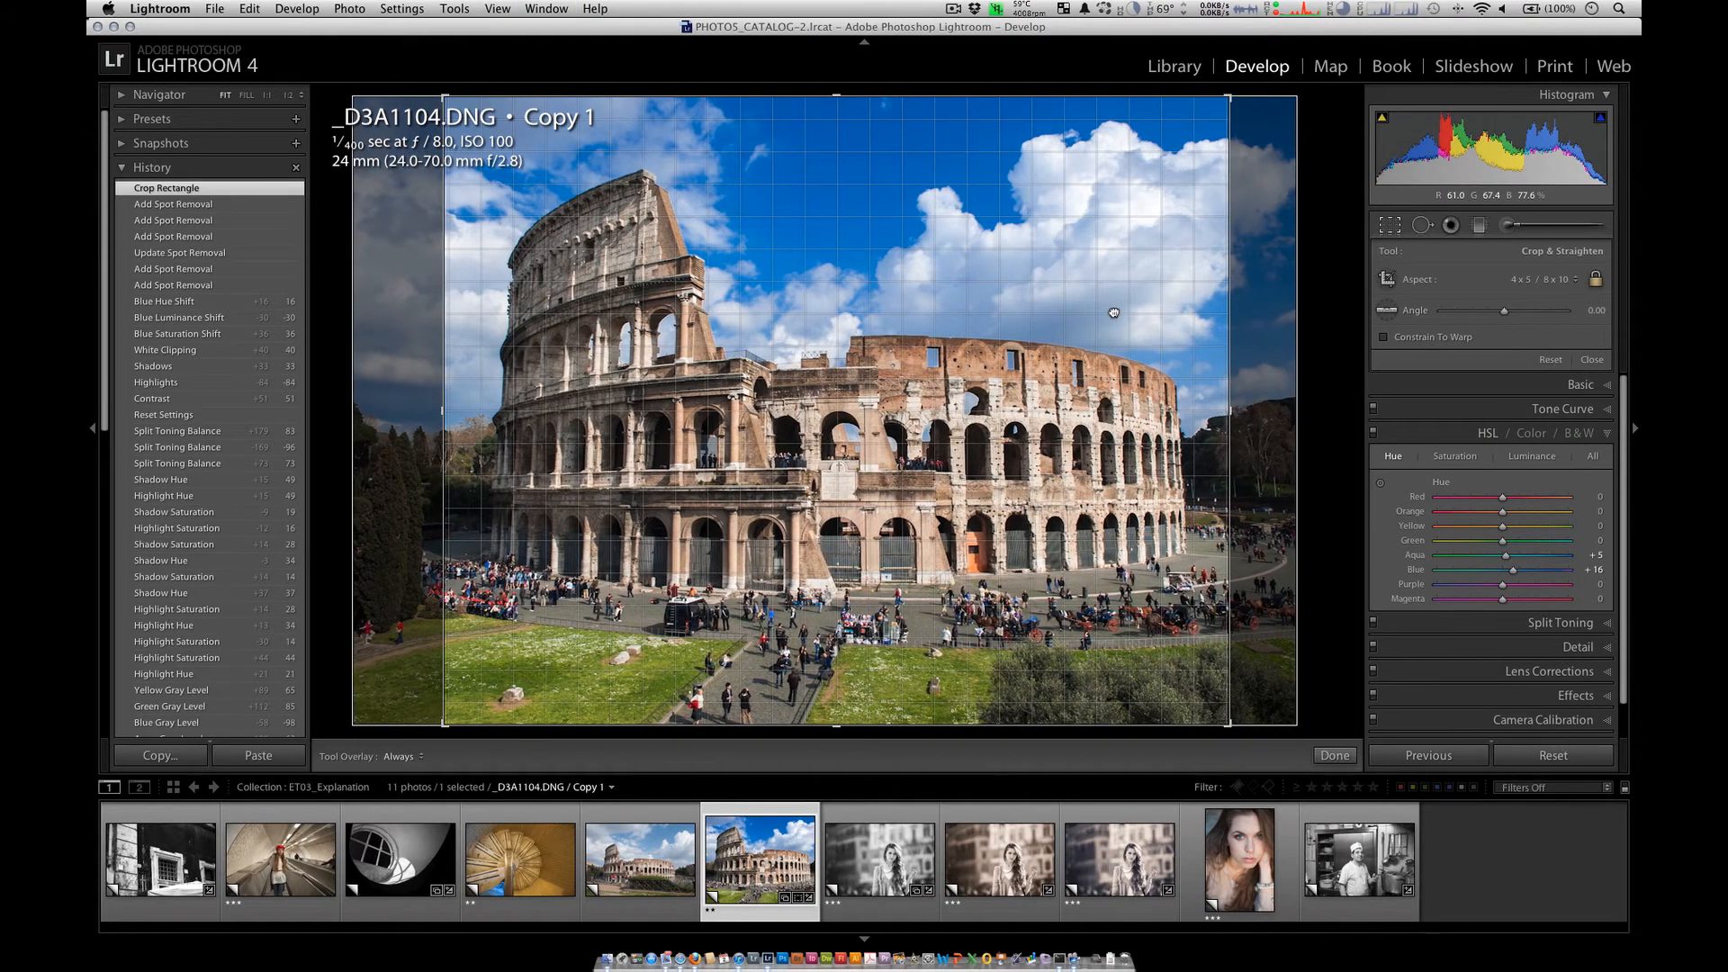
pyautogui.press('Return')
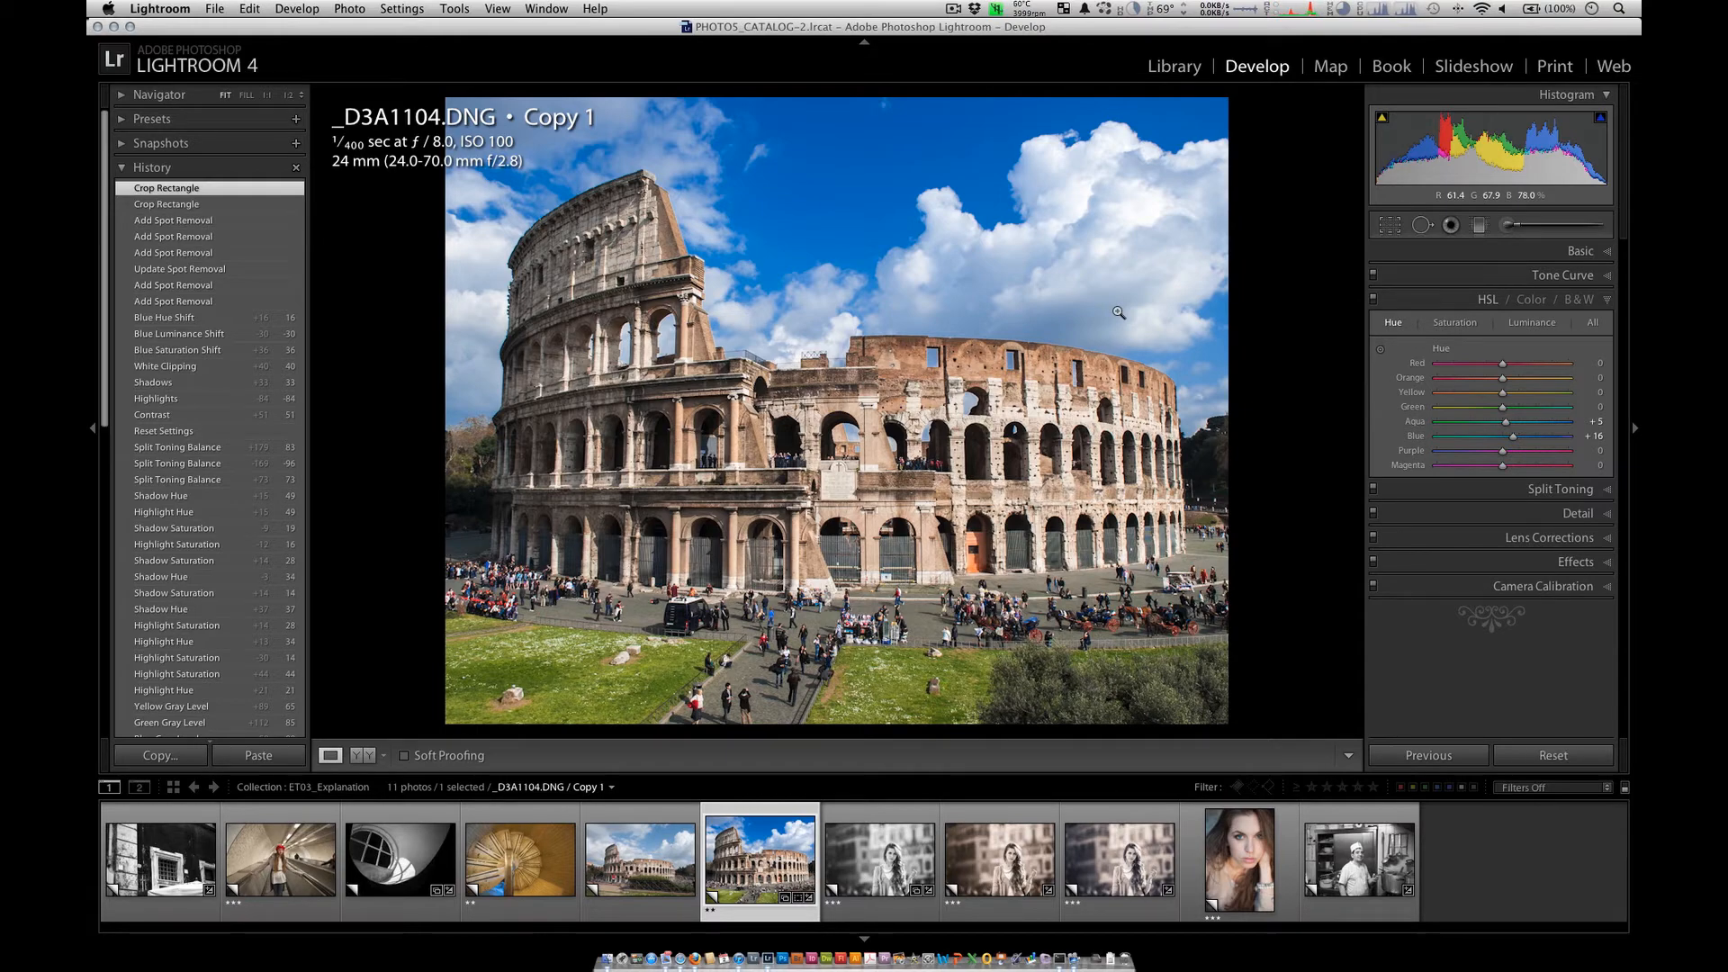
# Step: Open the export settings for the Colosseum photo, keep Specific folder as the export location, and open the folder chooser
pyautogui.click(215, 8)
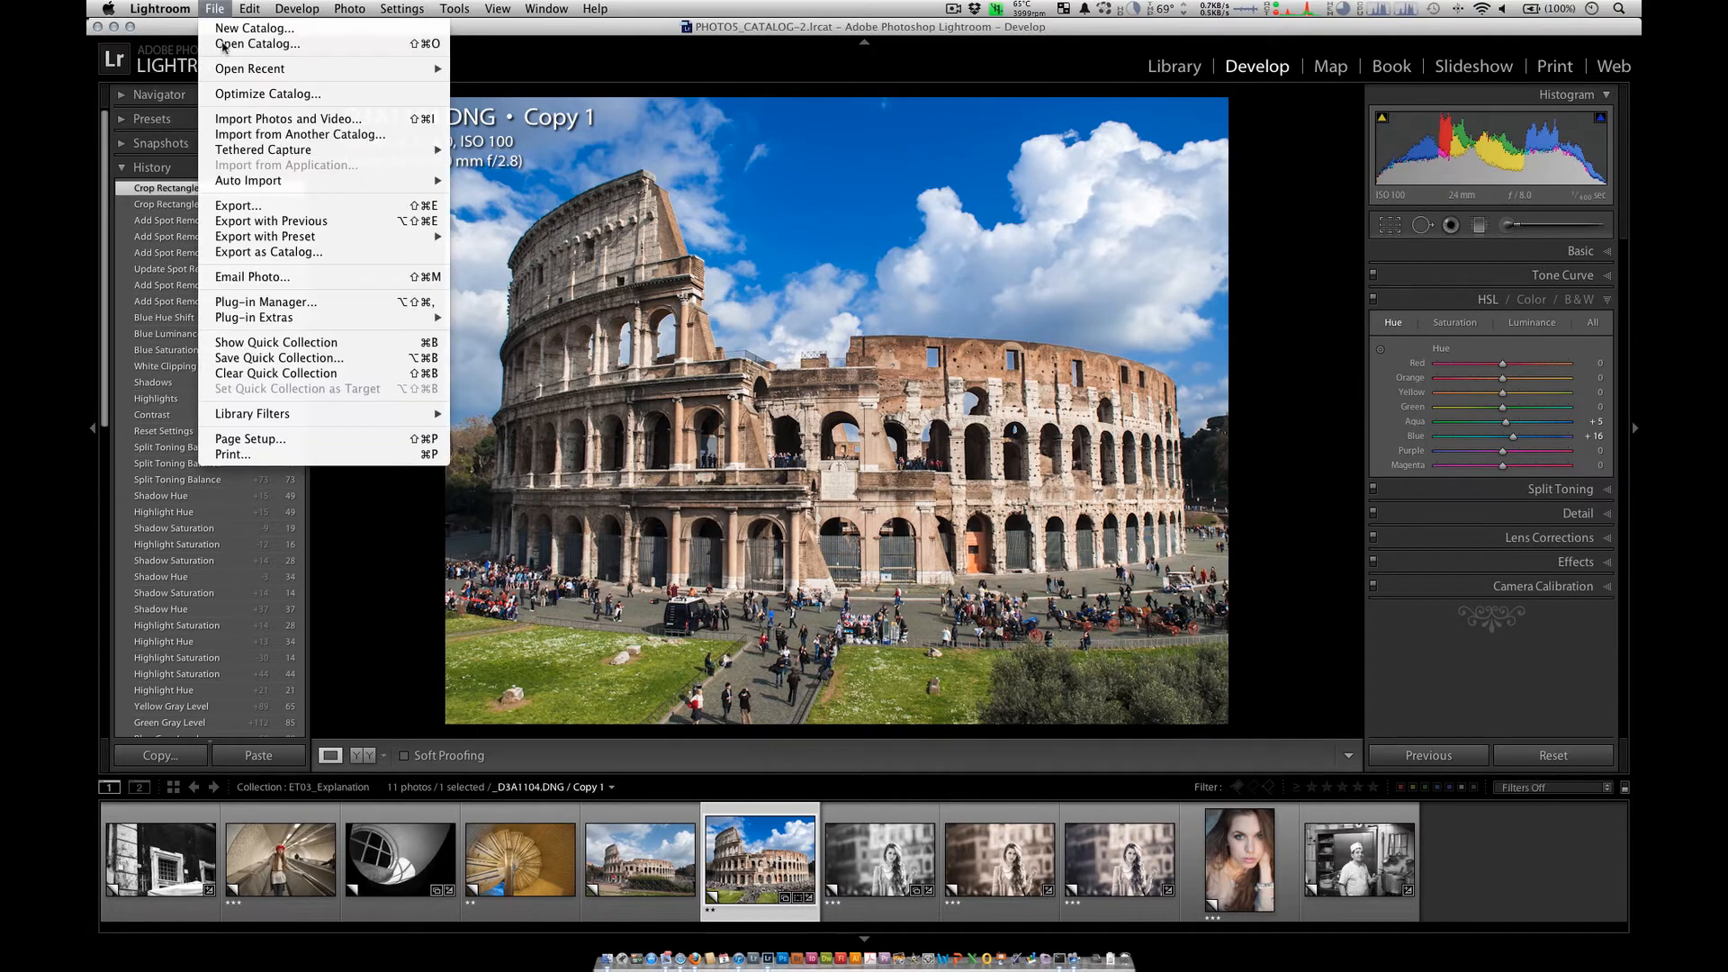
pyautogui.click(273, 206)
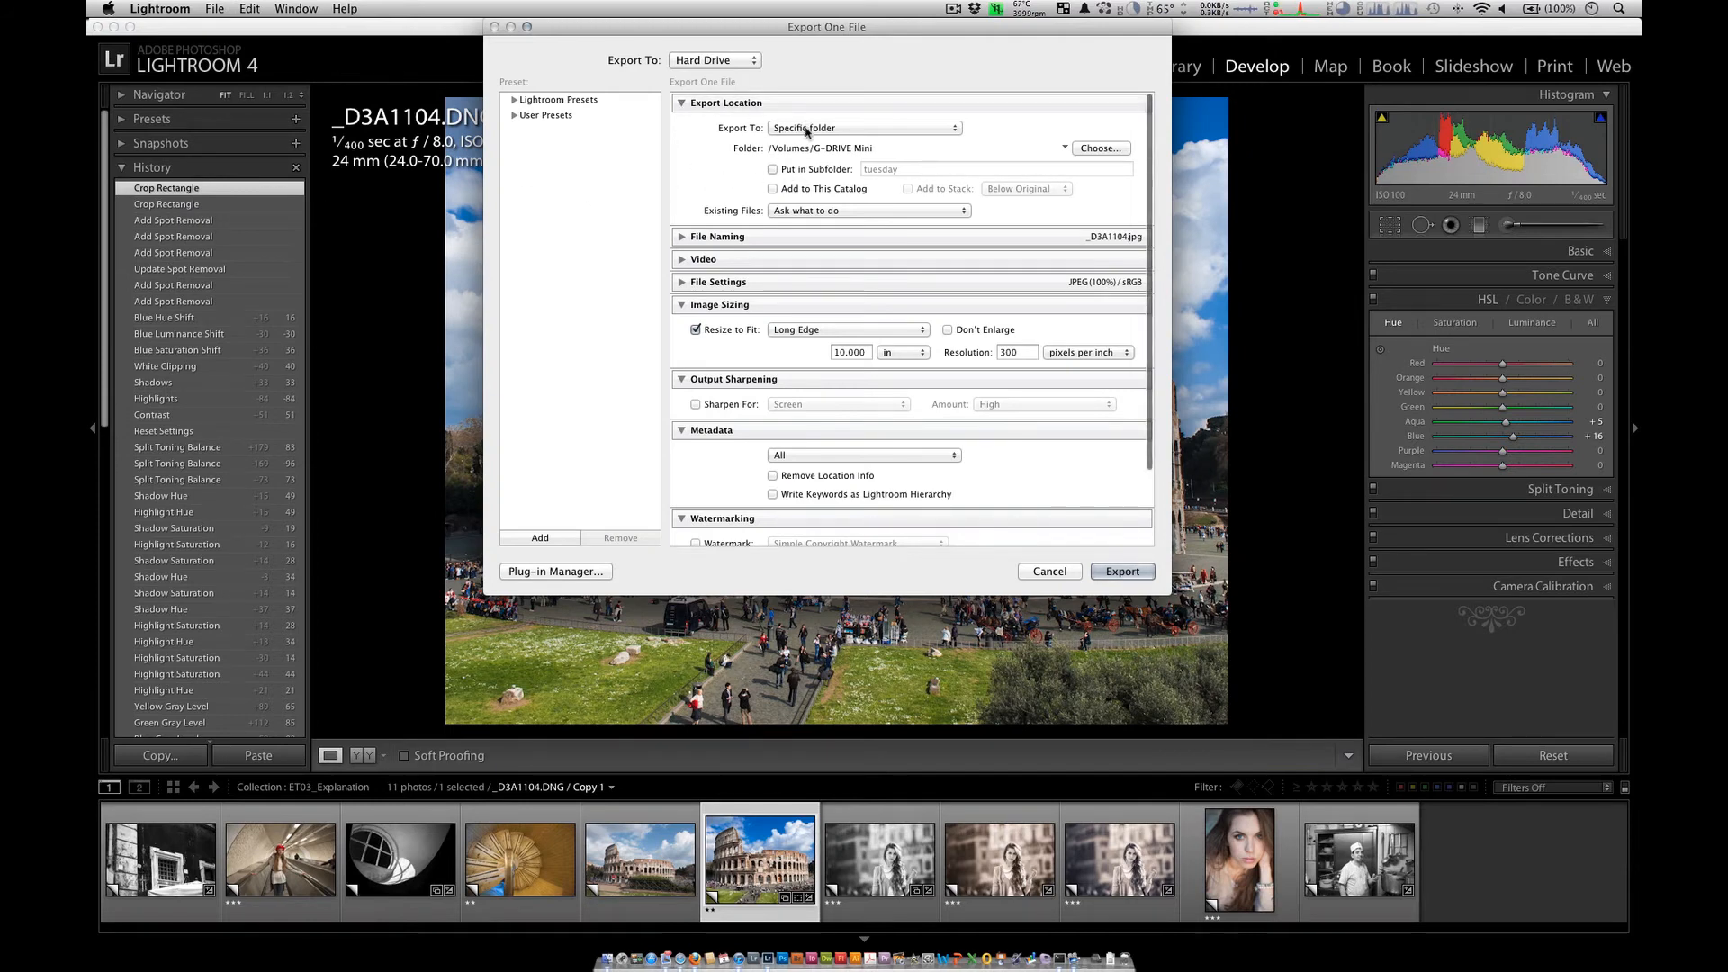
pyautogui.click(807, 132)
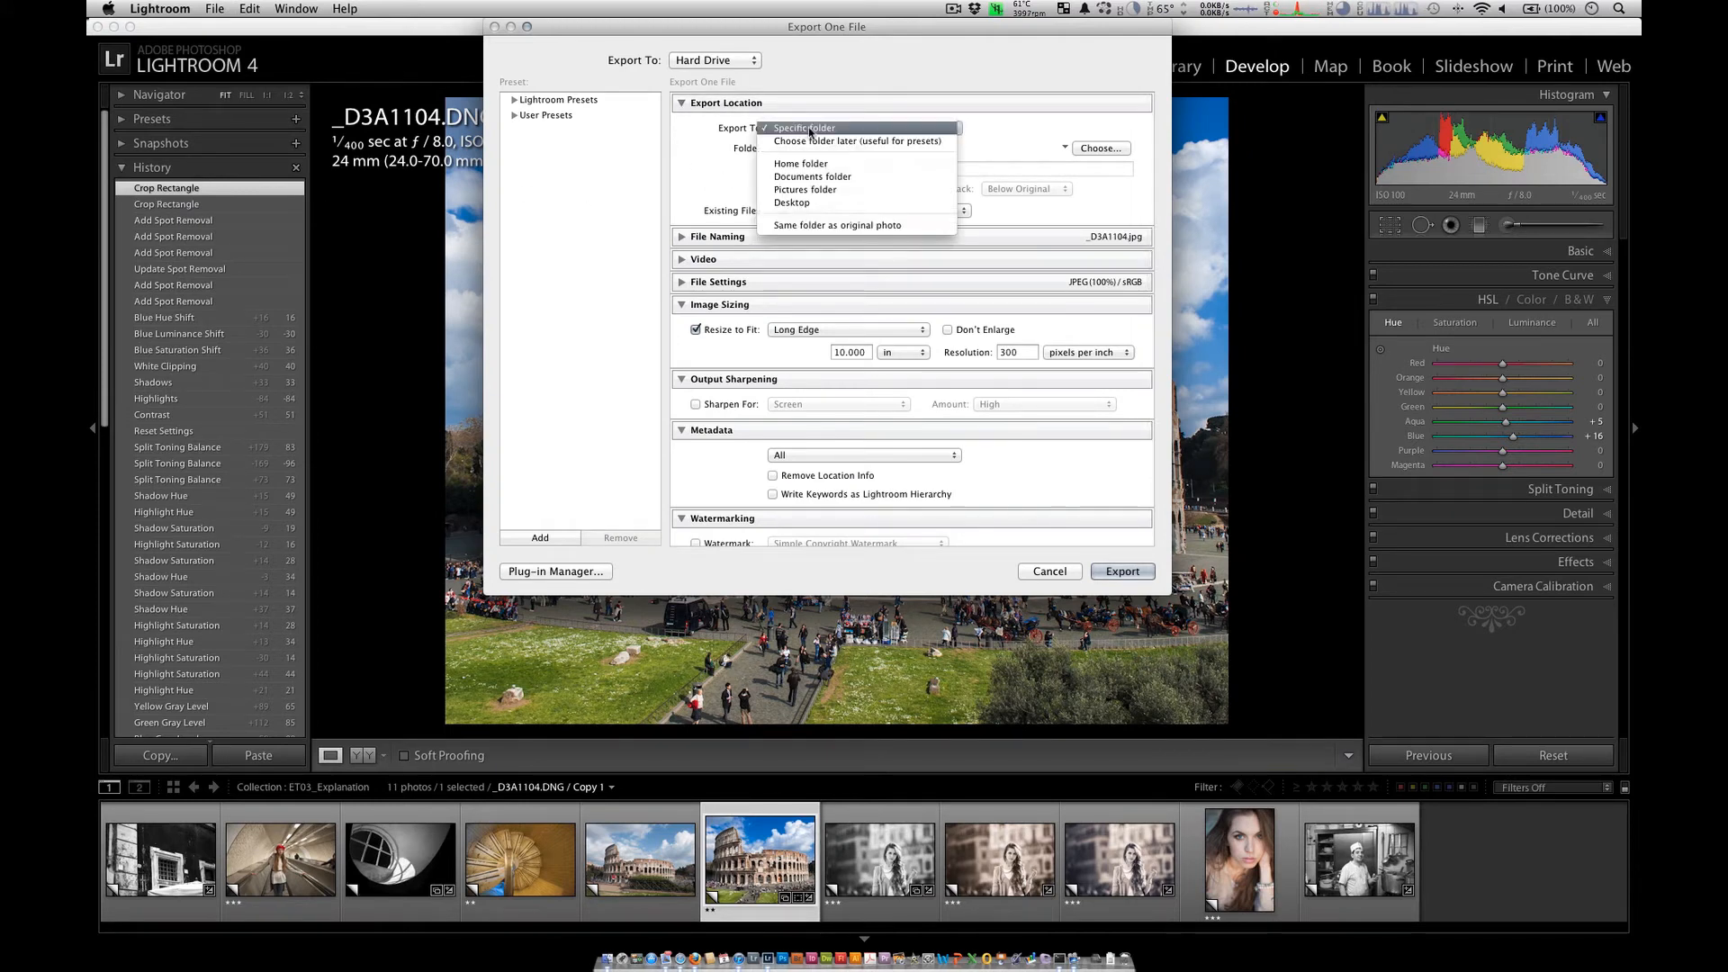
pyautogui.click(809, 132)
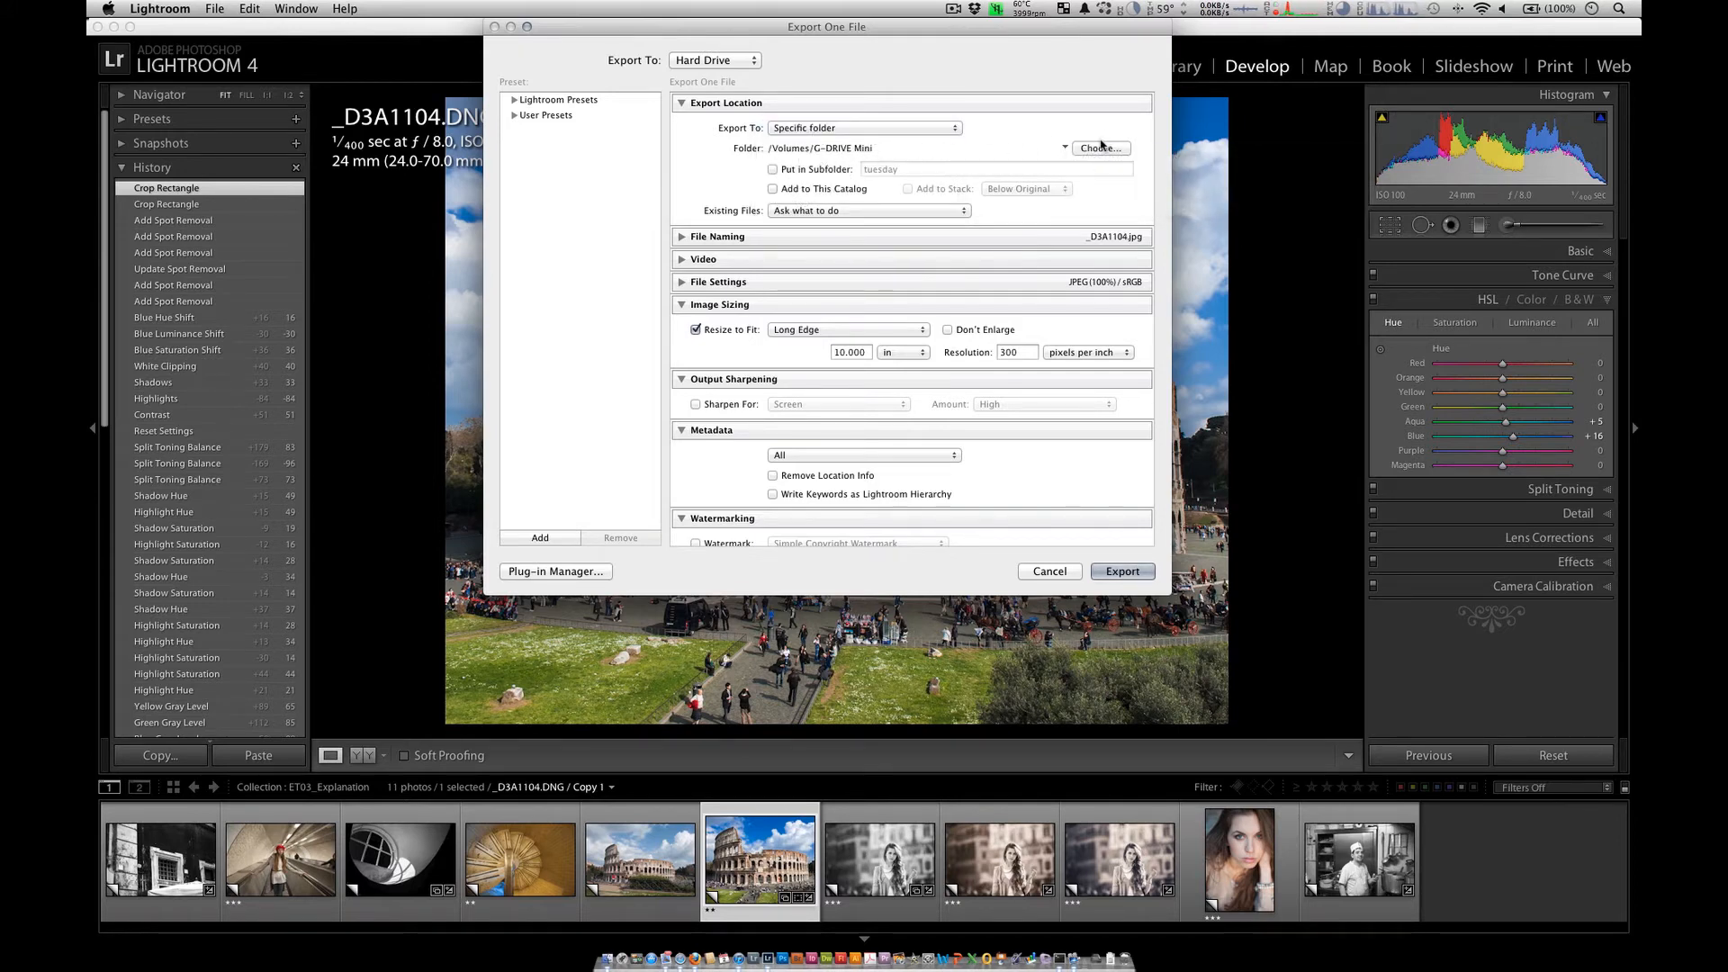
pyautogui.click(1098, 148)
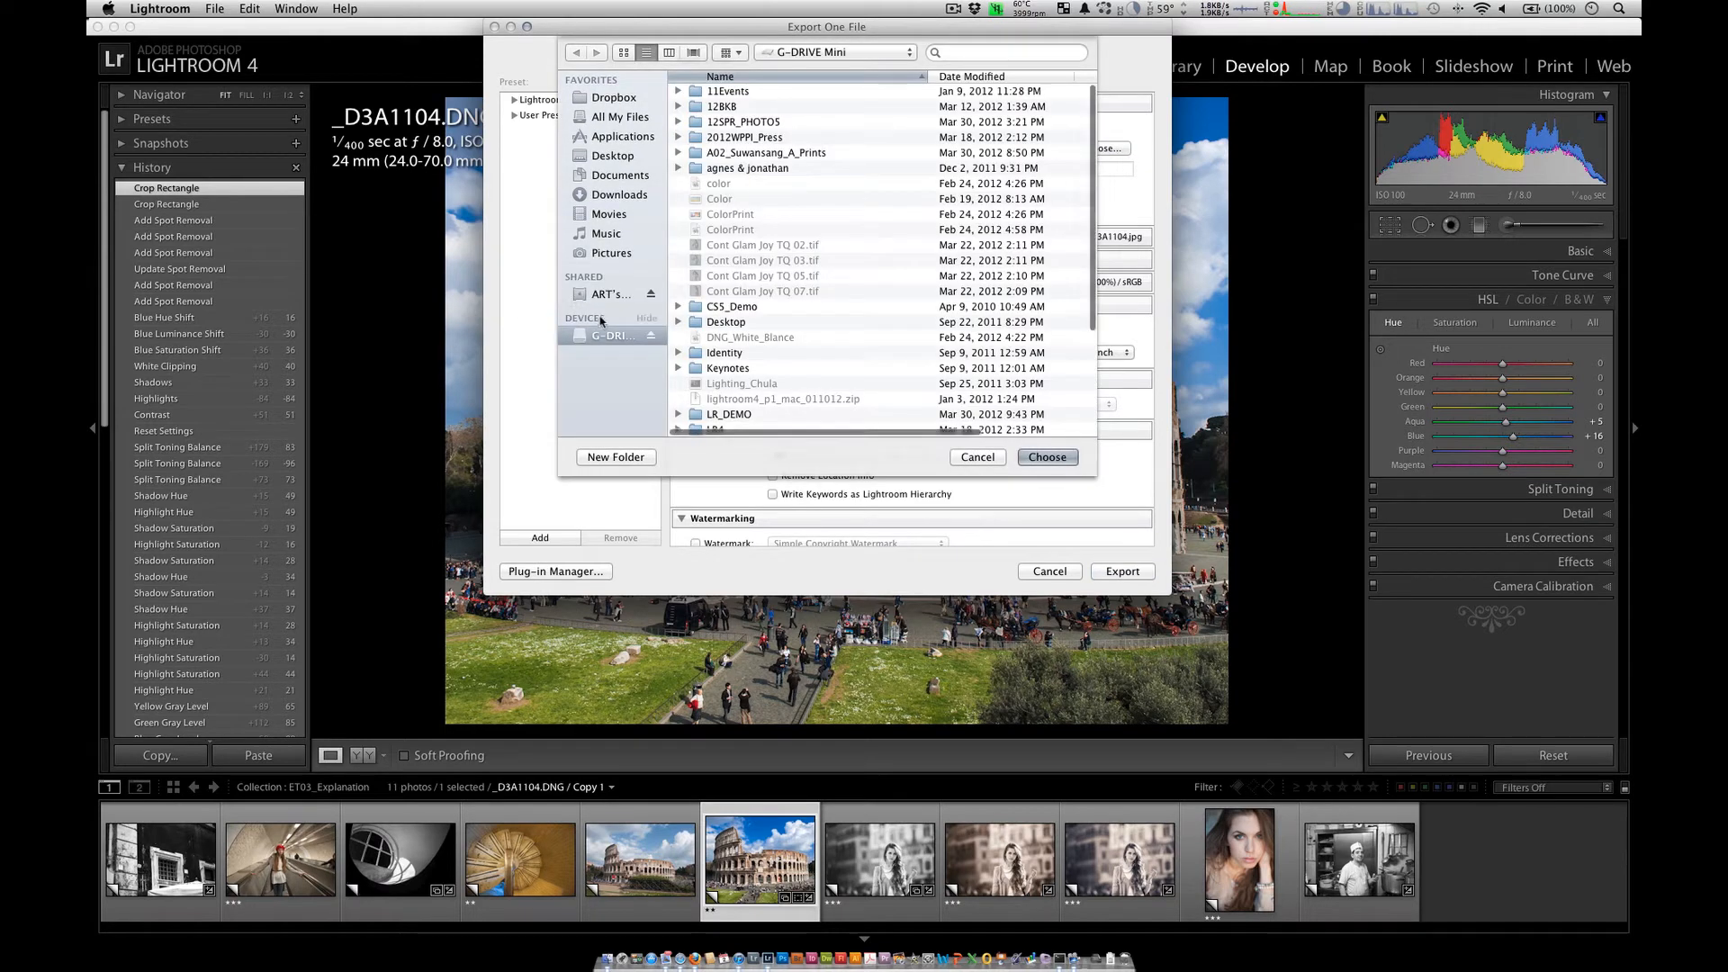
pyautogui.click(616, 458)
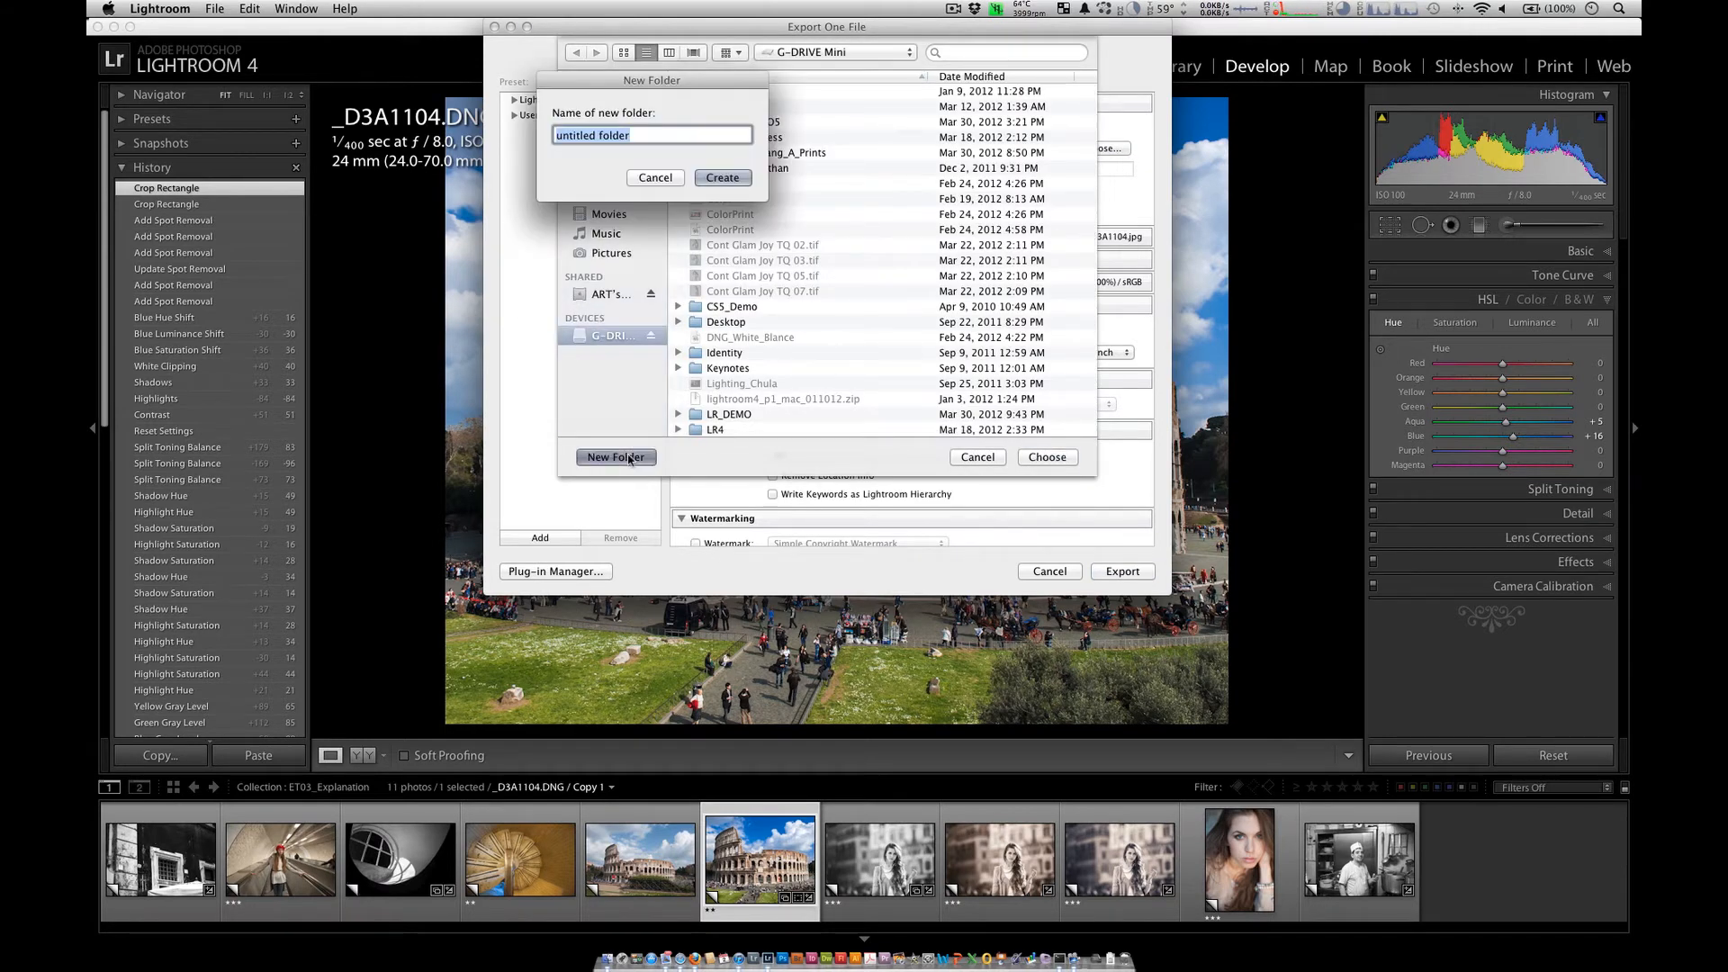
pyautogui.write('A02')
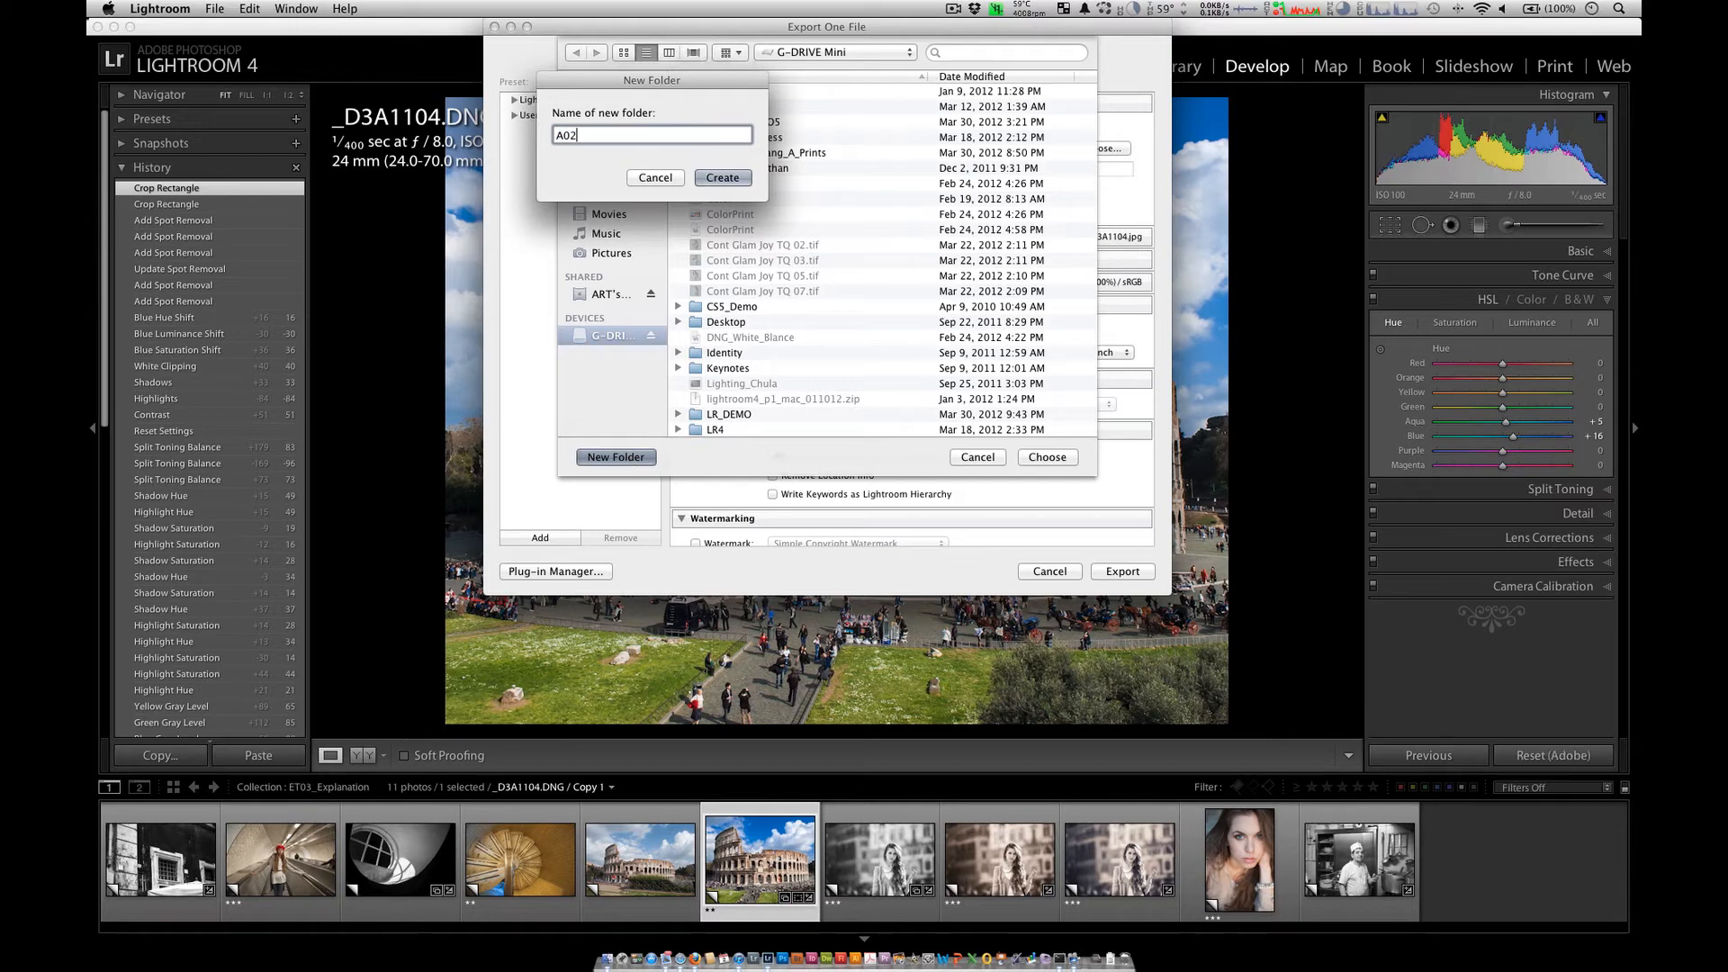
pyautogui.write('_Suwansang_A')
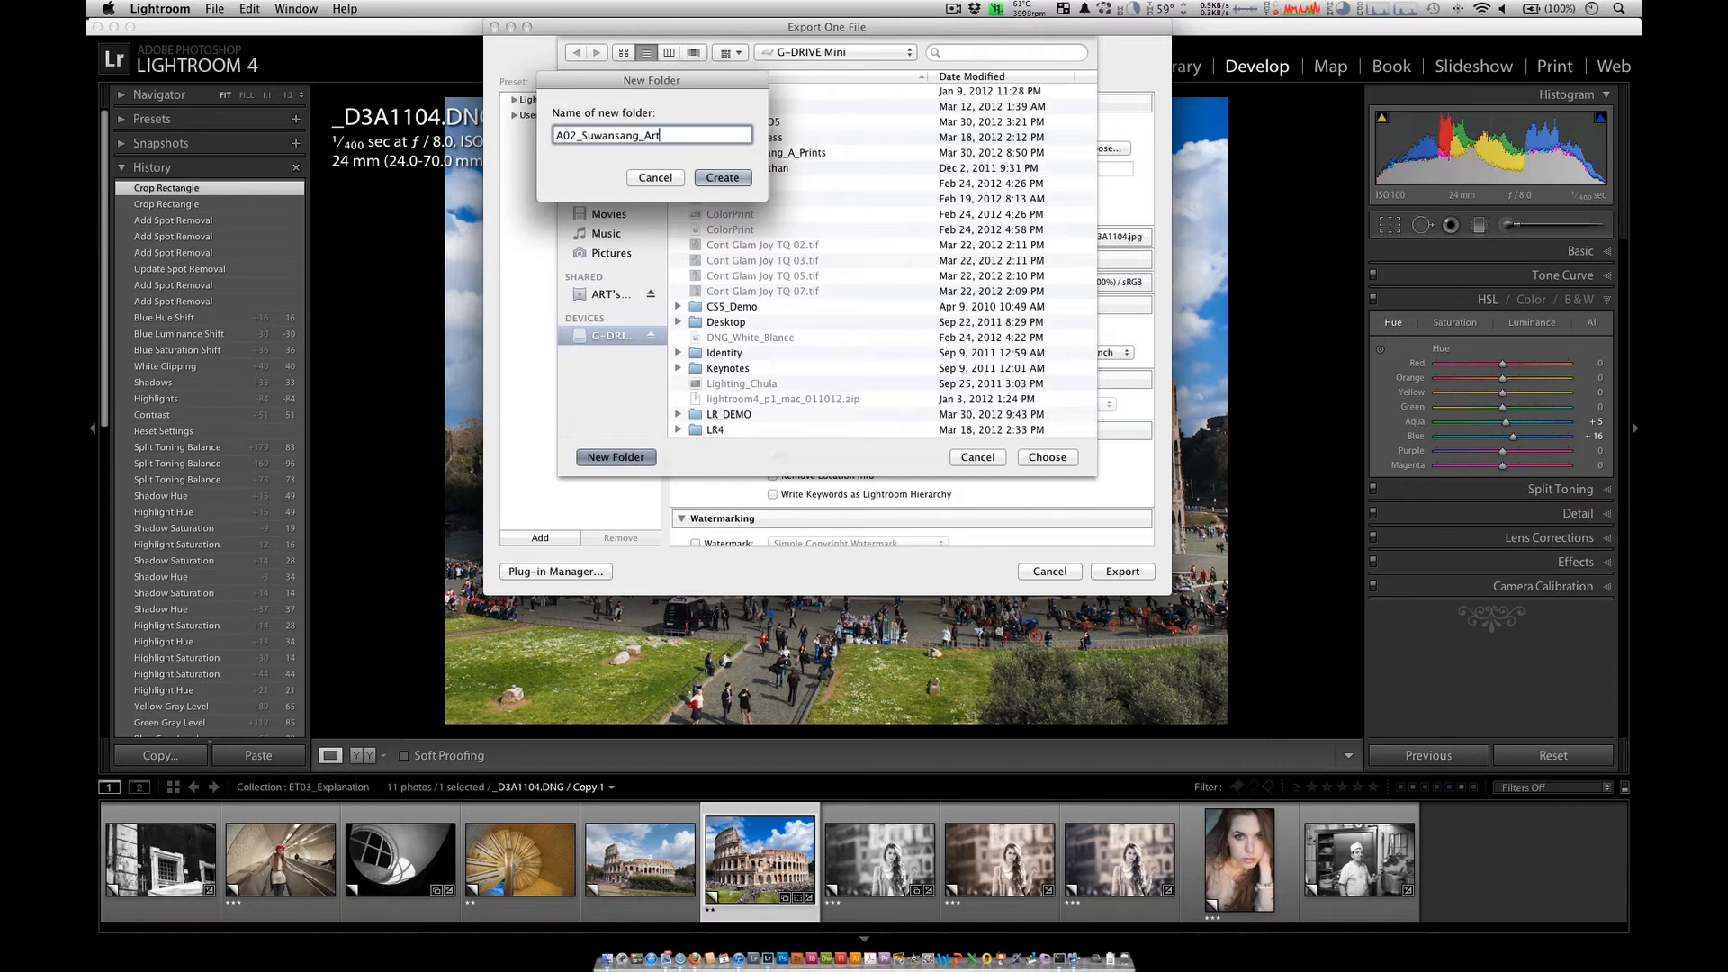
pyautogui.write('_Prints')
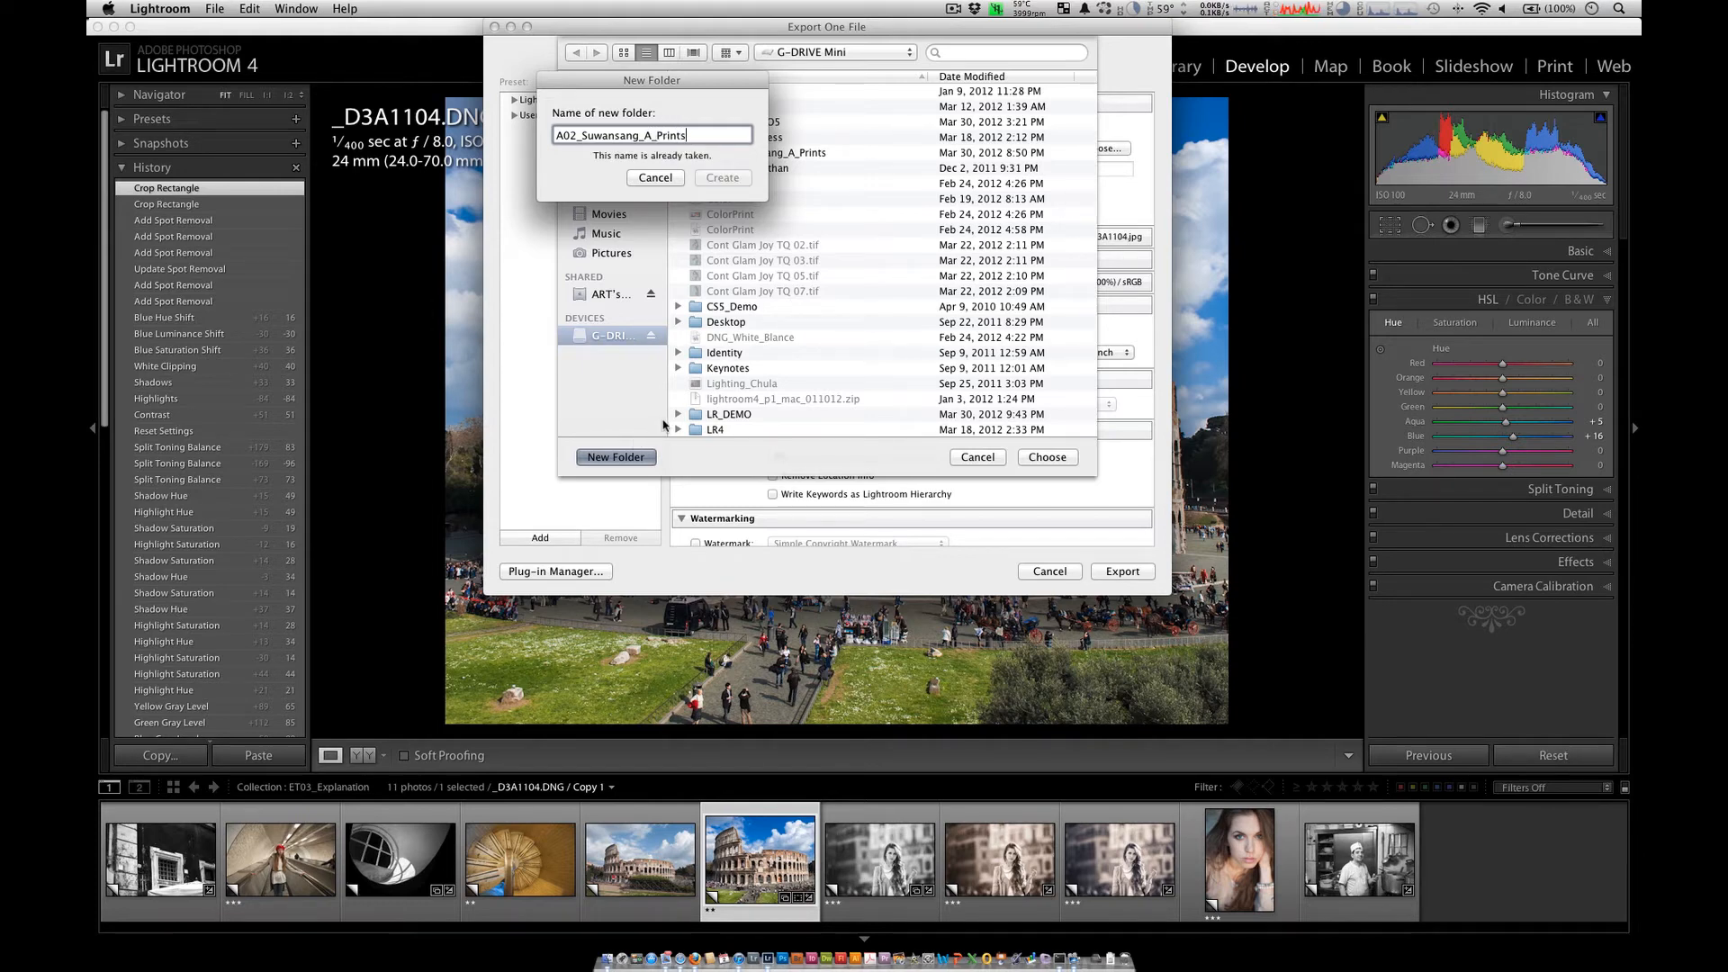
pyautogui.press('BackSpace')
pyautogui.click(666, 179)
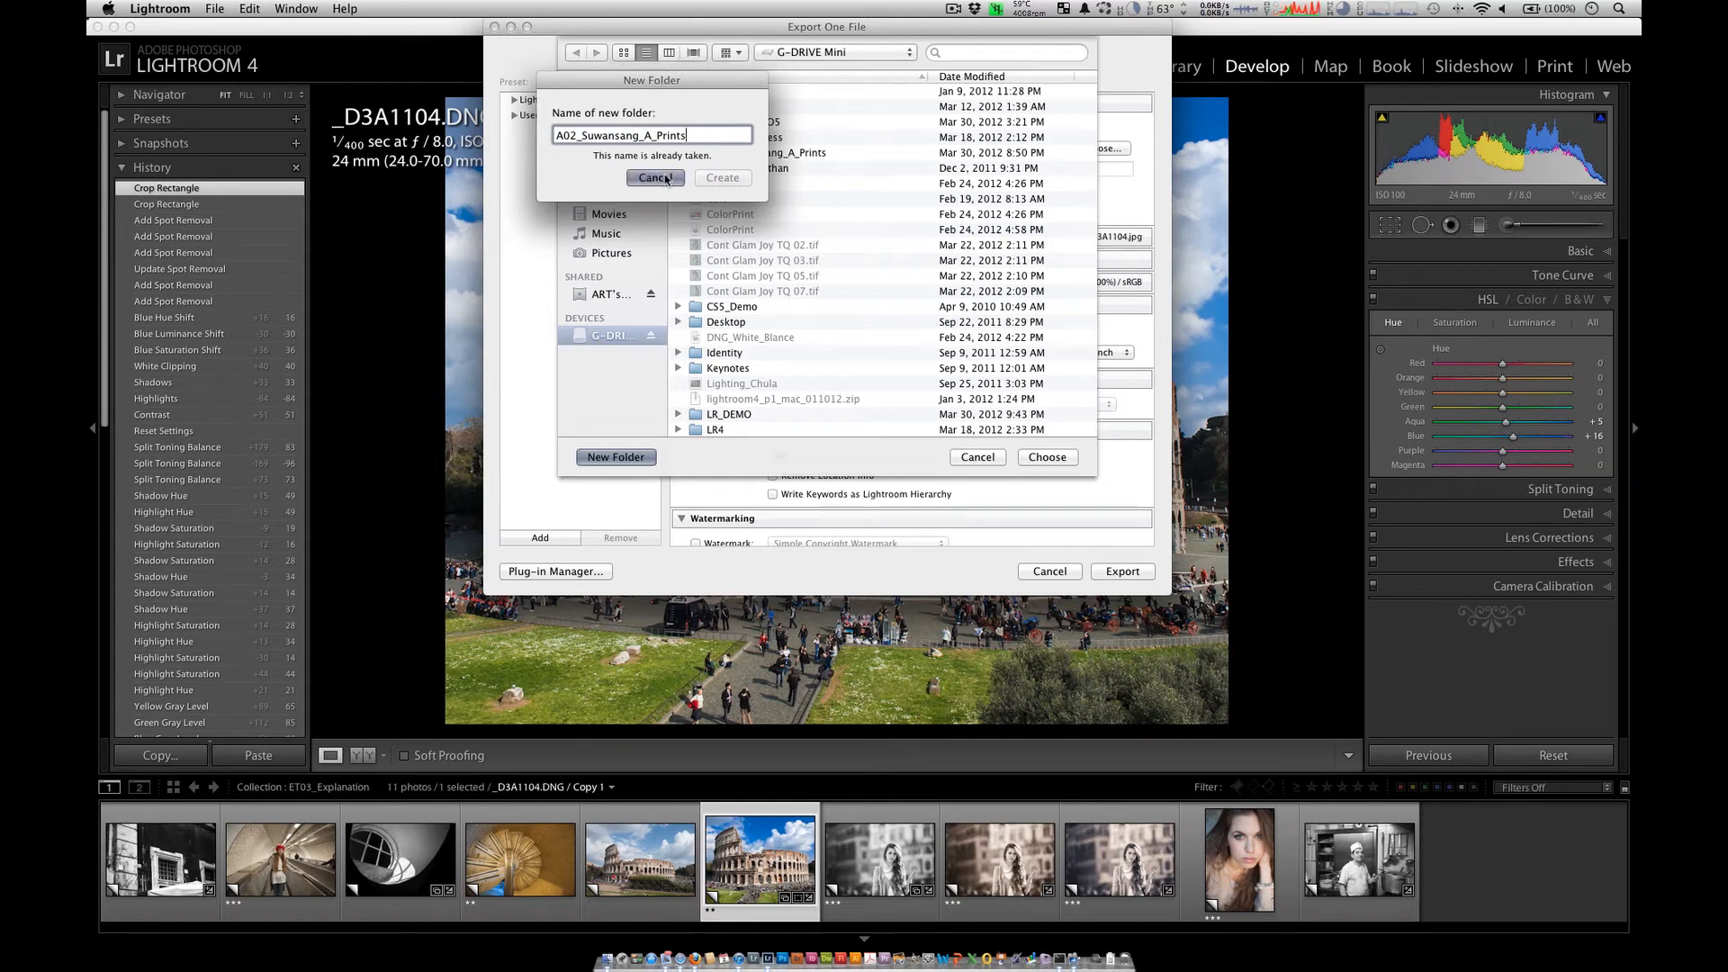
# Step: Choose the existing A02 prints folder on G-DRIVE Mini as the export destination
pyautogui.click(793, 153)
pyautogui.click(1044, 457)
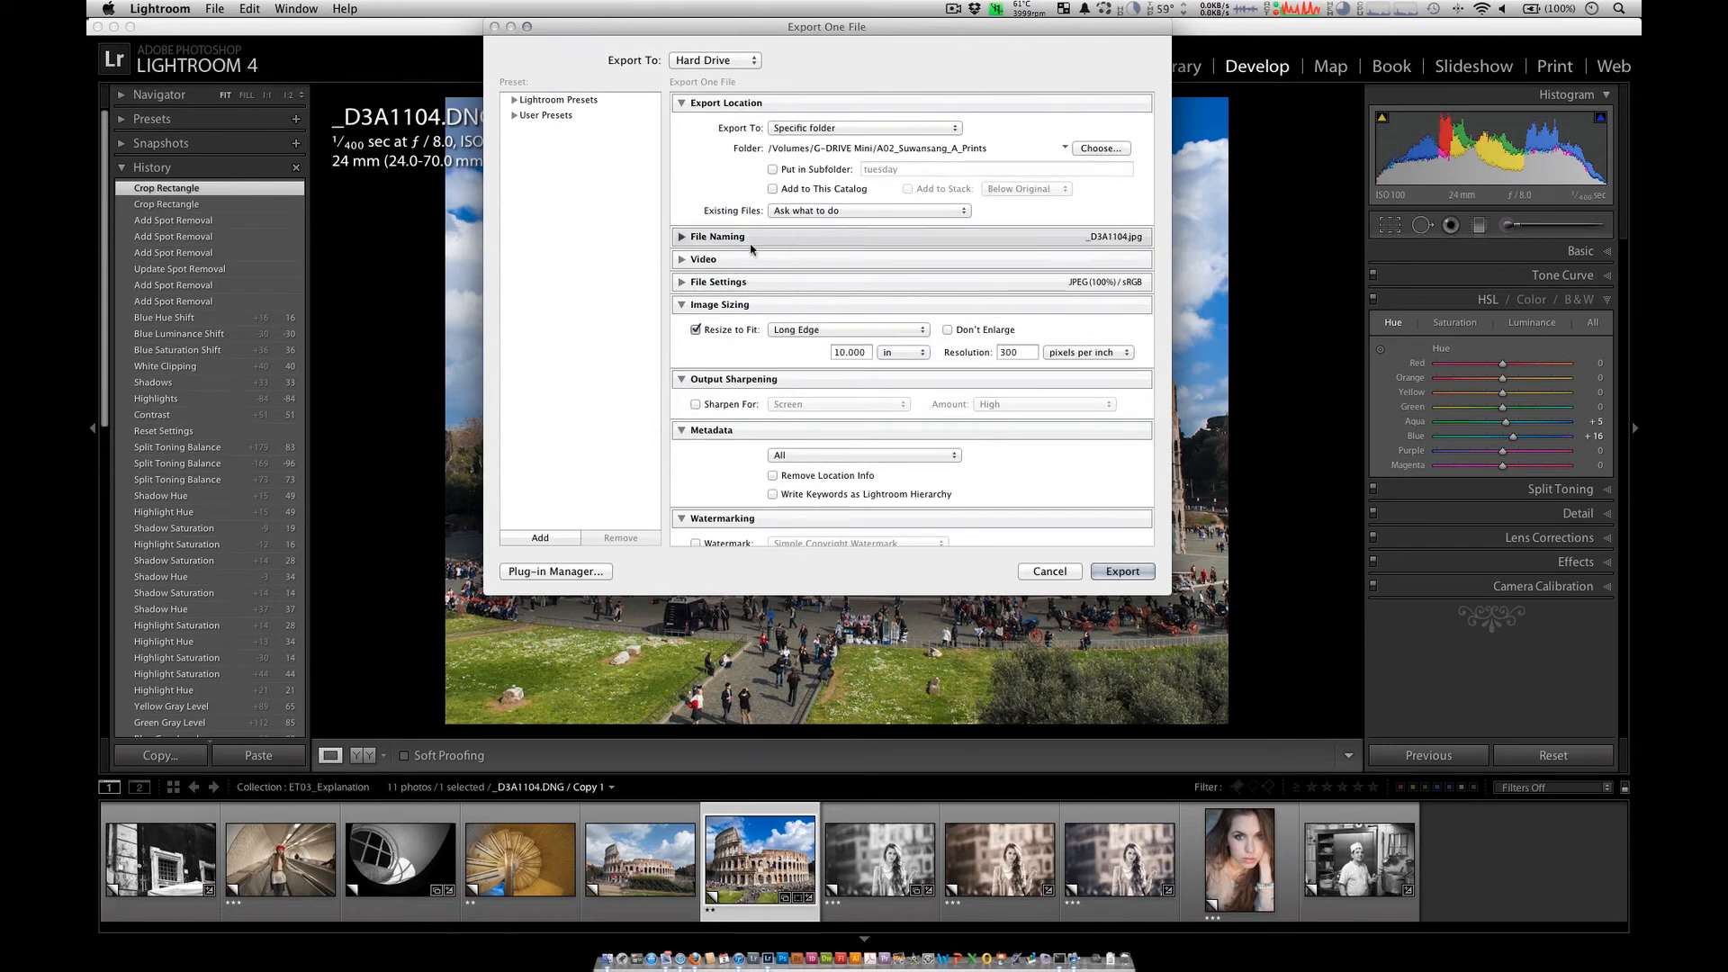
# Step: Enable renaming to a custom name made of A02, the photographer's surname and initial, and Costco, and expand the File Settings section
pyautogui.click(703, 237)
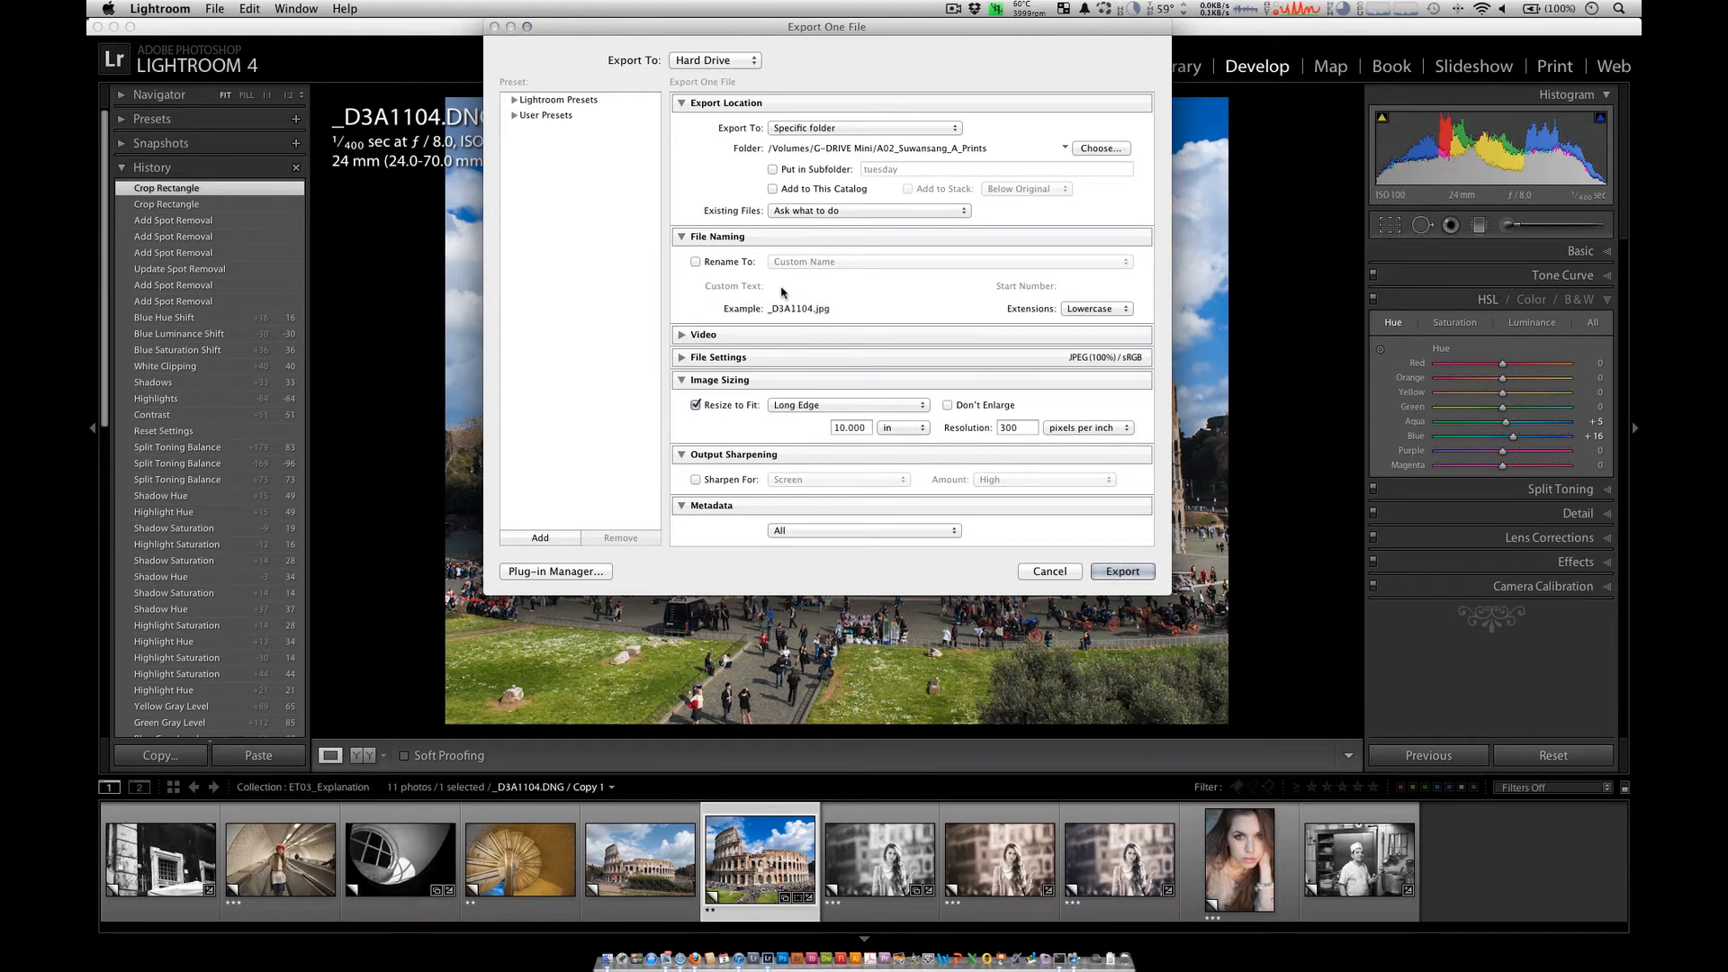
pyautogui.click(721, 262)
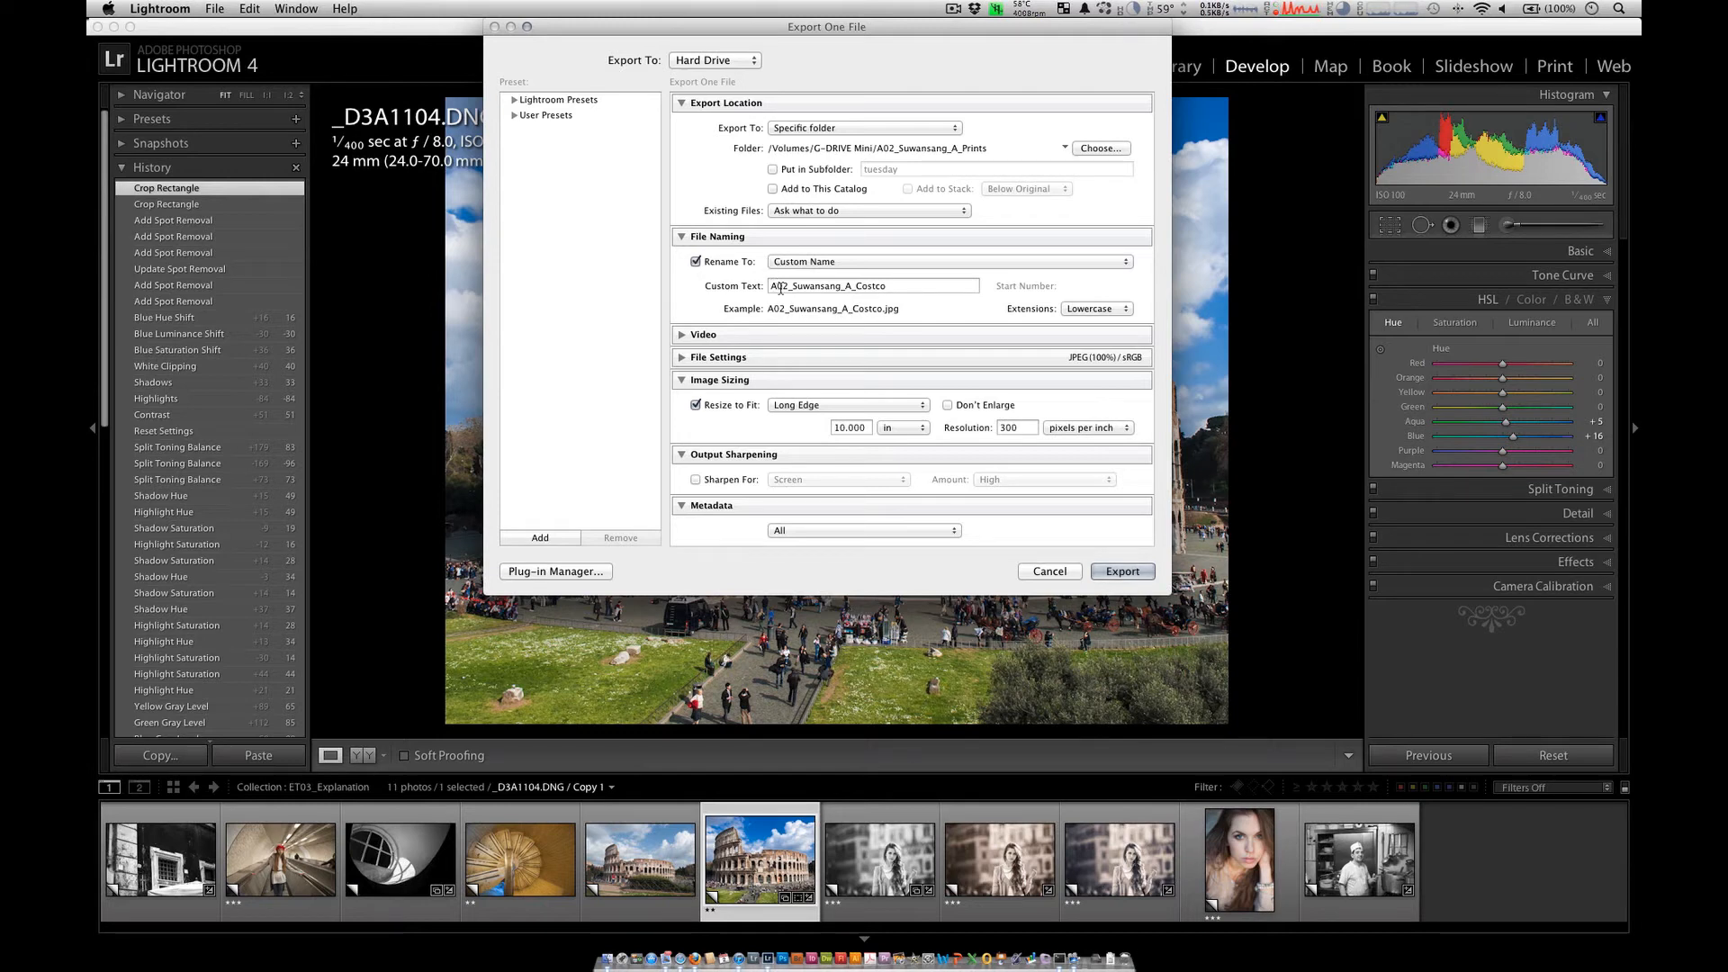
pyautogui.doubleClick(865, 287)
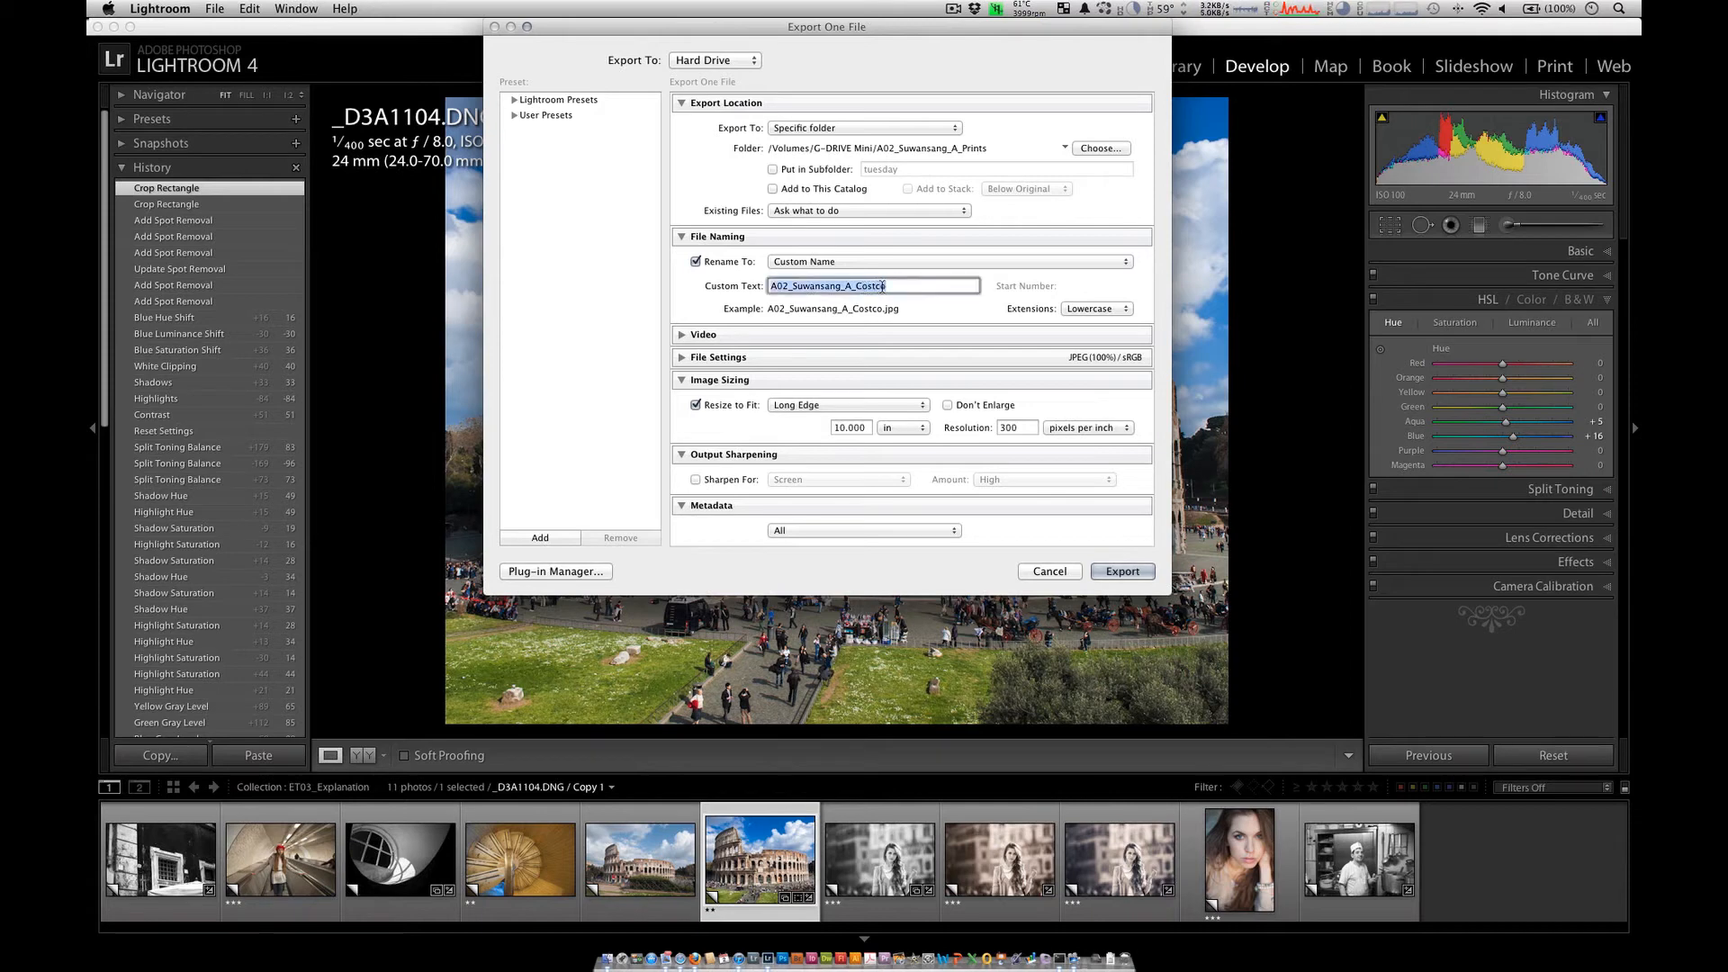
pyautogui.moveTo(886, 287); pyautogui.dragTo(856, 288)
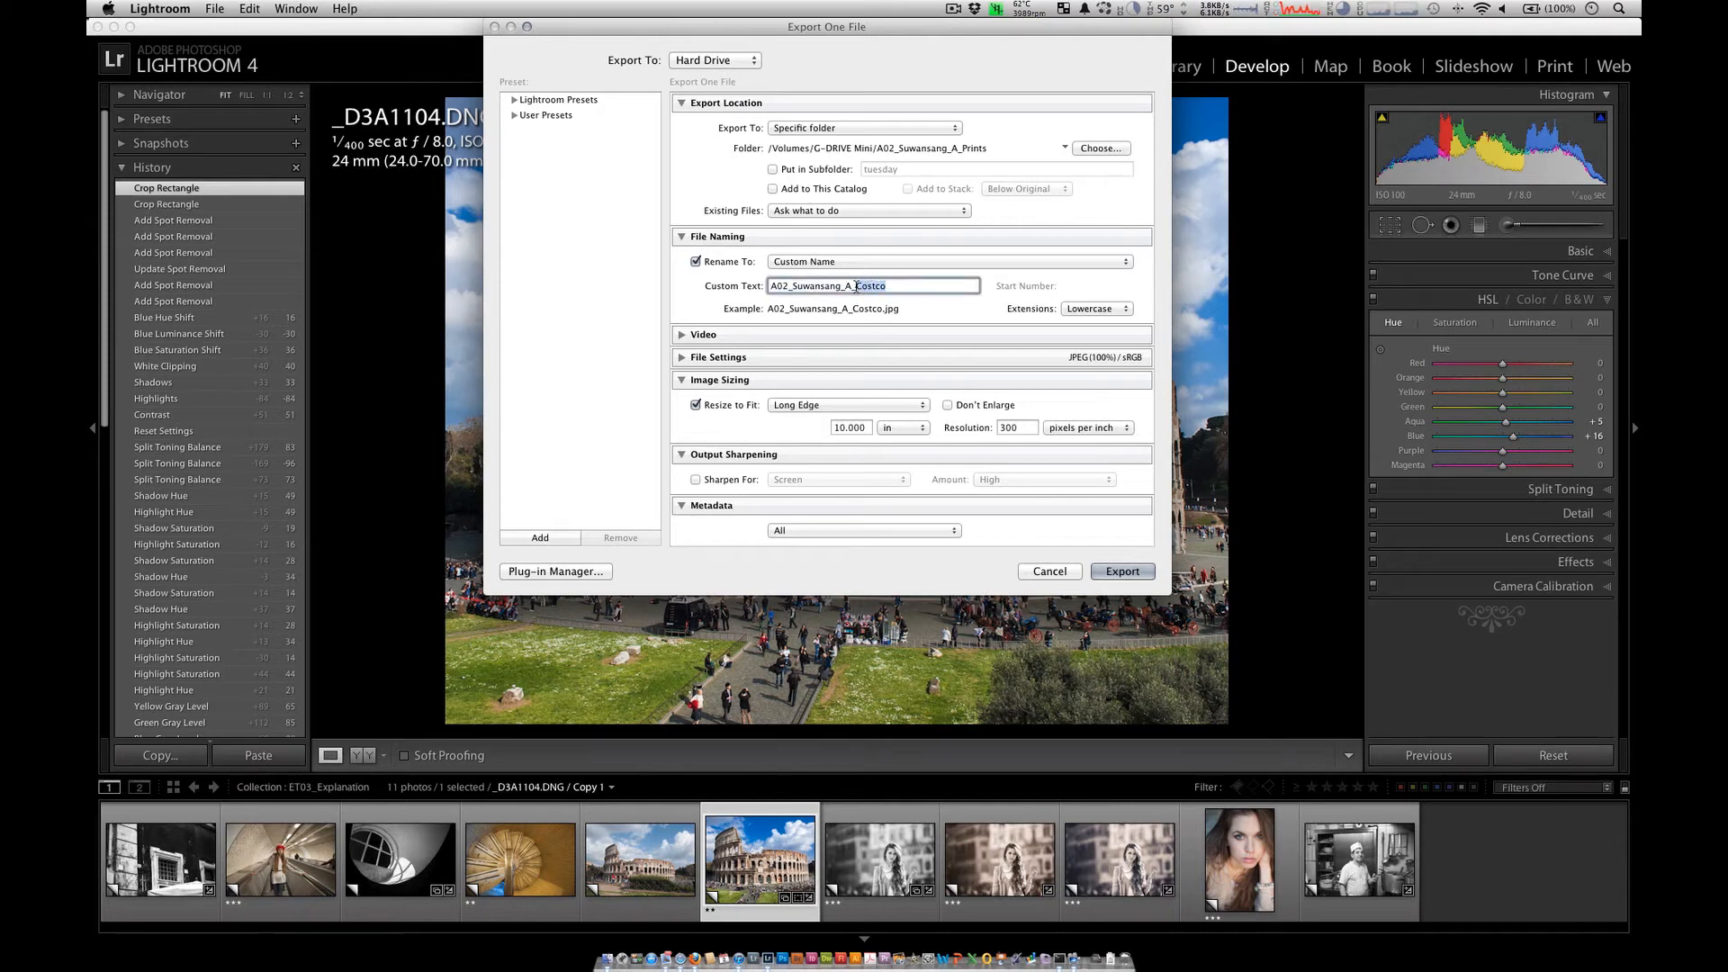
pyautogui.write('Icon')
pyautogui.press('BackSpace')
pyautogui.press('BackSpace')
pyautogui.press('BackSpace')
pyautogui.write('Con')
pyautogui.write('tco')
pyautogui.click(687, 360)
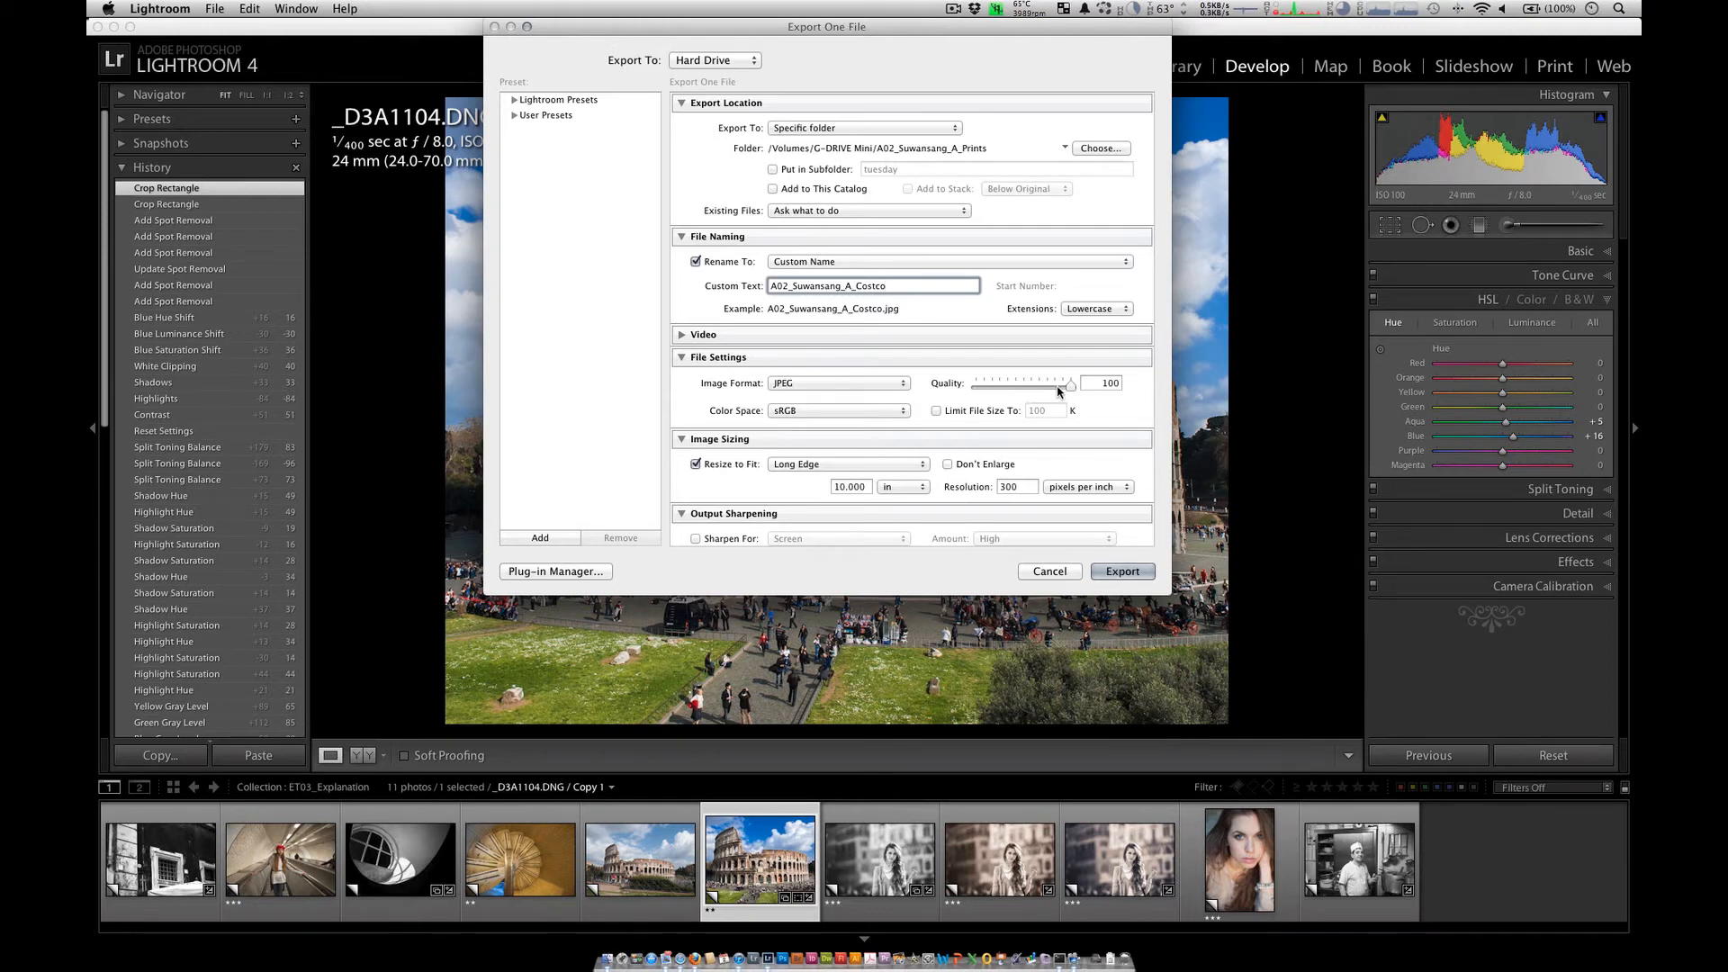
# Step: Try TIFF as the image format, look through its color space and compression choices, and return to JPEG
pyautogui.click(902, 387)
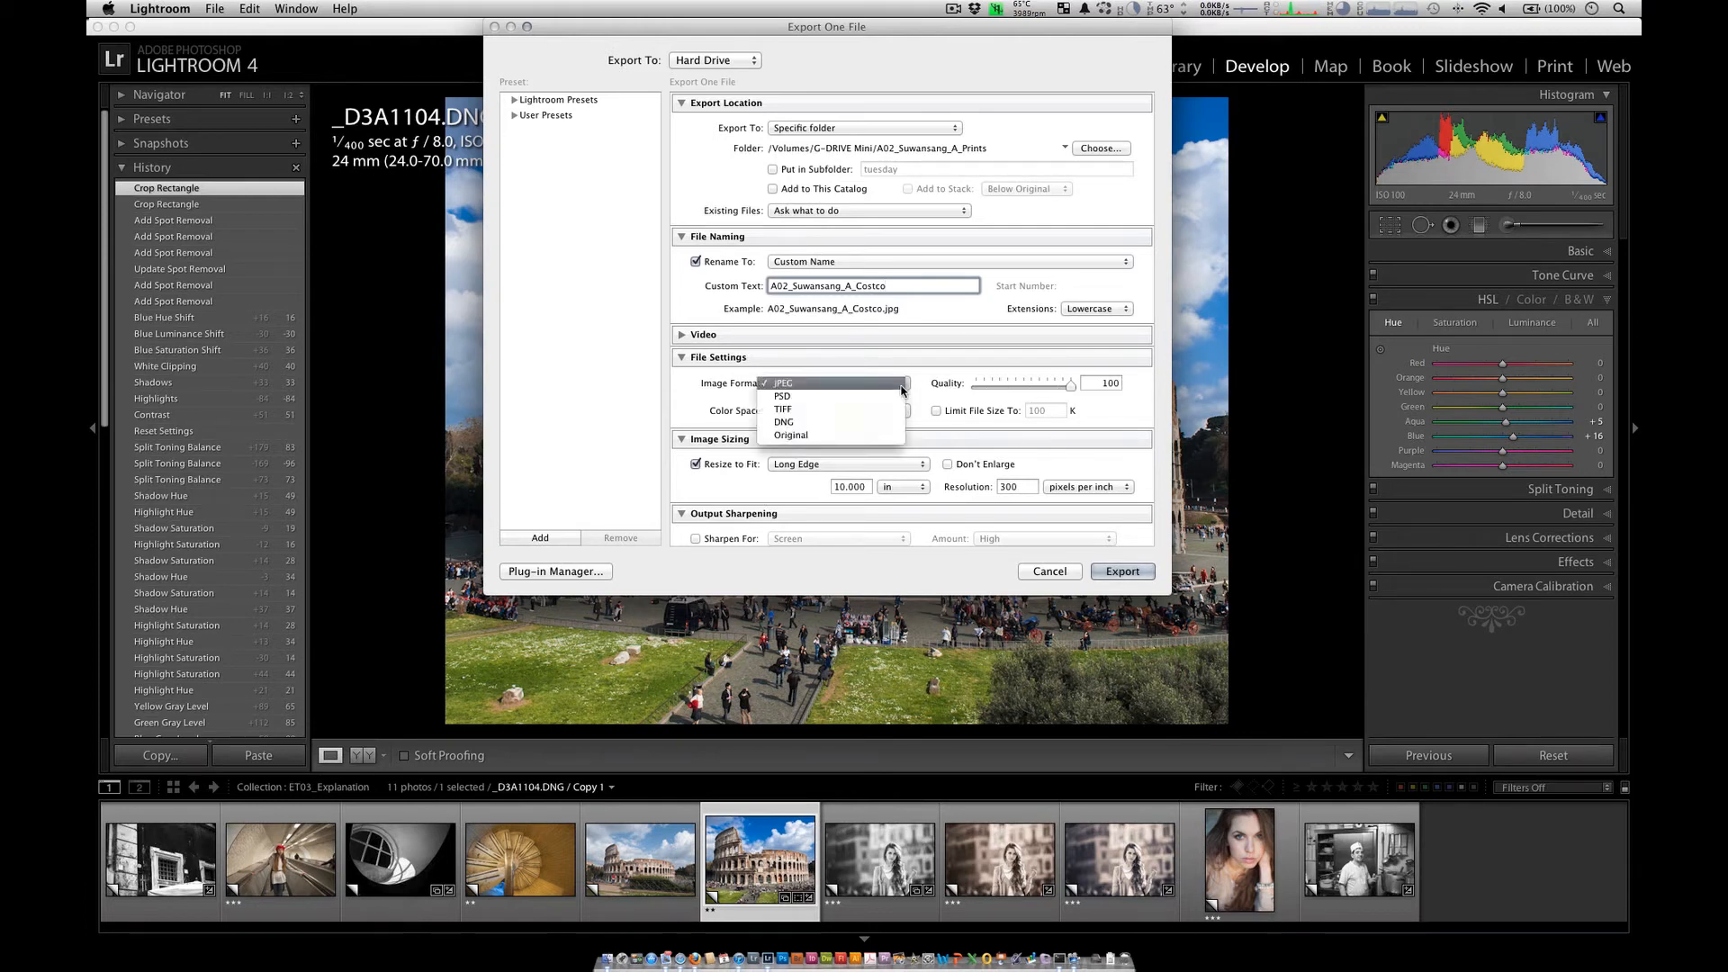
pyautogui.click(891, 411)
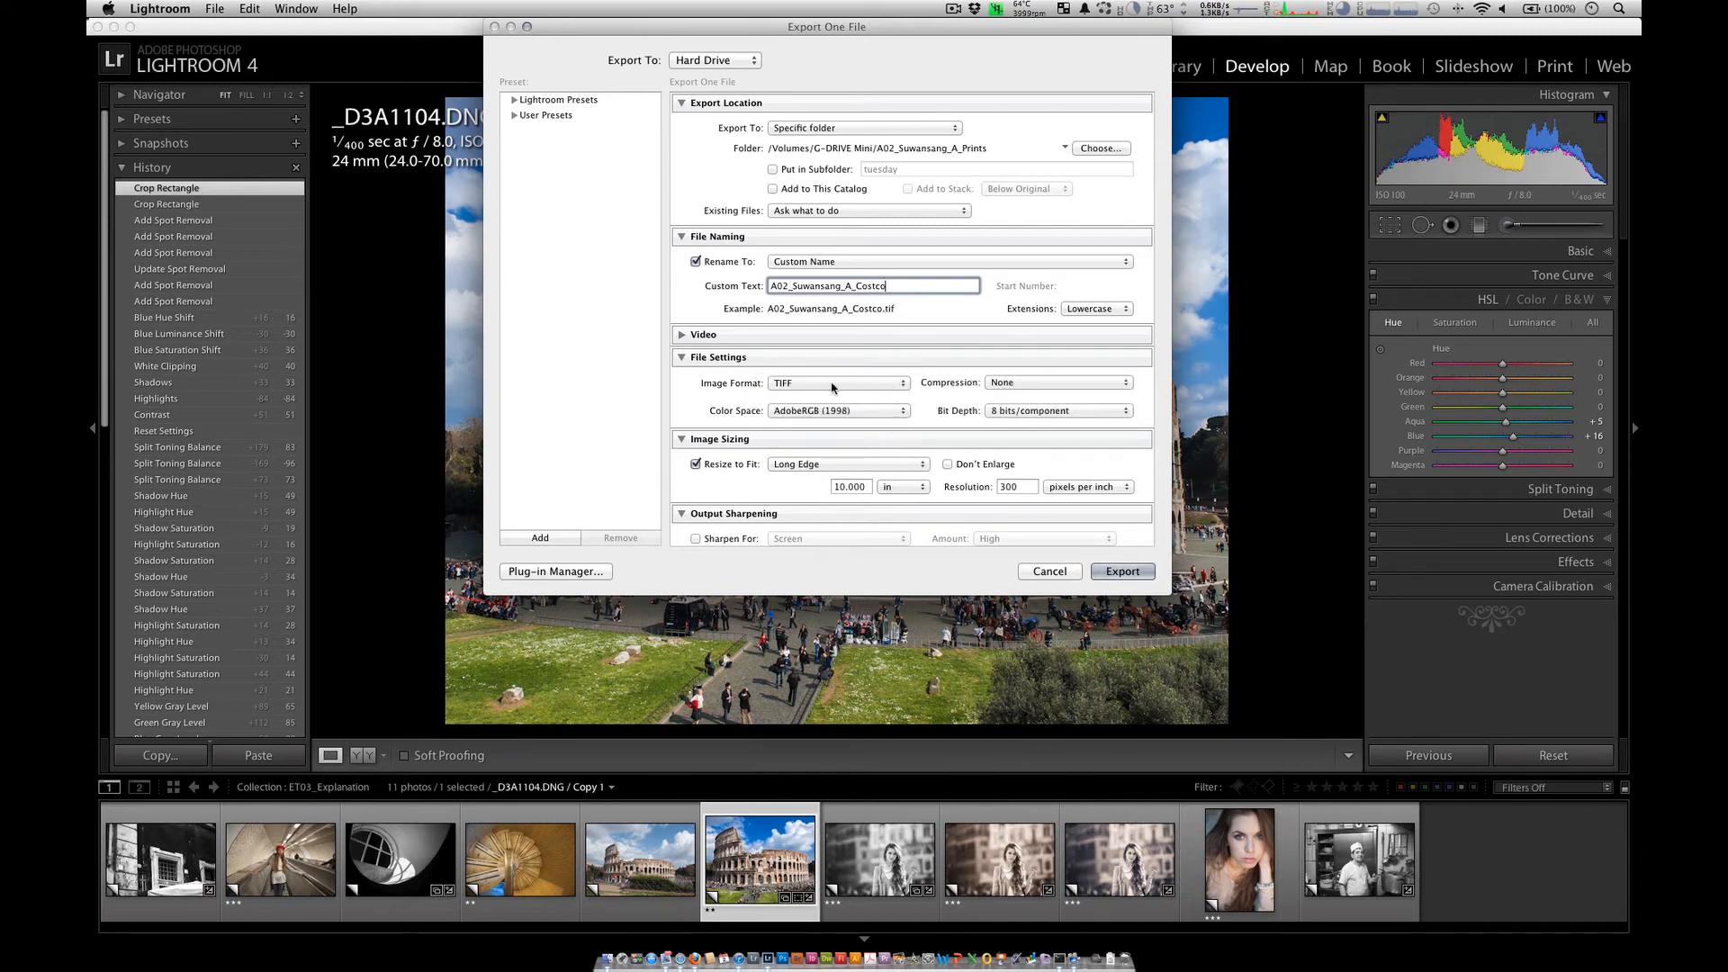
pyautogui.click(807, 413)
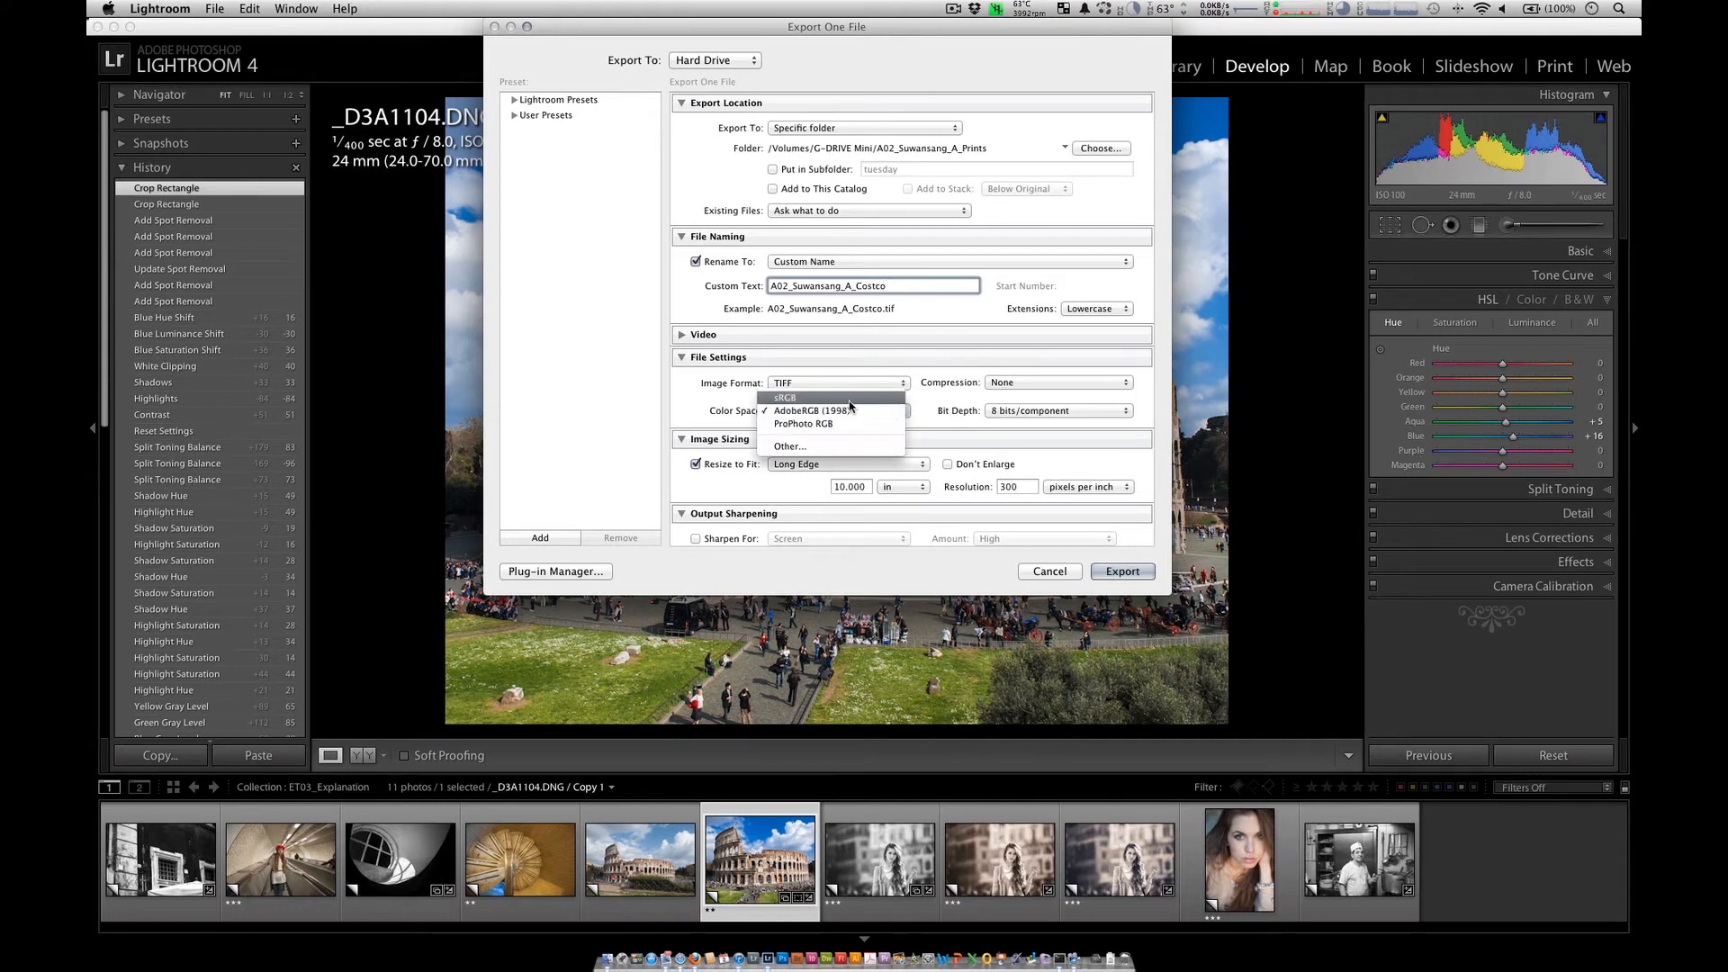
pyautogui.click(928, 413)
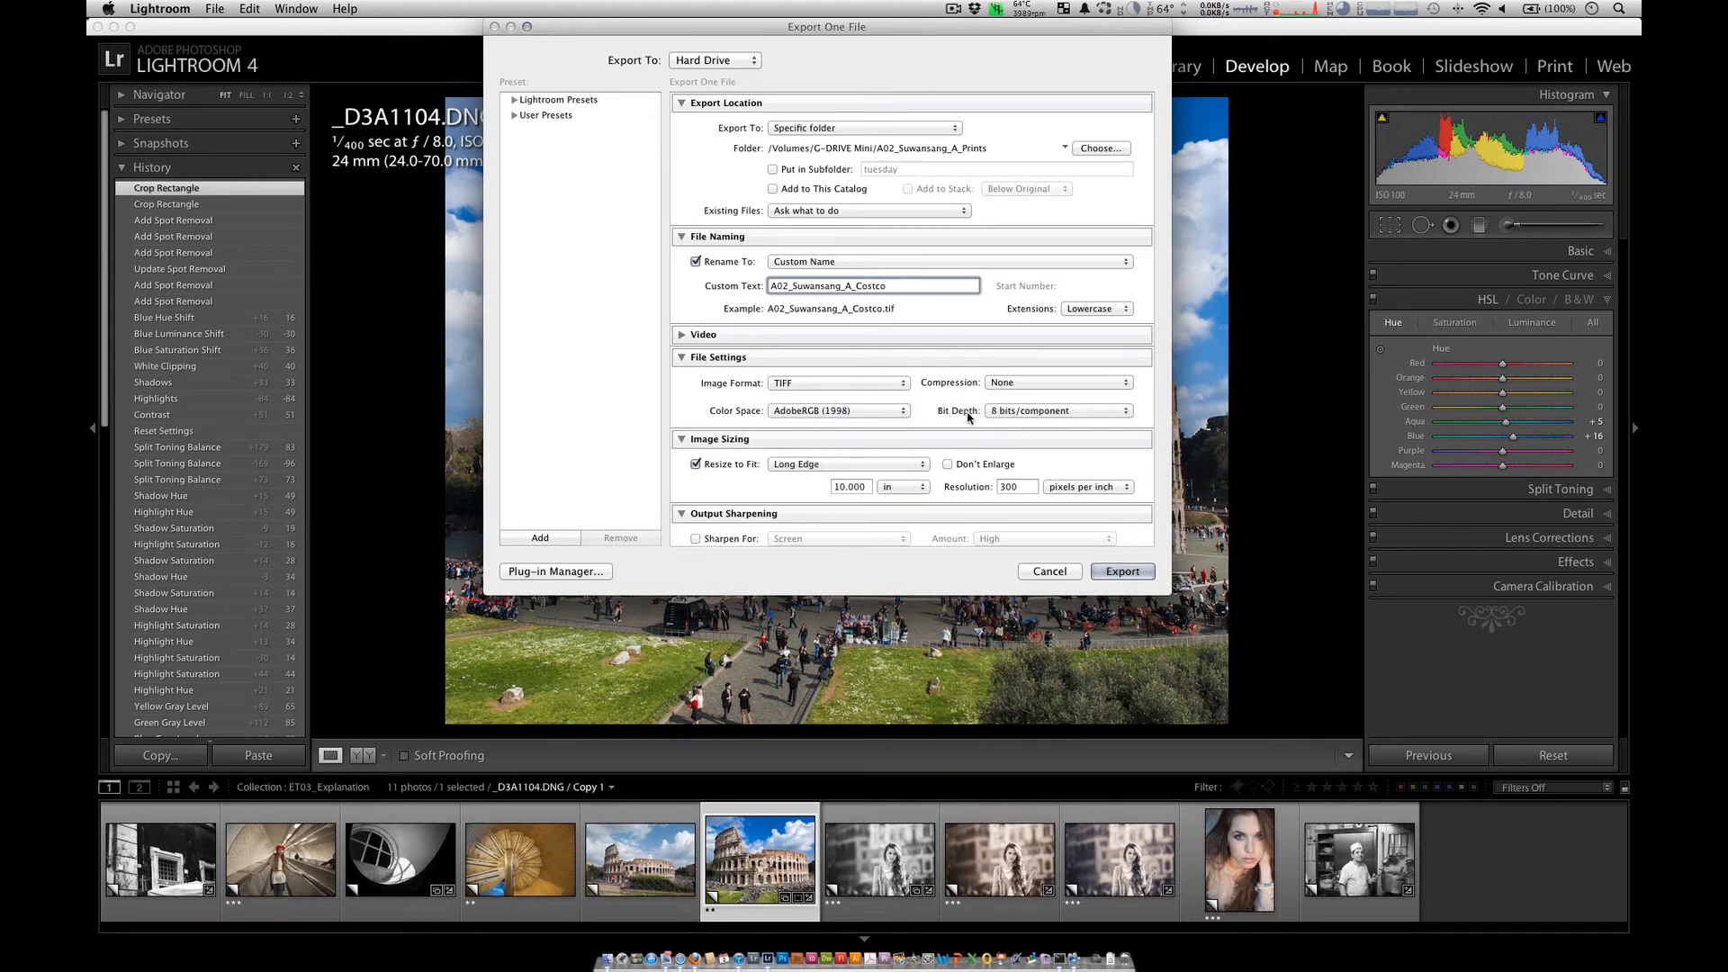
pyautogui.click(992, 383)
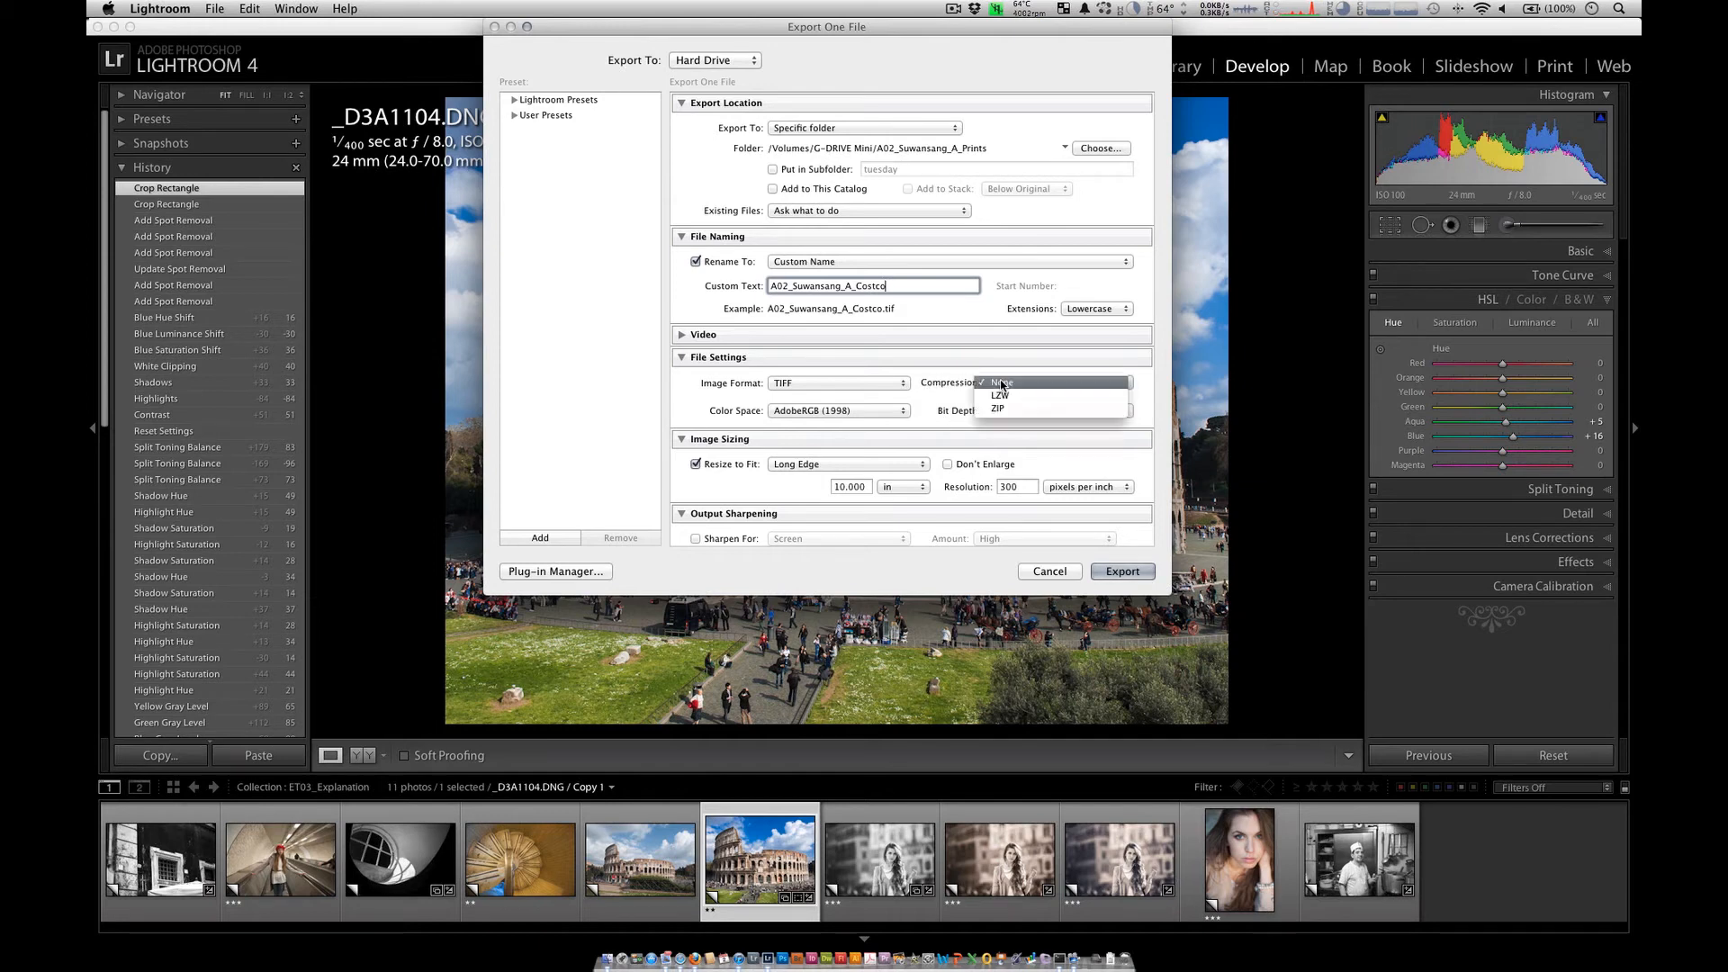
pyautogui.click(1008, 383)
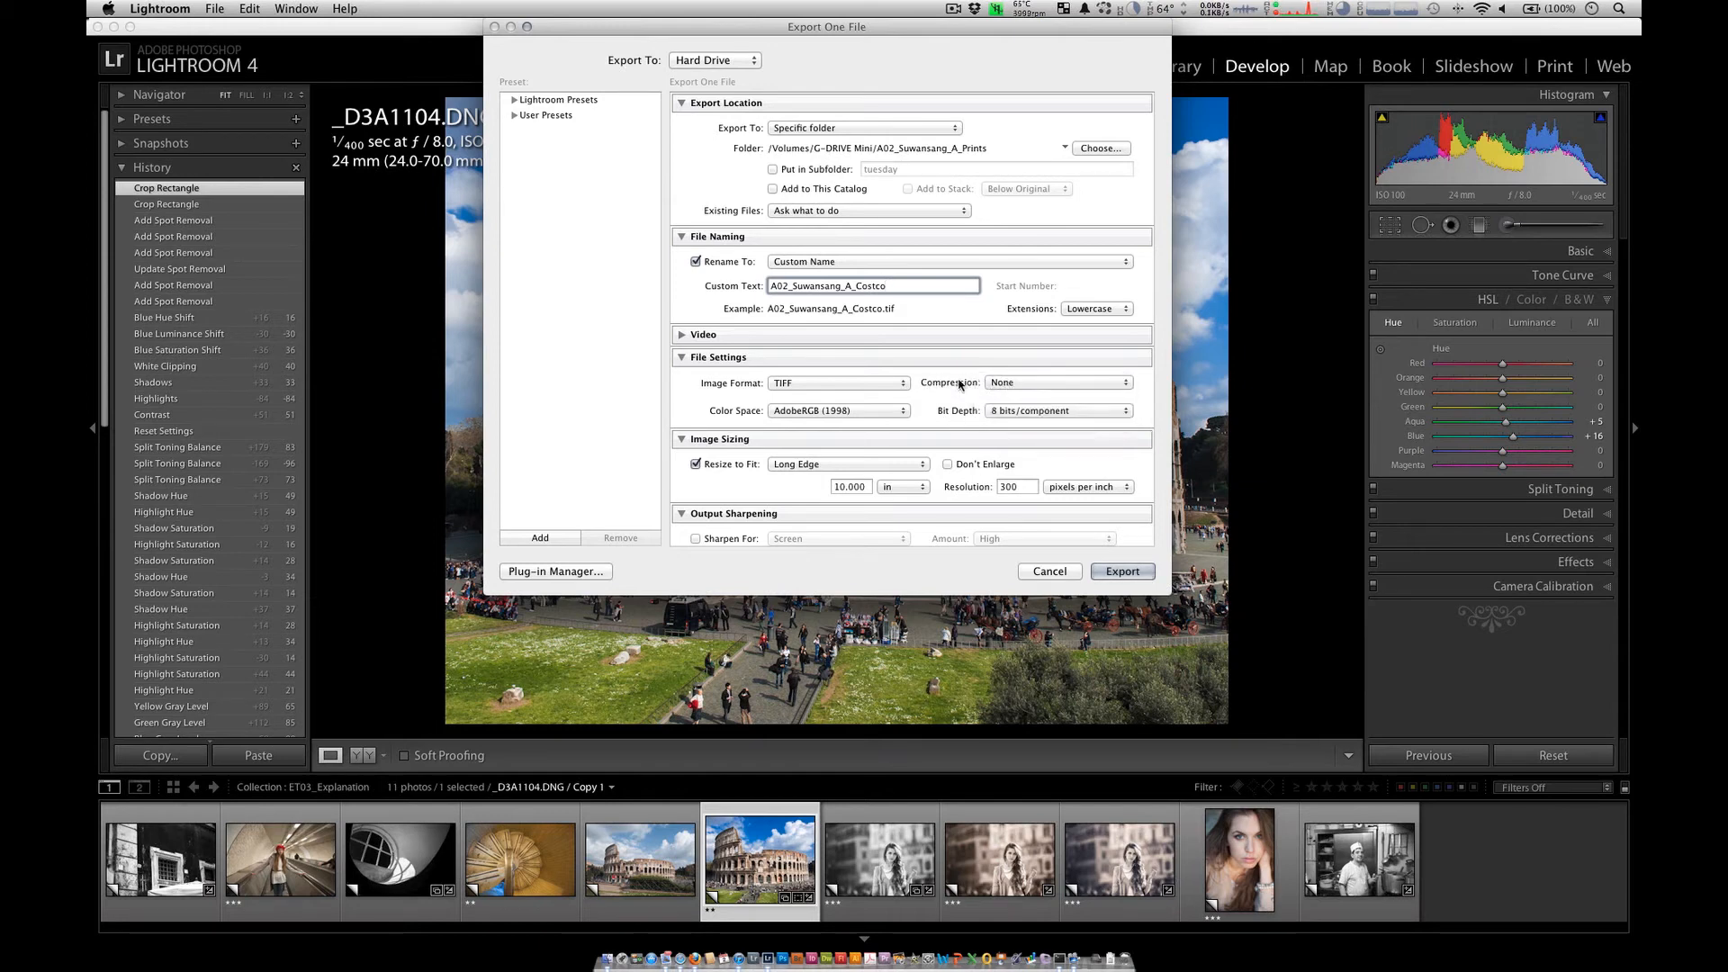
pyautogui.click(904, 384)
pyautogui.click(886, 360)
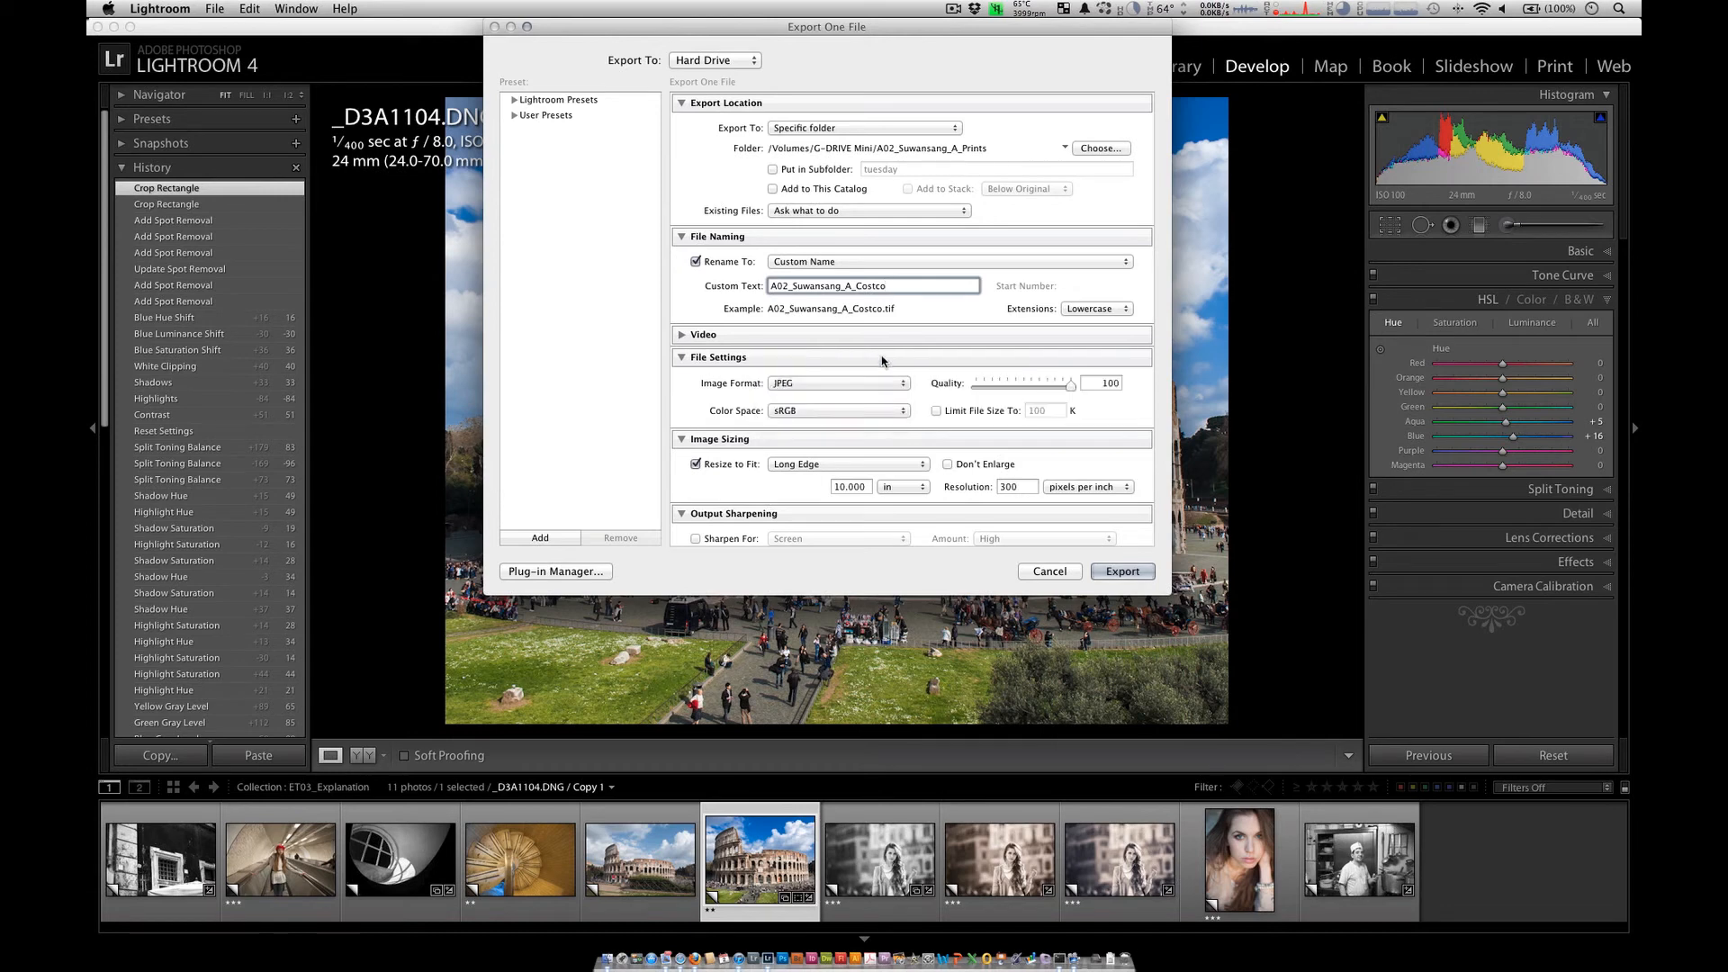
# Step: Add the Costco-CA-Fountain Valley-Gls profile to the color space choices and use it for the JPEG export
pyautogui.click(789, 416)
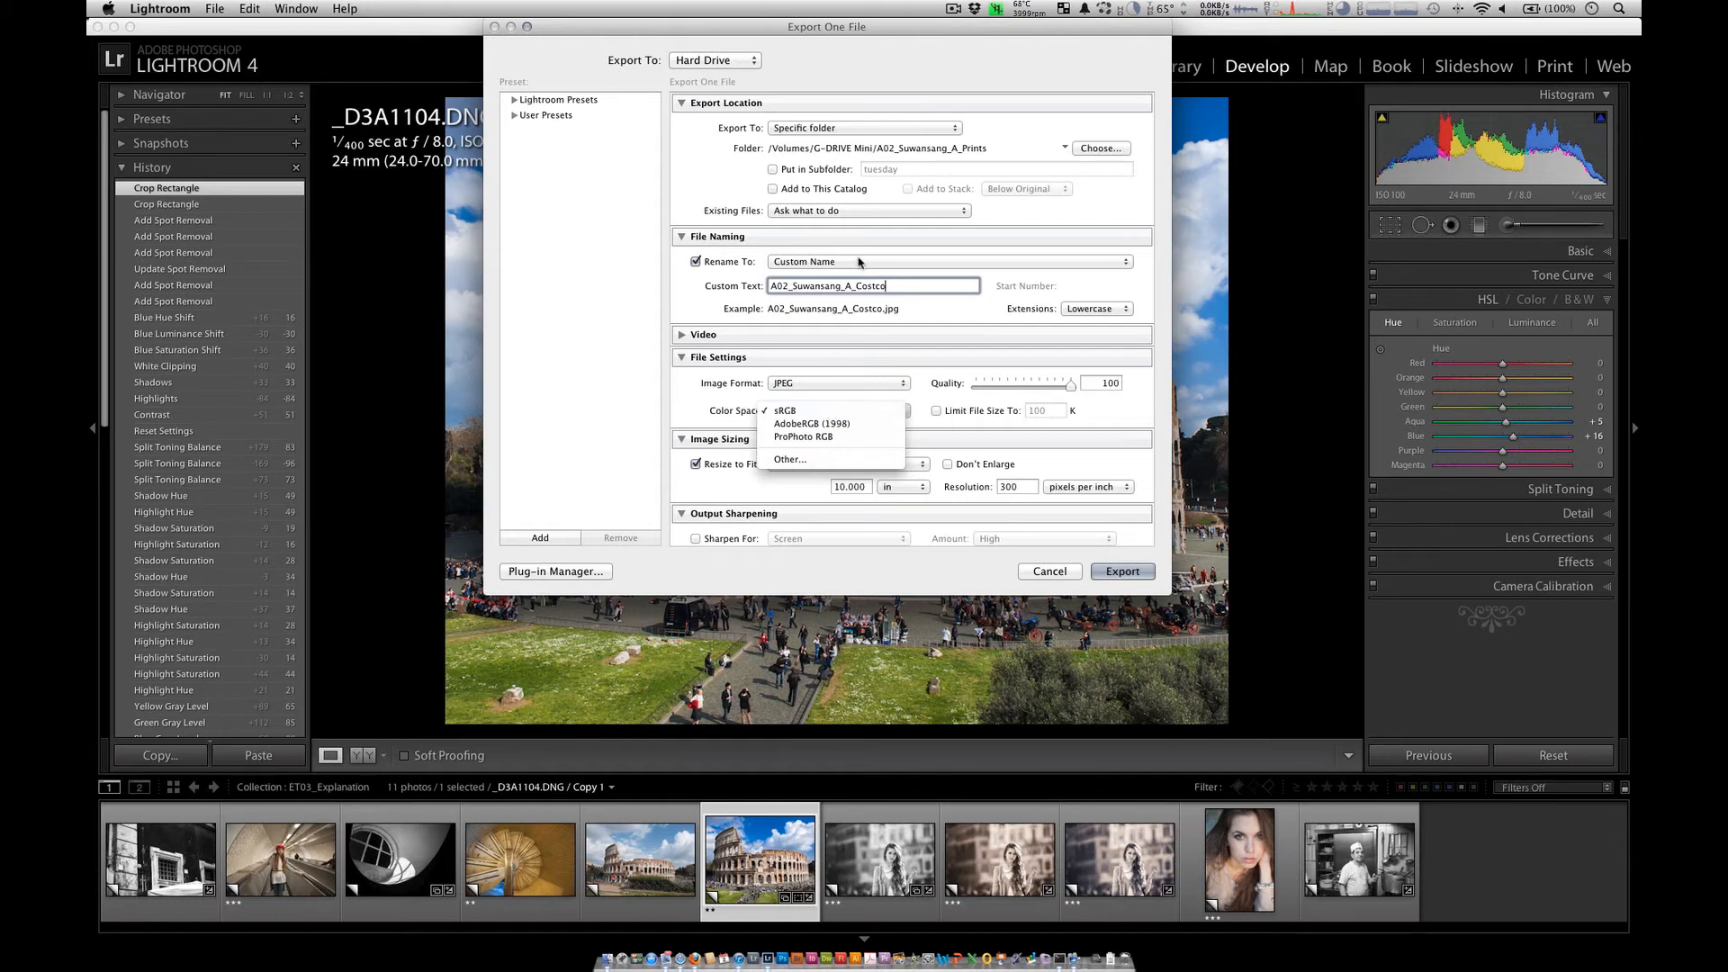
pyautogui.click(875, 68)
pyautogui.moveTo(857, 30); pyautogui.dragTo(891, 123)
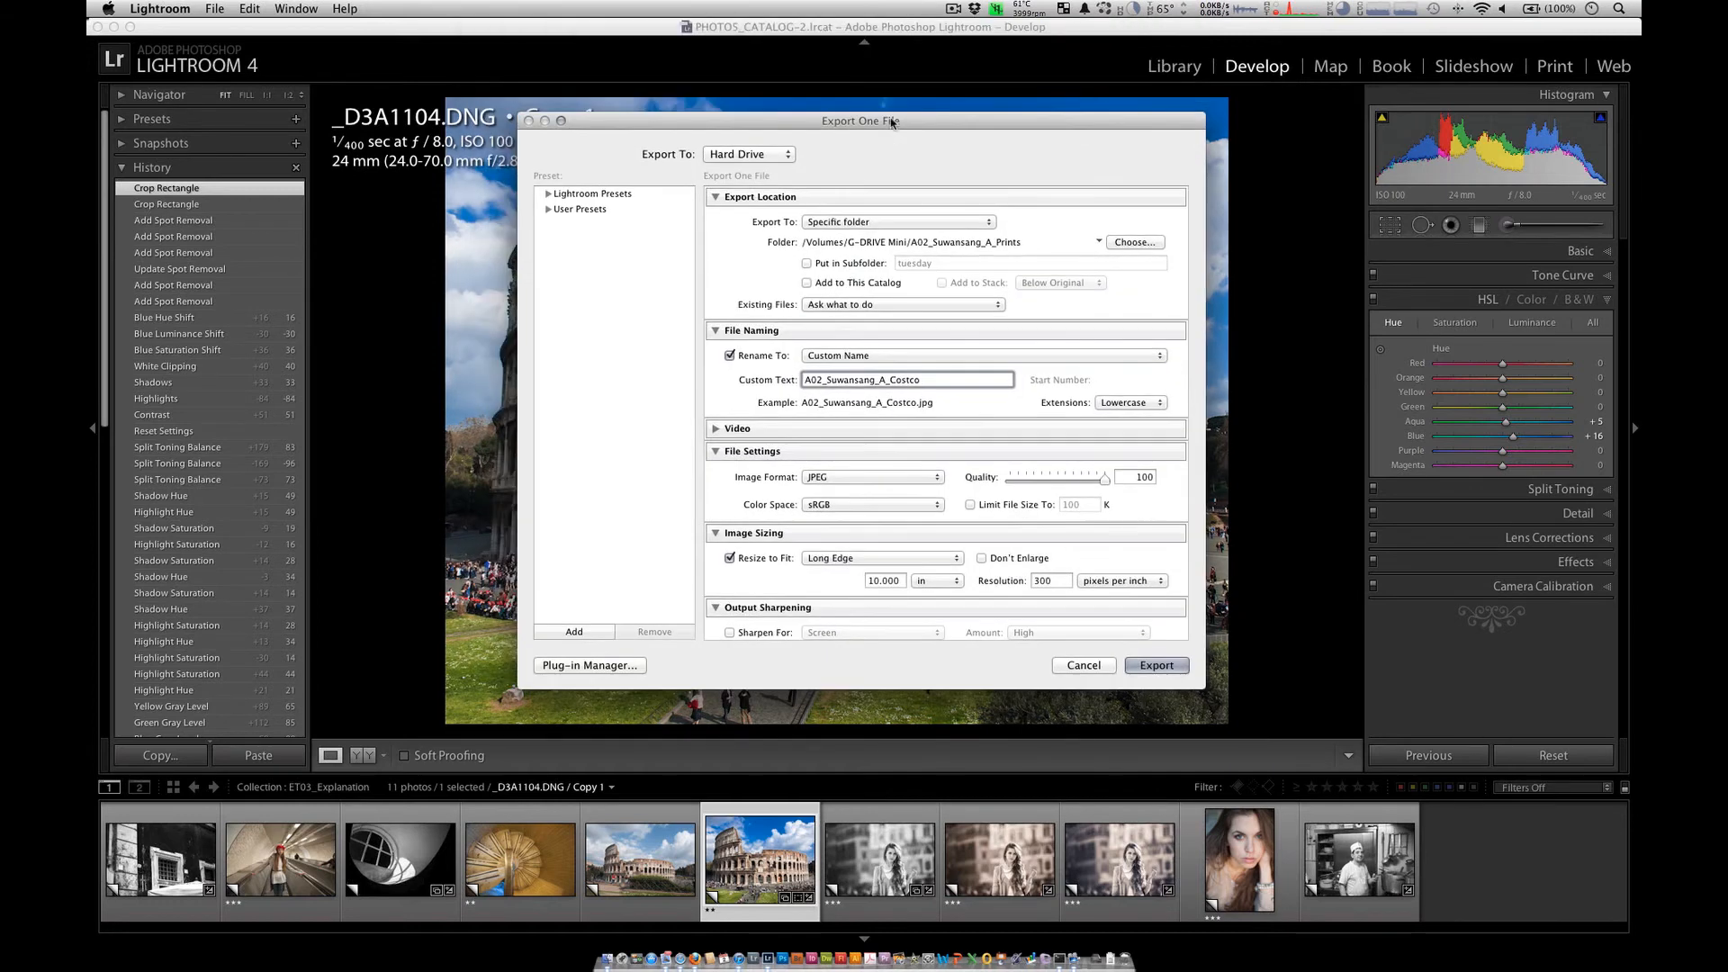
pyautogui.click(871, 506)
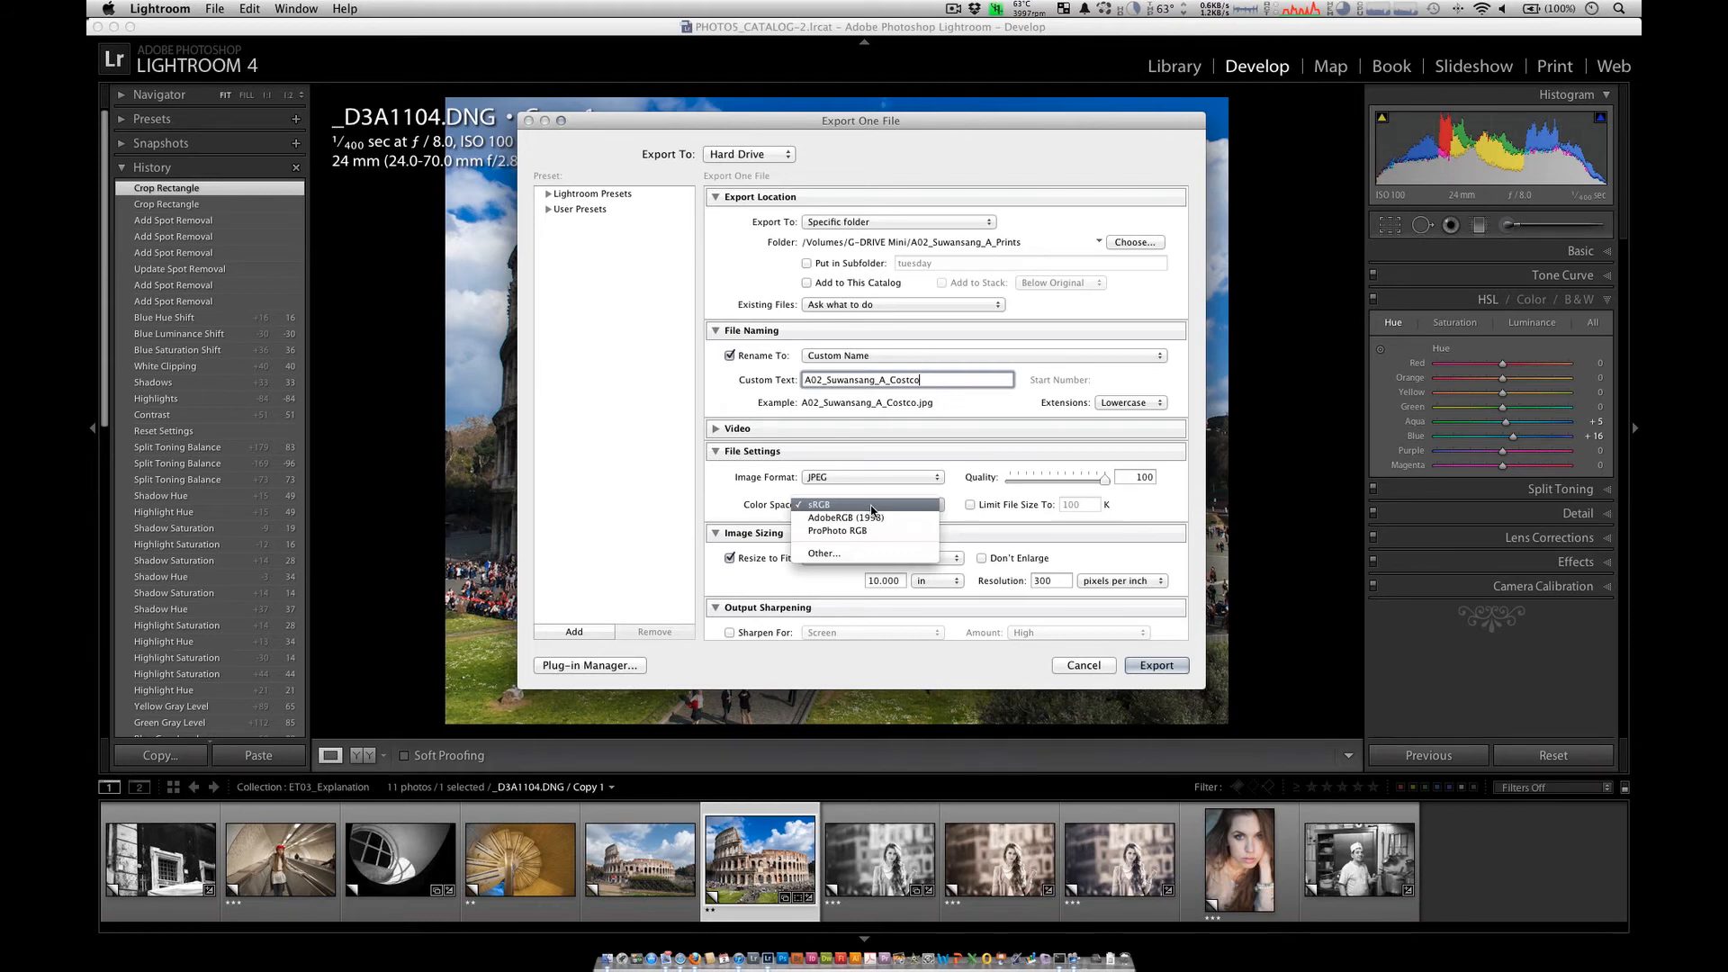
pyautogui.click(861, 555)
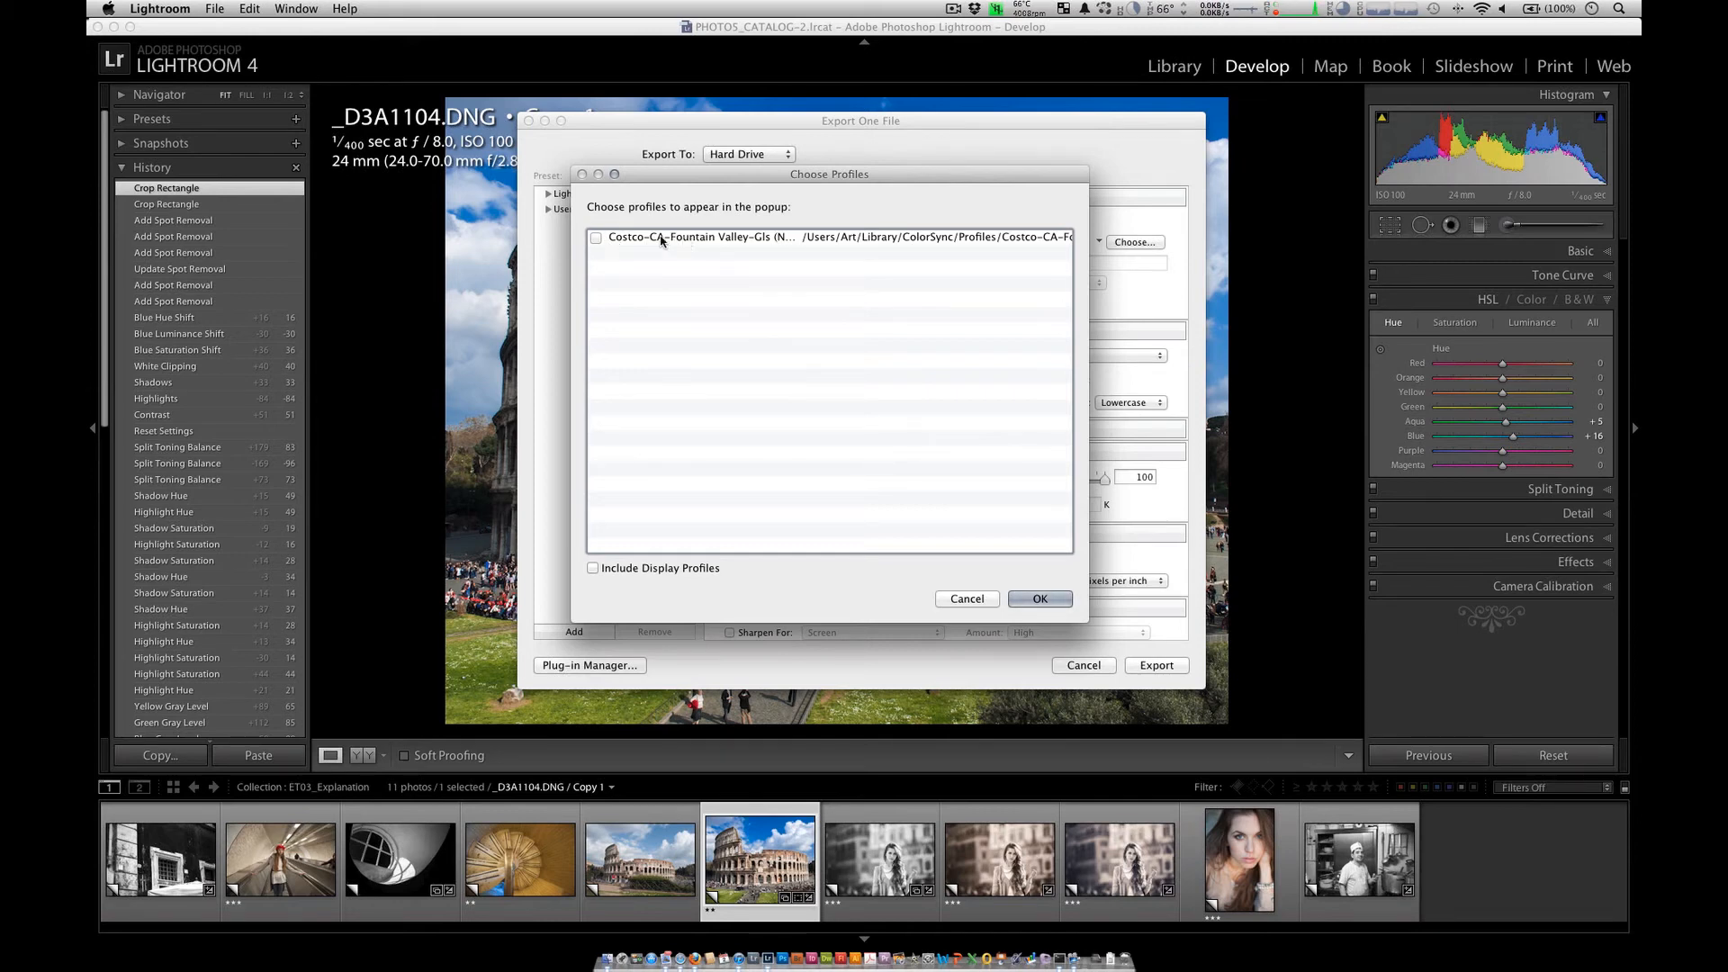
pyautogui.click(596, 239)
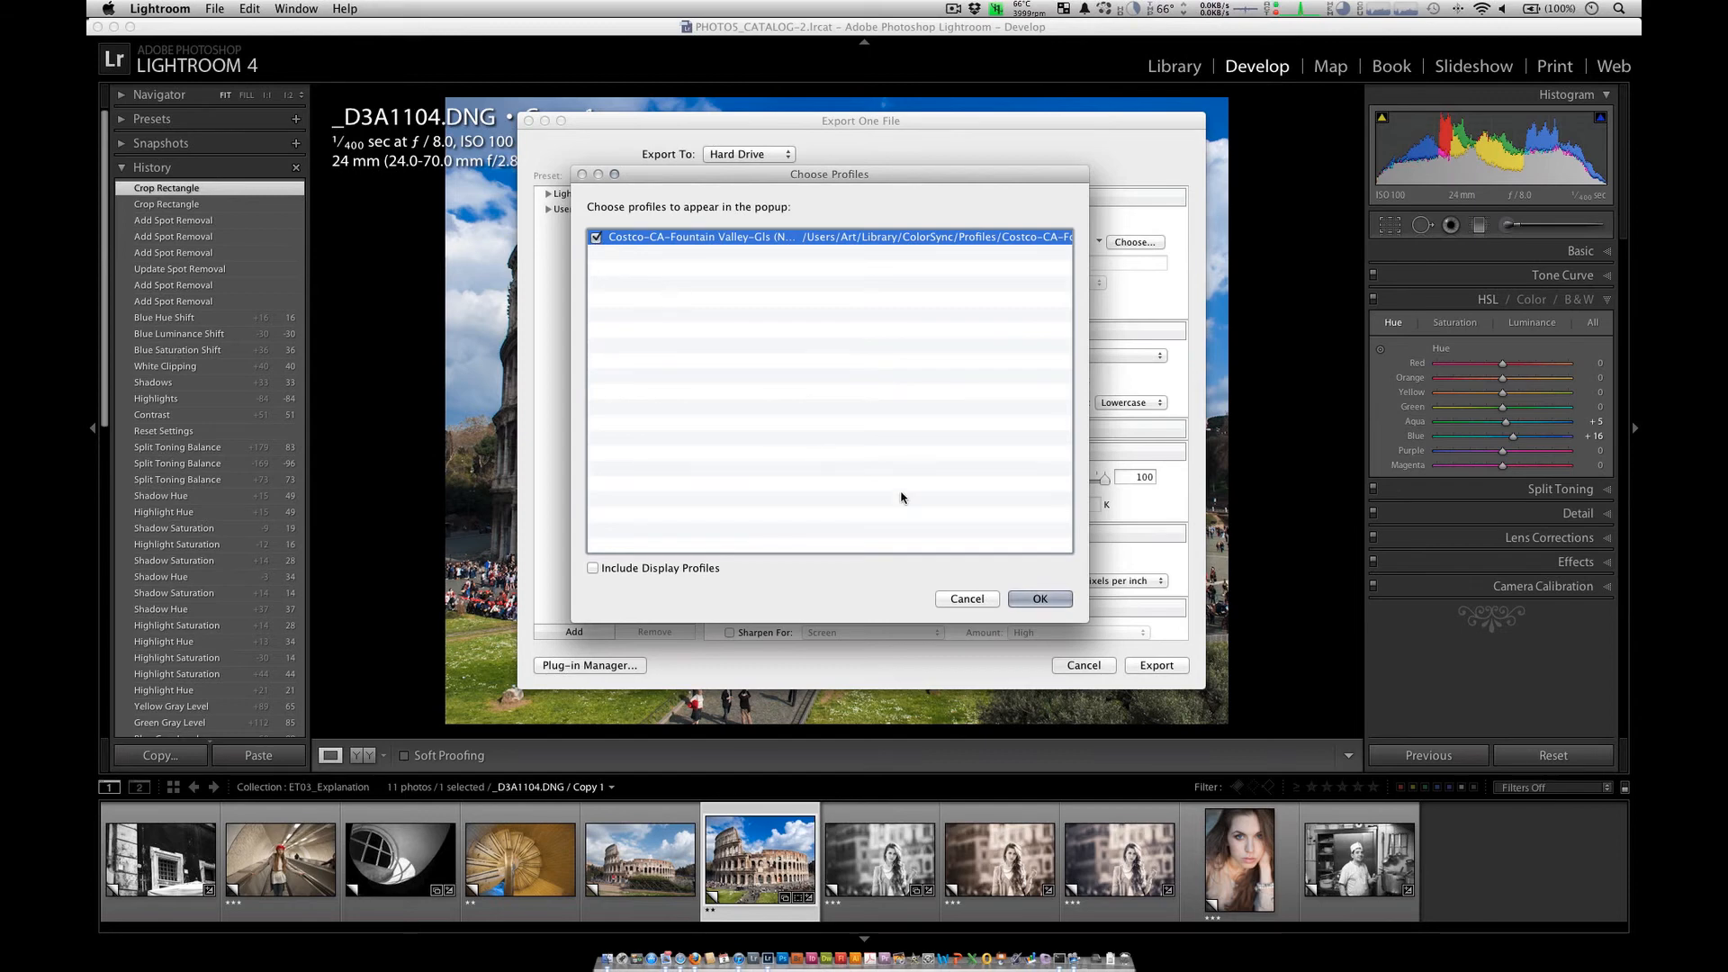
pyautogui.click(1035, 597)
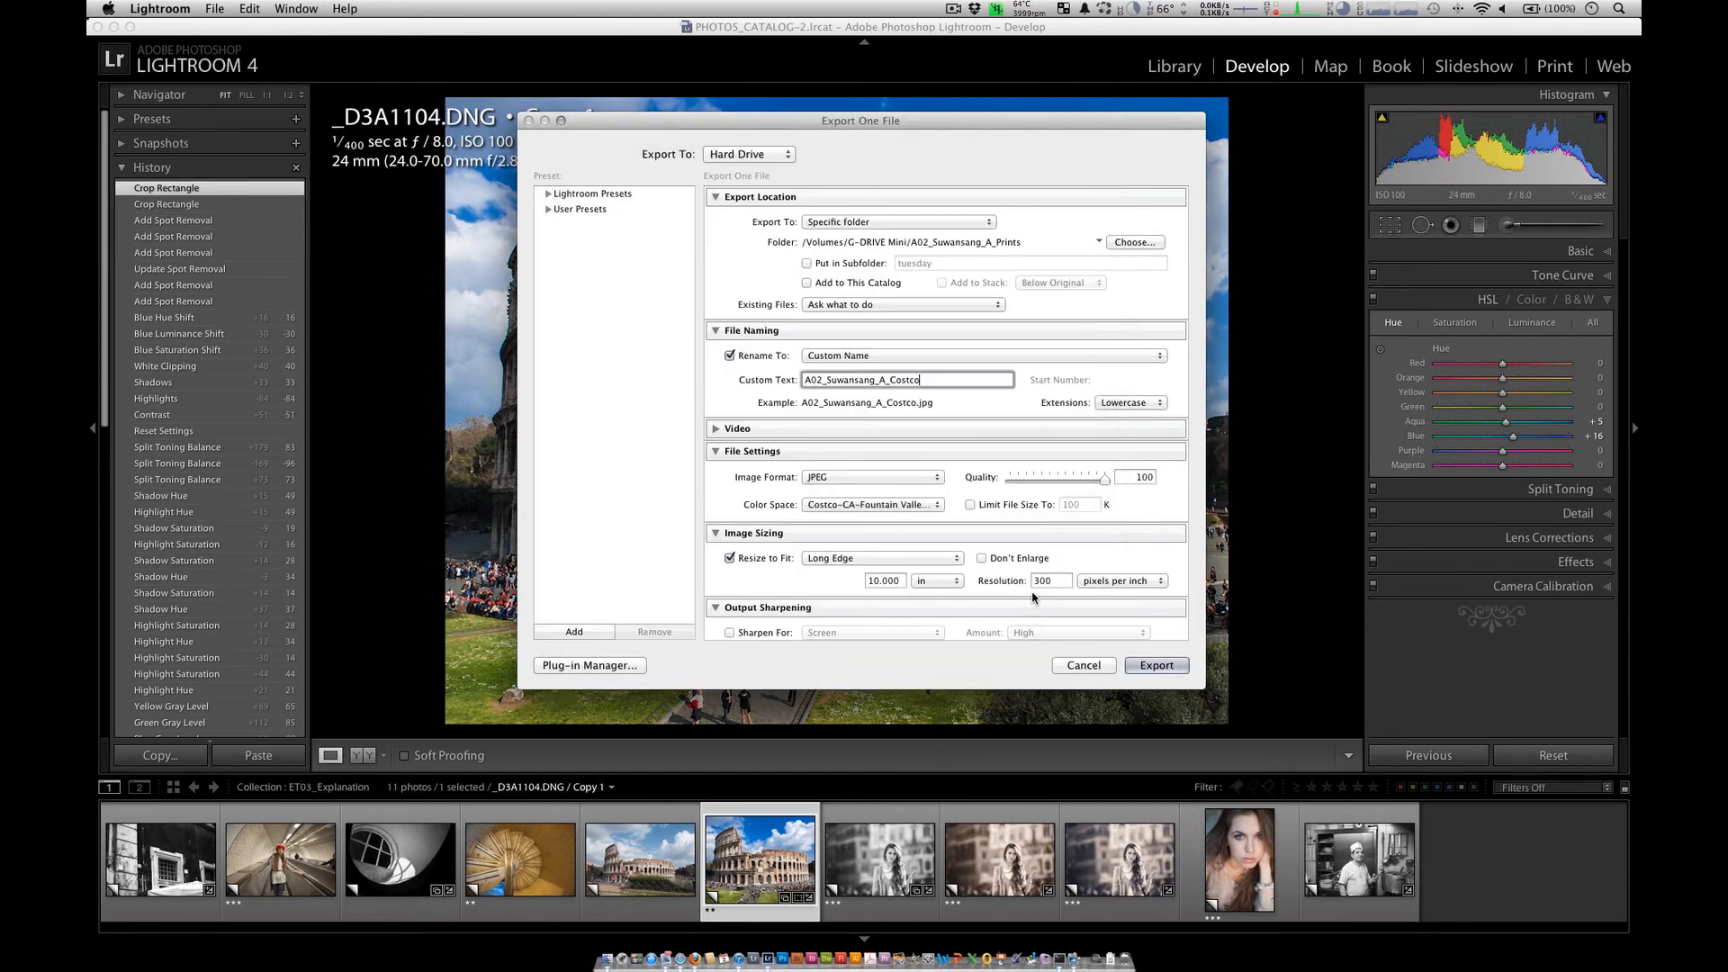
pyautogui.click(913, 506)
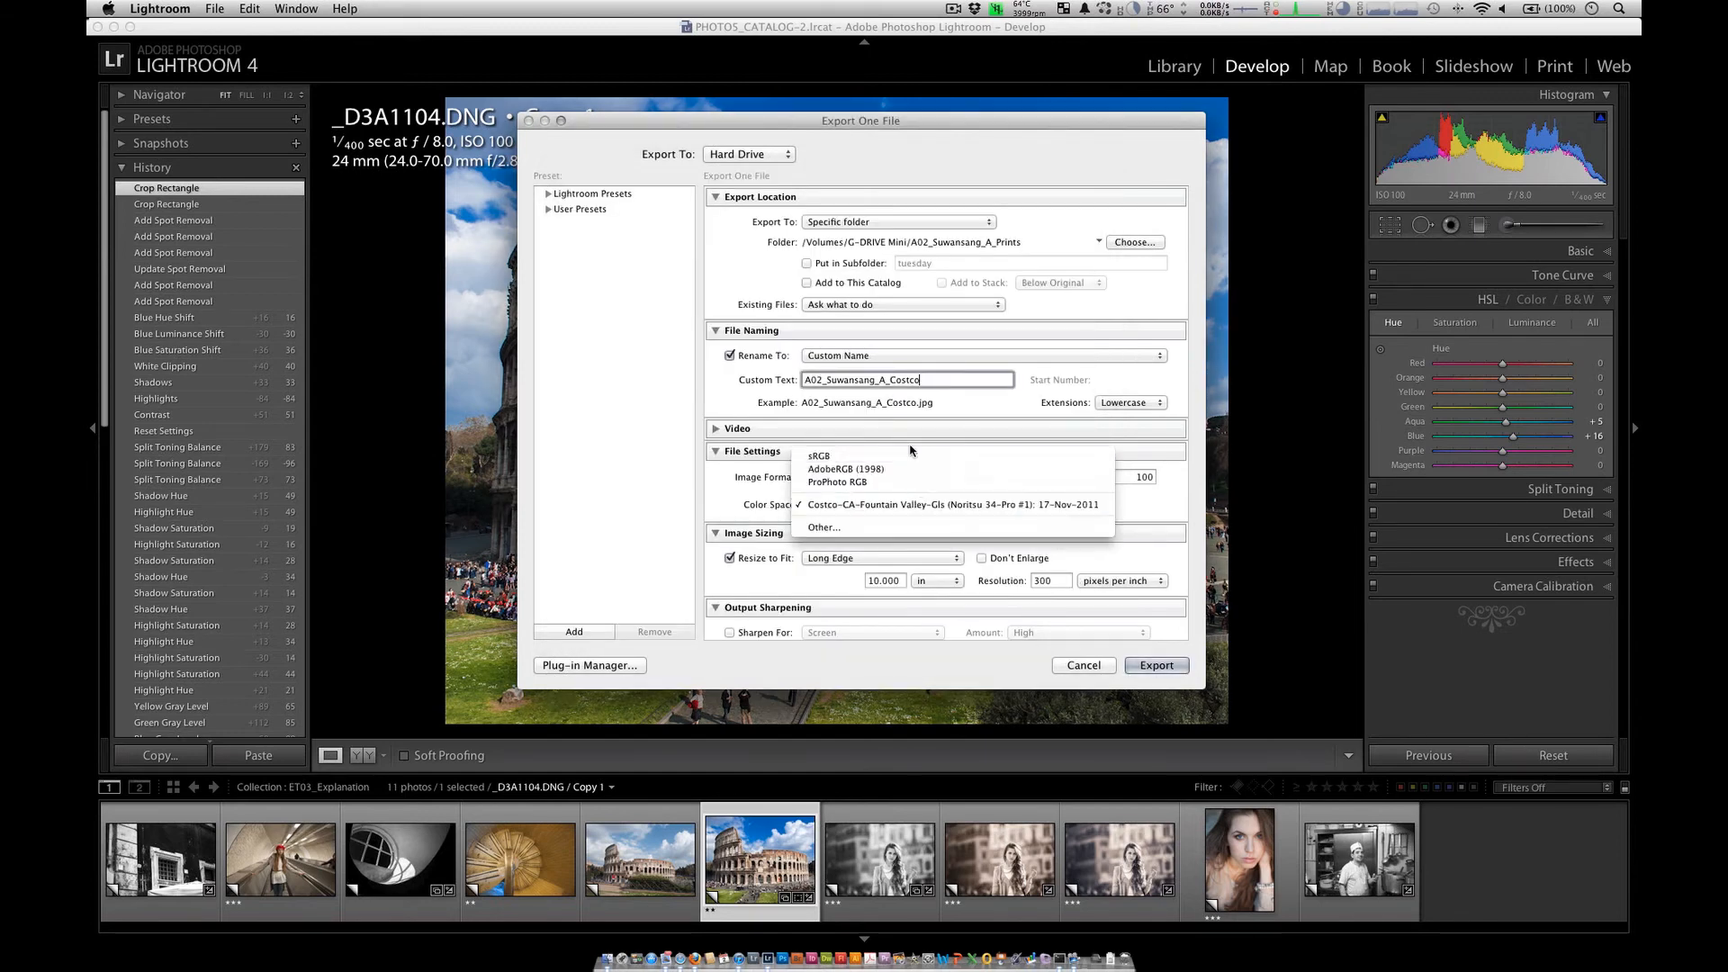
pyautogui.click(884, 508)
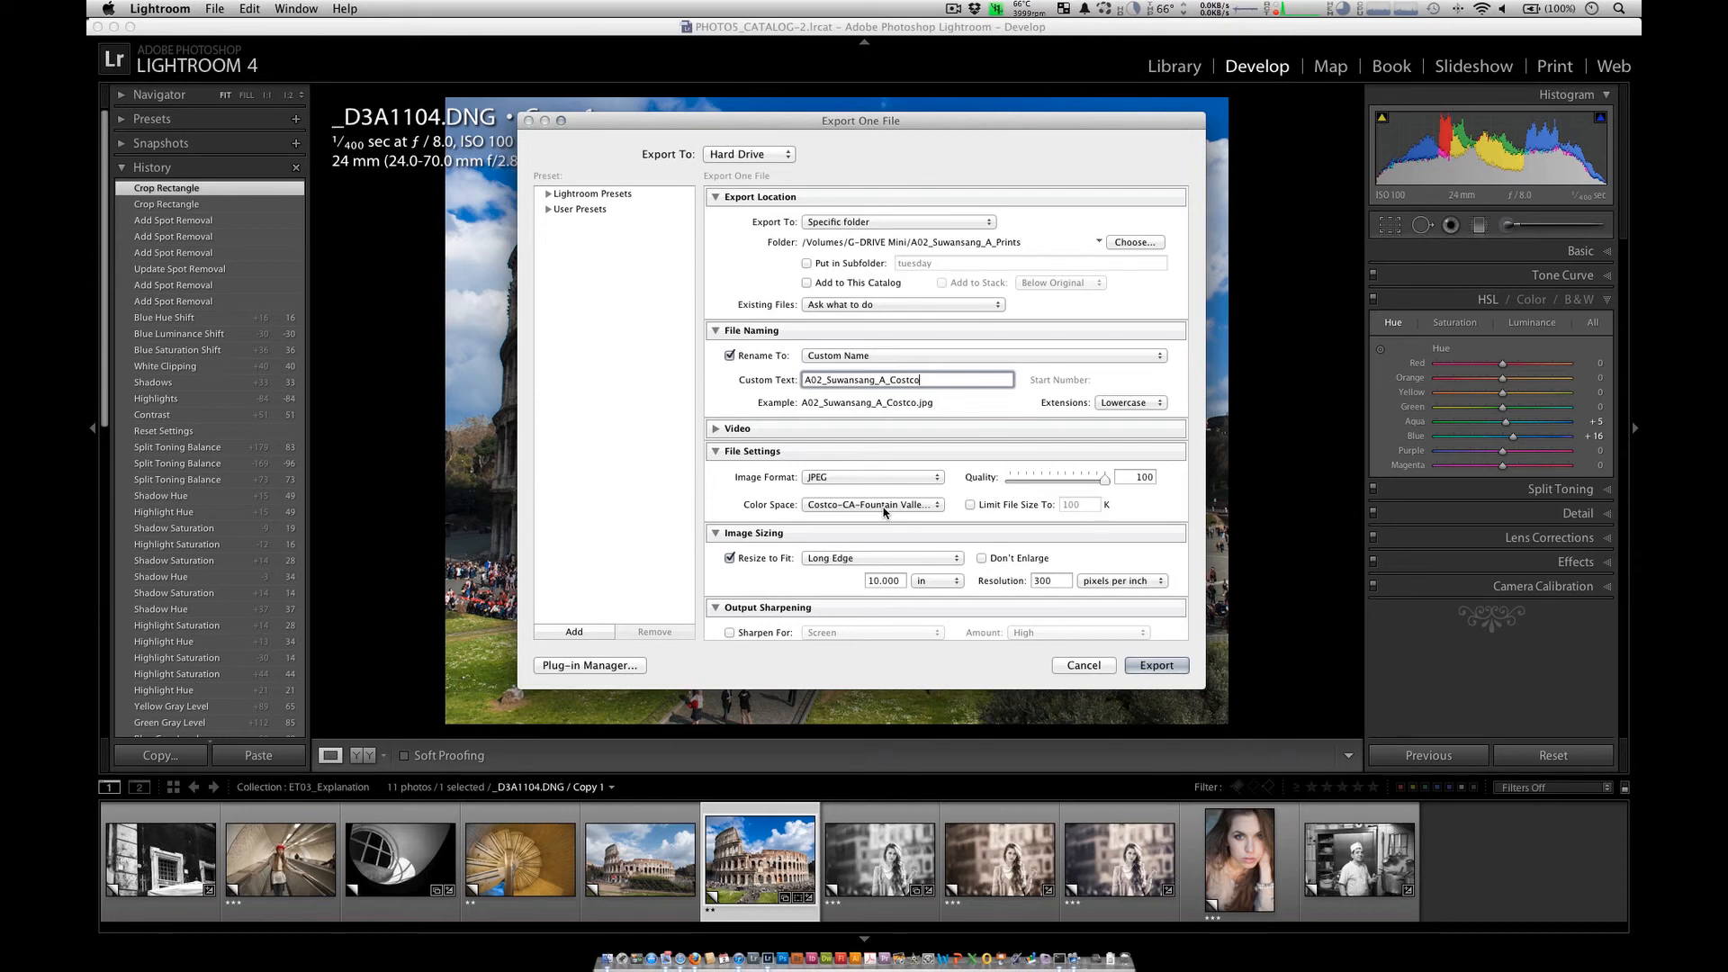
# Step: Review the Resize to Fit and unit options, keeping Long Edge and inches, and examine the remaining export sections down to Post-Processing
pyautogui.scroll(-3, 884, 511)
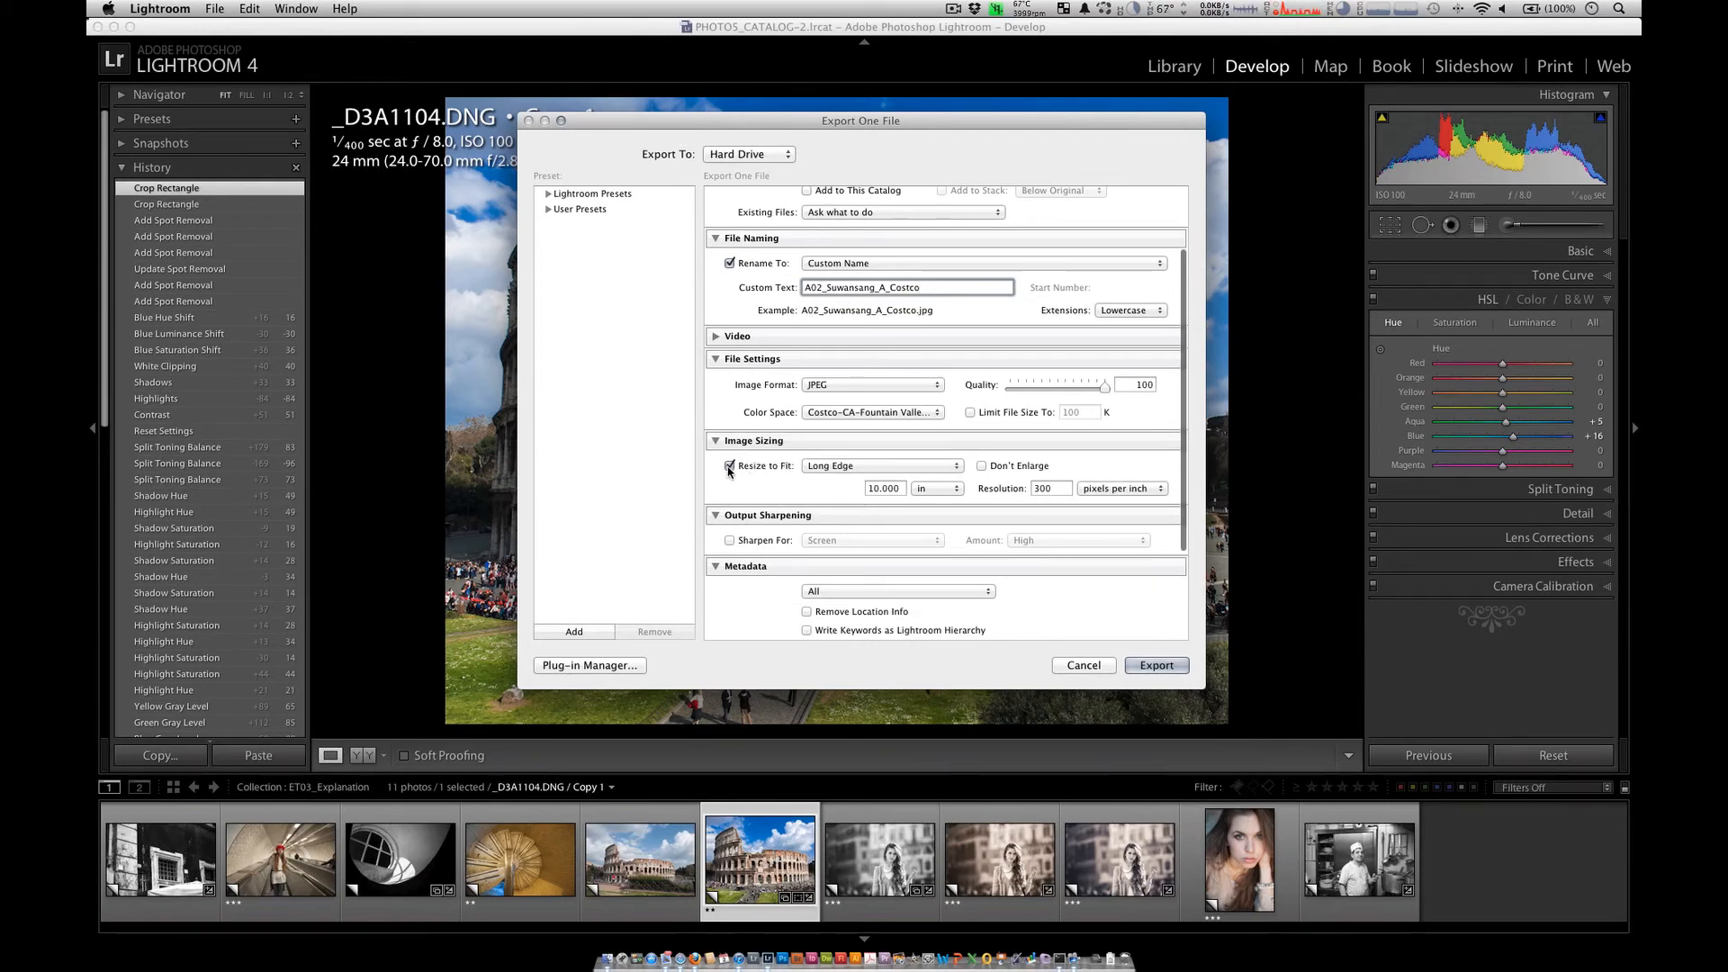
pyautogui.click(835, 467)
pyautogui.click(835, 467)
pyautogui.click(931, 493)
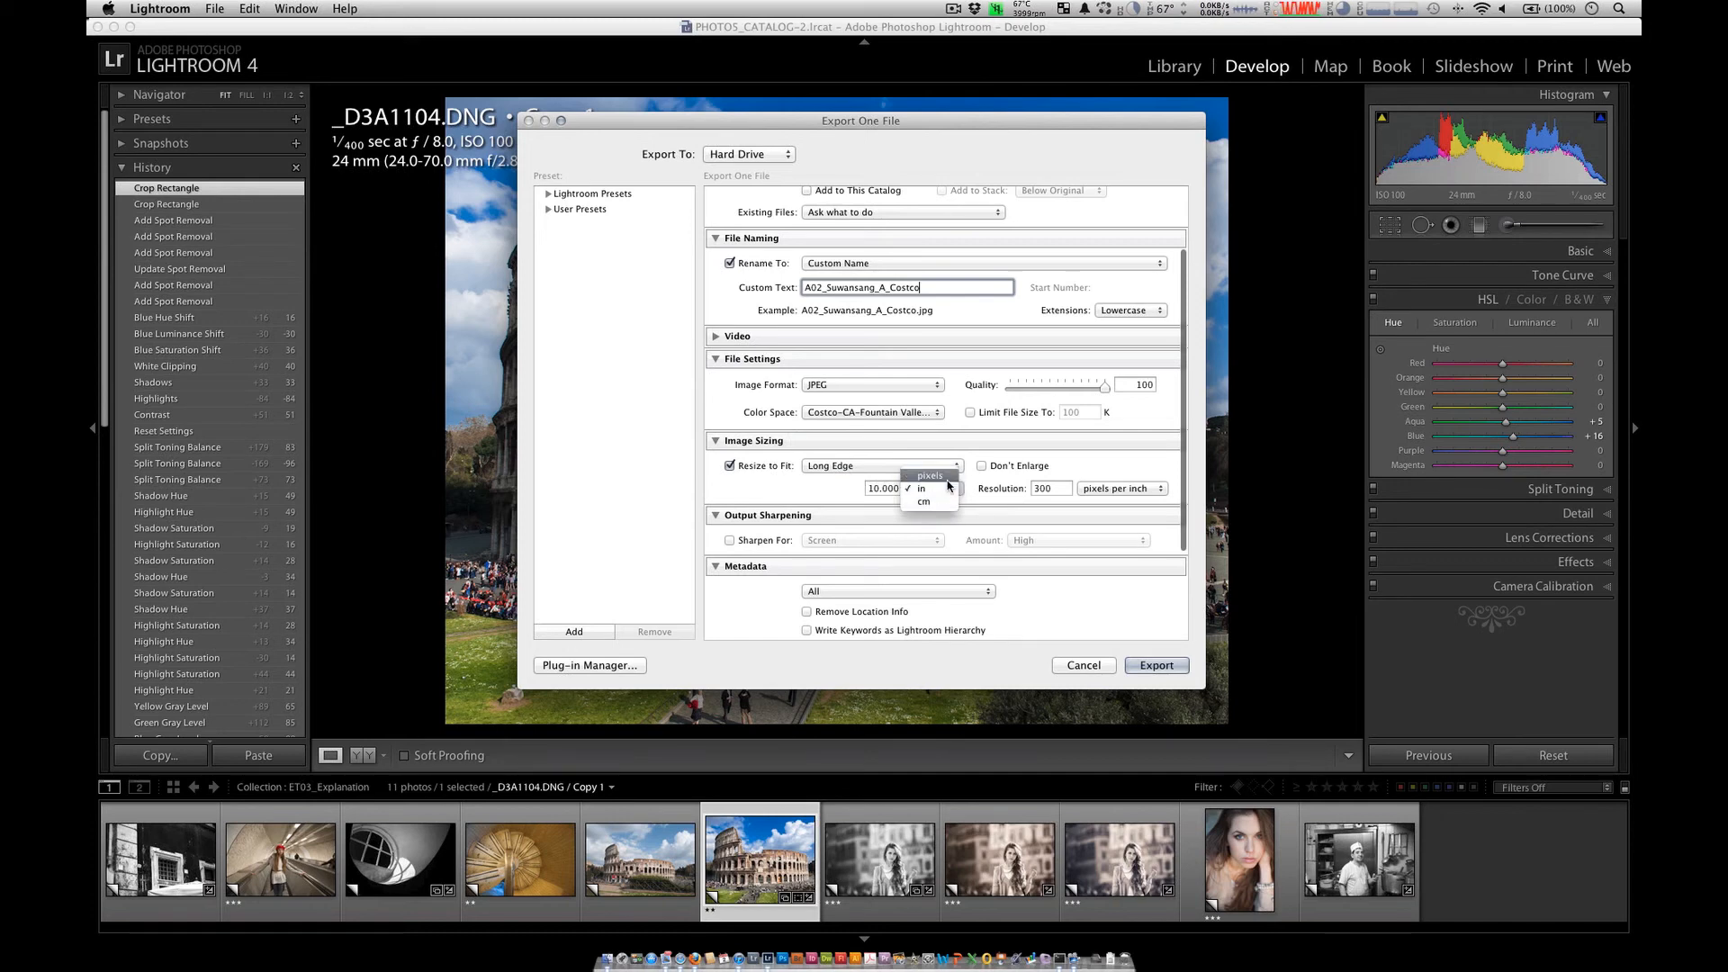
pyautogui.click(983, 484)
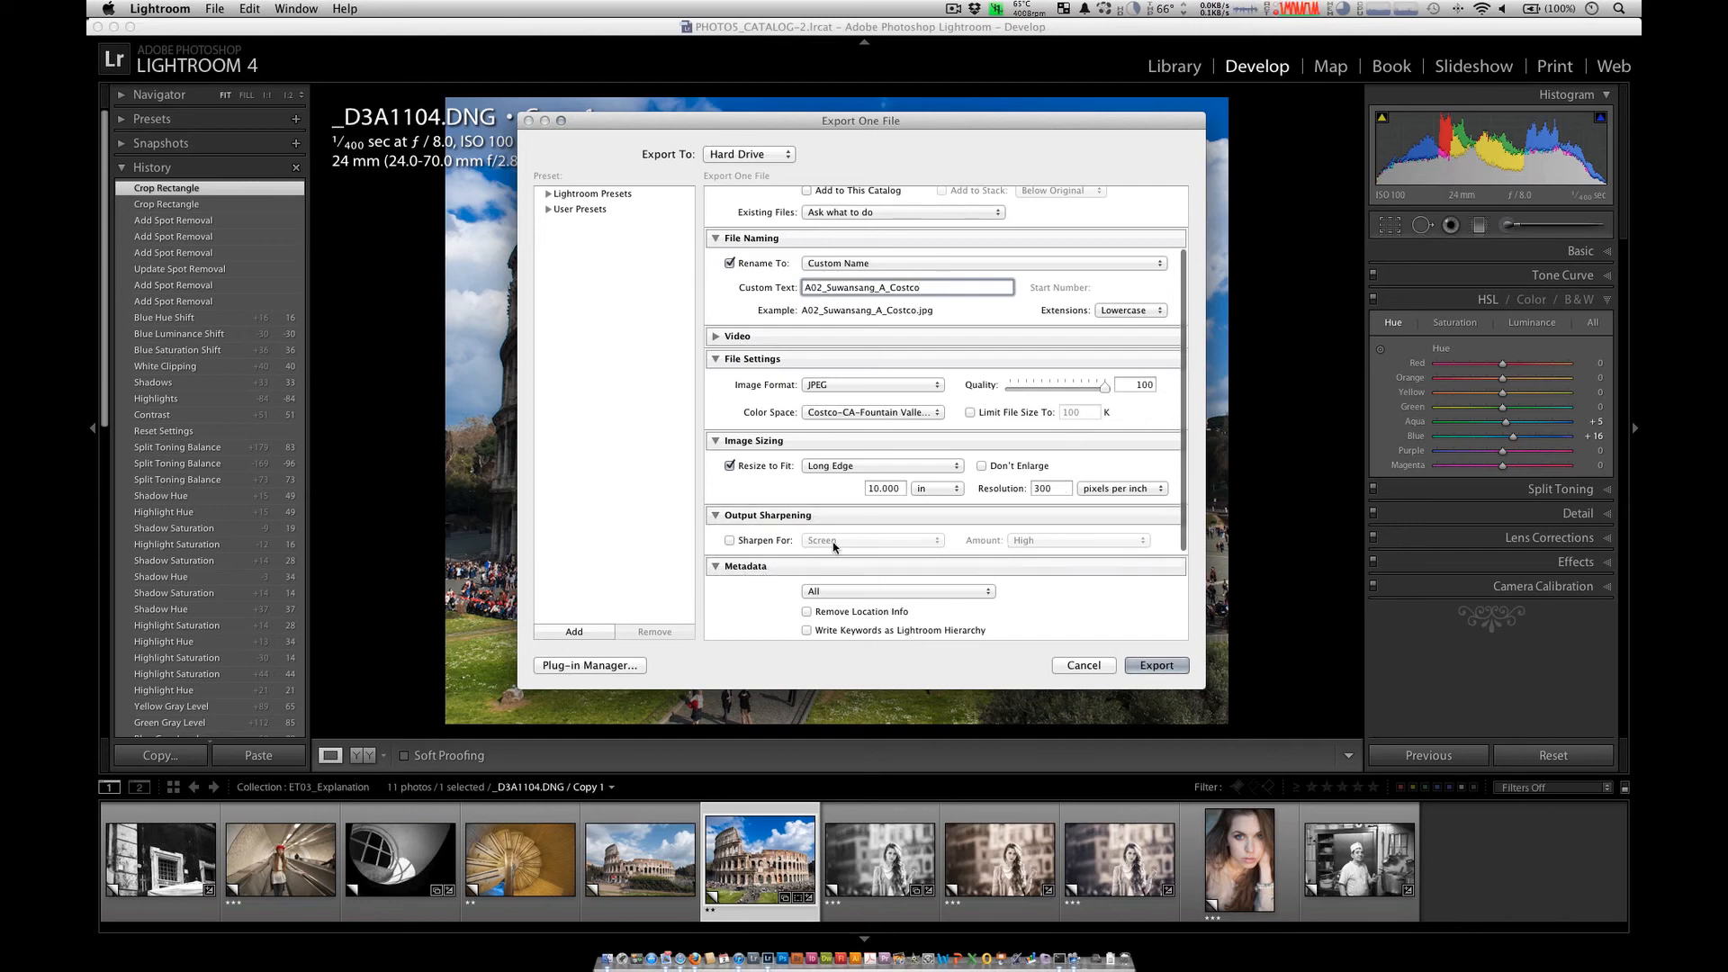
pyautogui.scroll(-5, 936, 585)
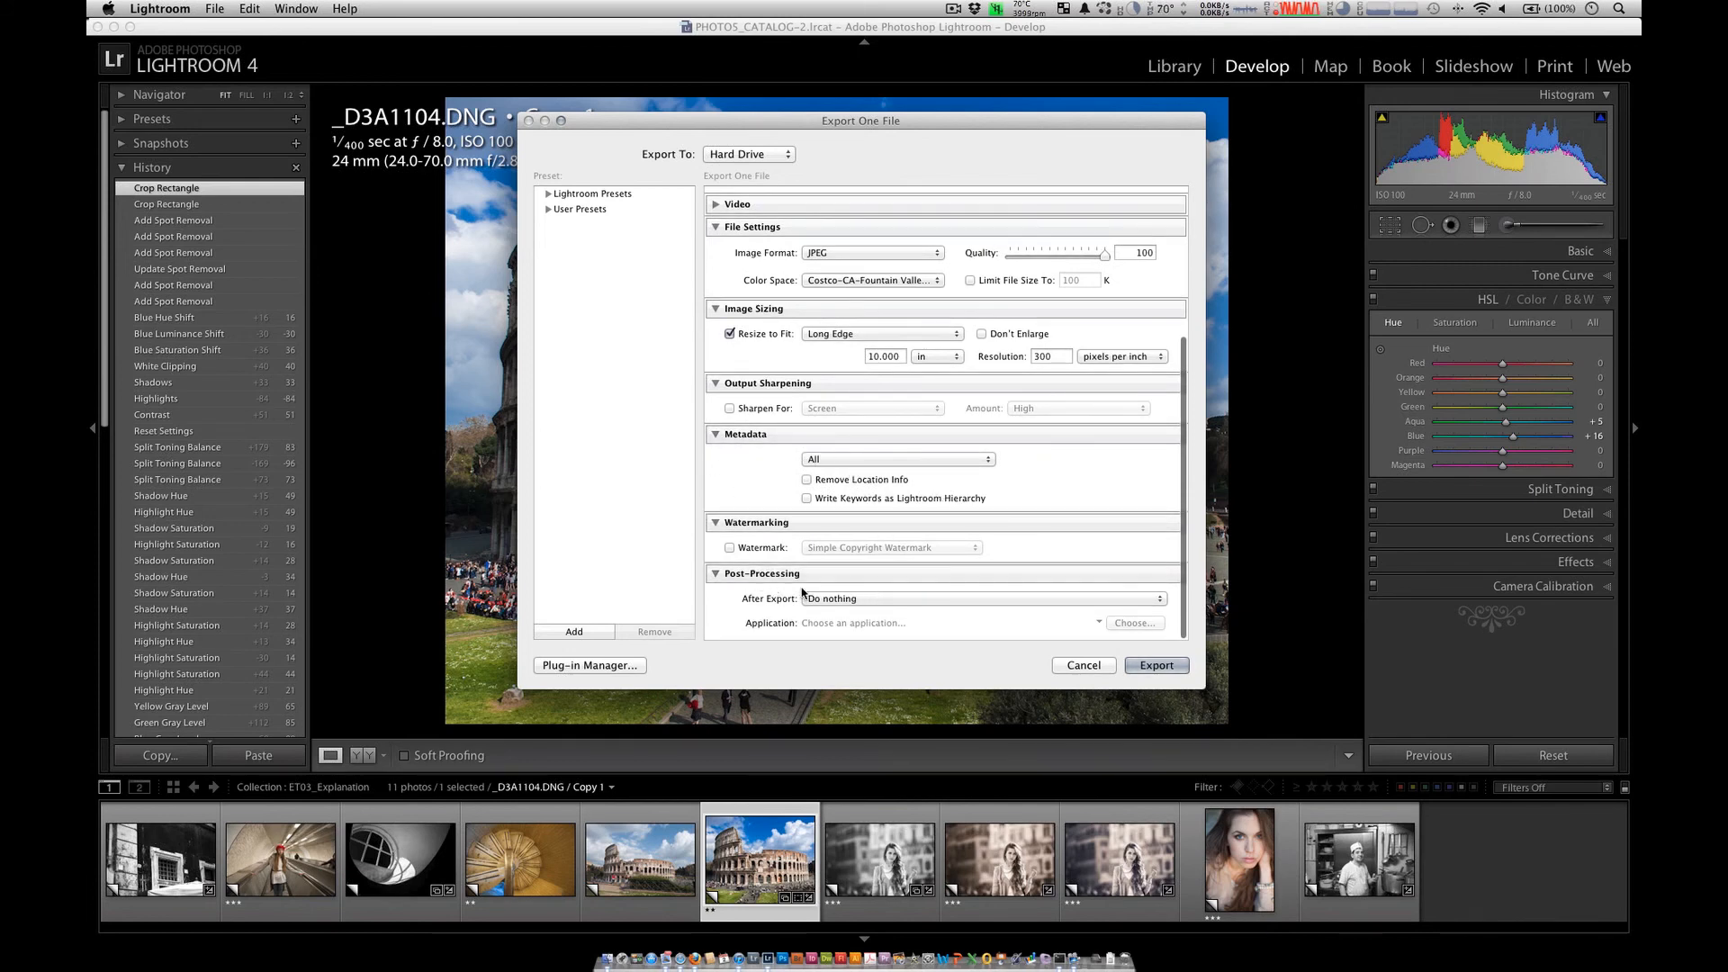
# Step: Run the JPEG export, switch to Finder, and select the exported Costco file in the A02 prints folder on the G-DRIVE Mini
pyautogui.click(1151, 666)
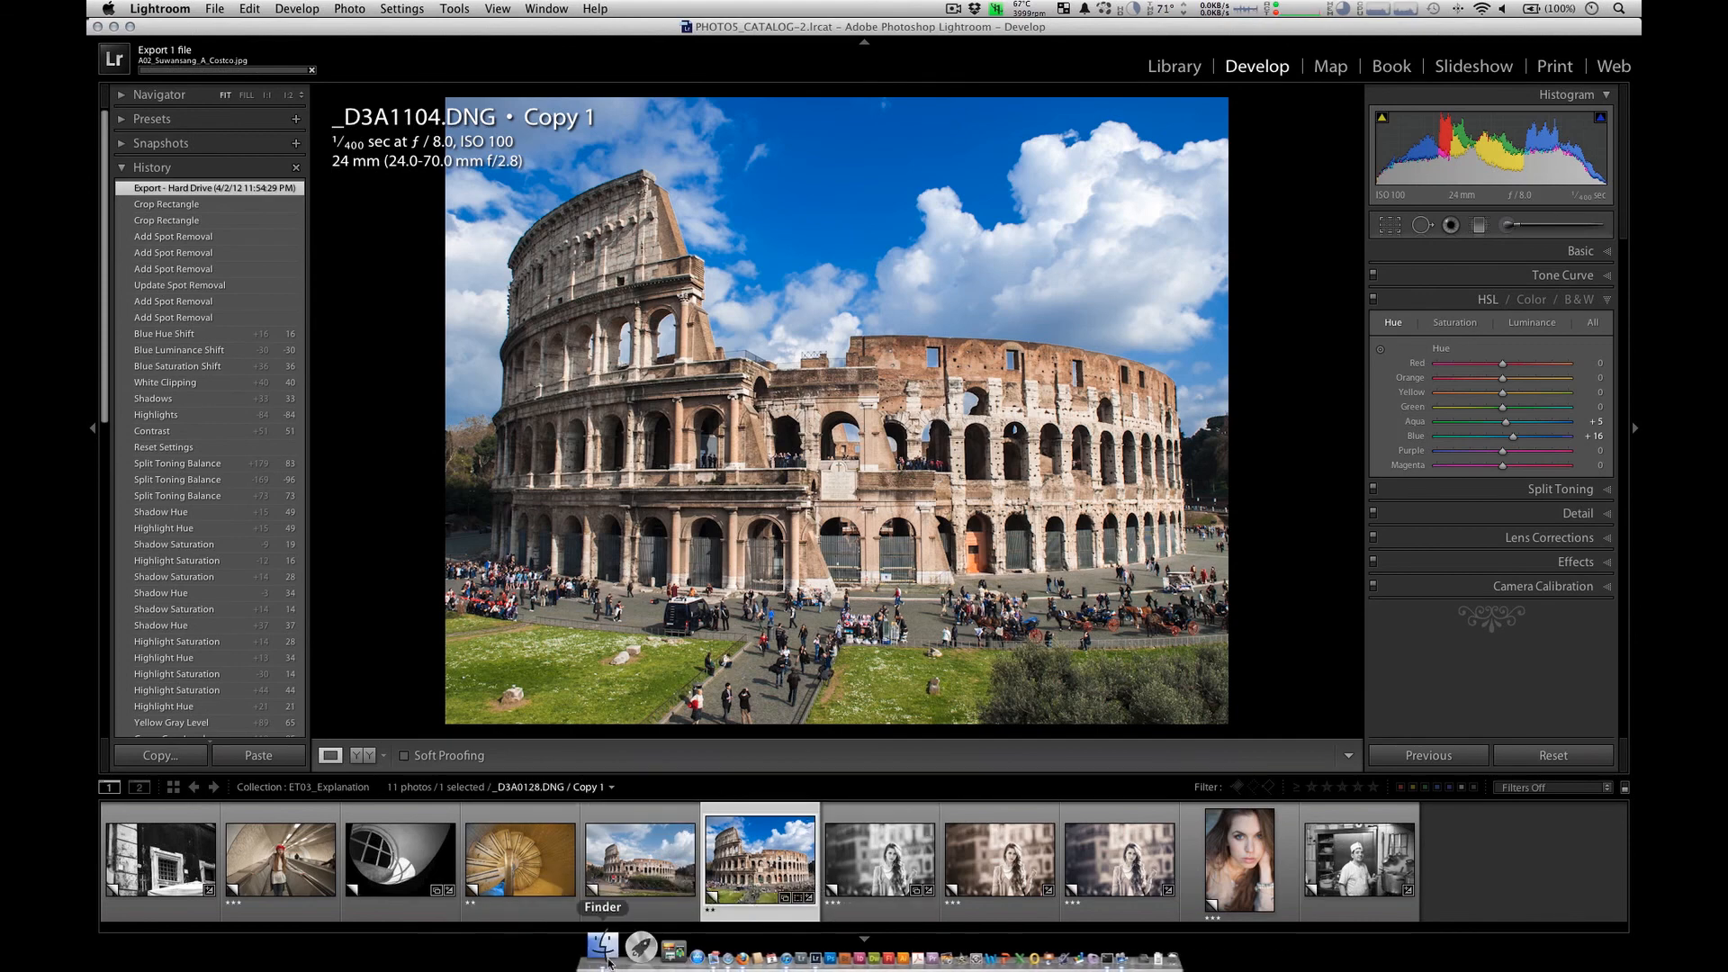
pyautogui.click(438, 951)
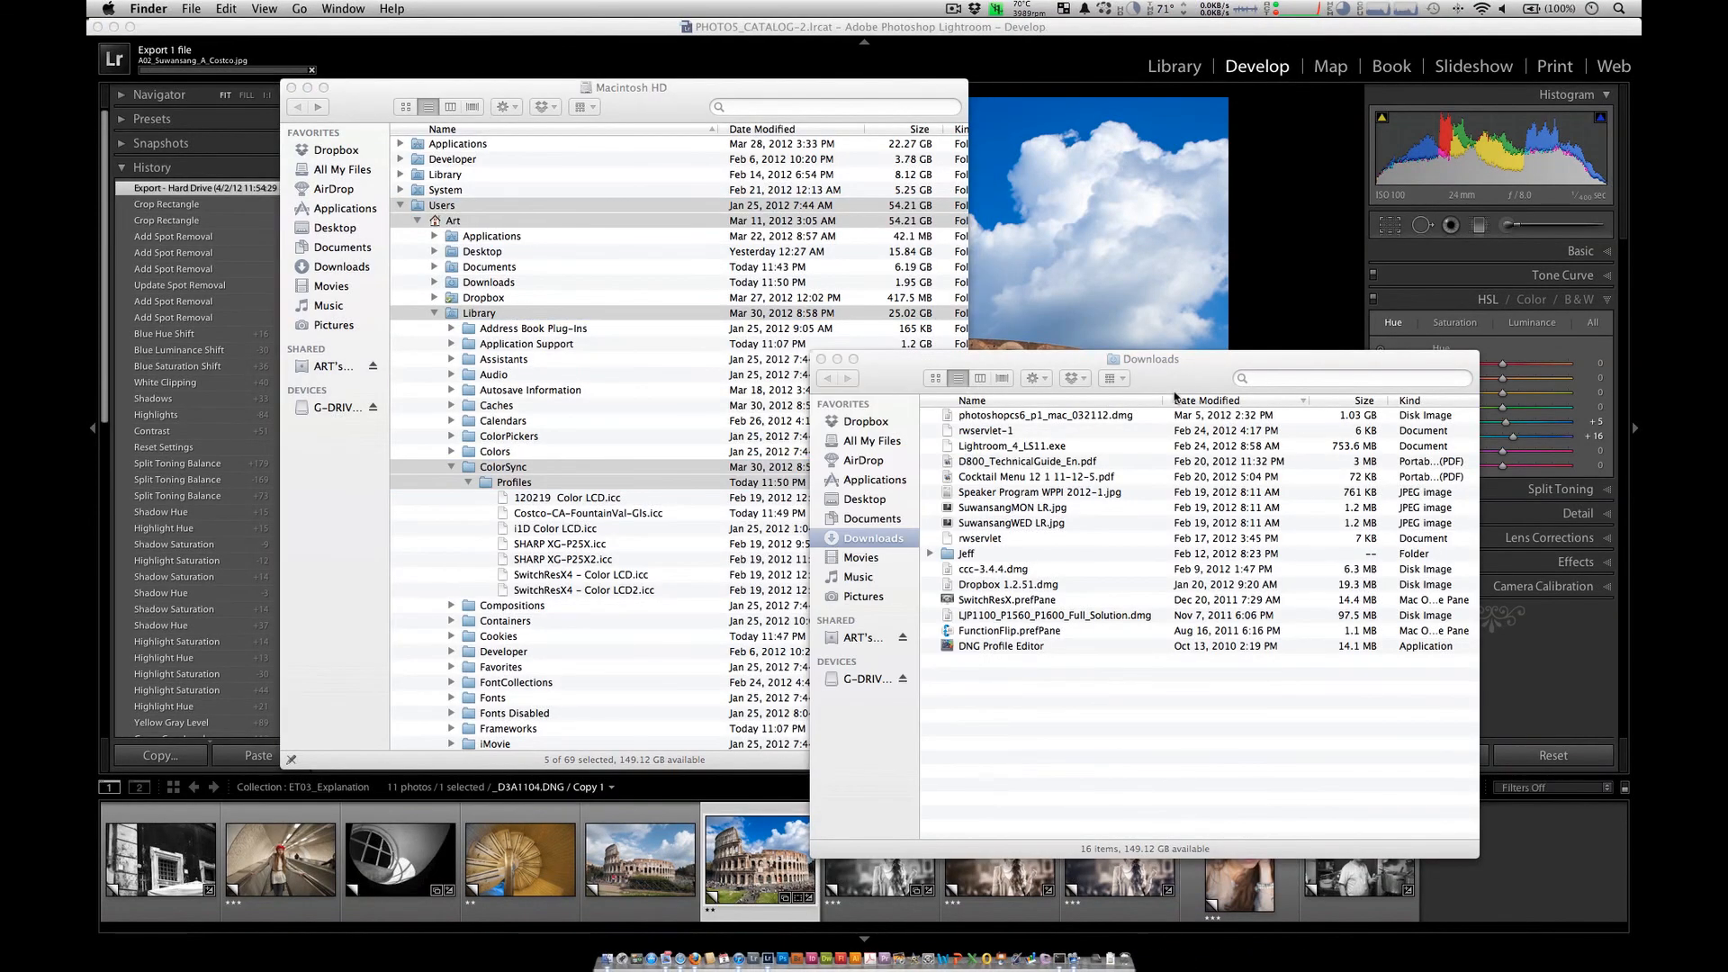
pyautogui.press('super+w')
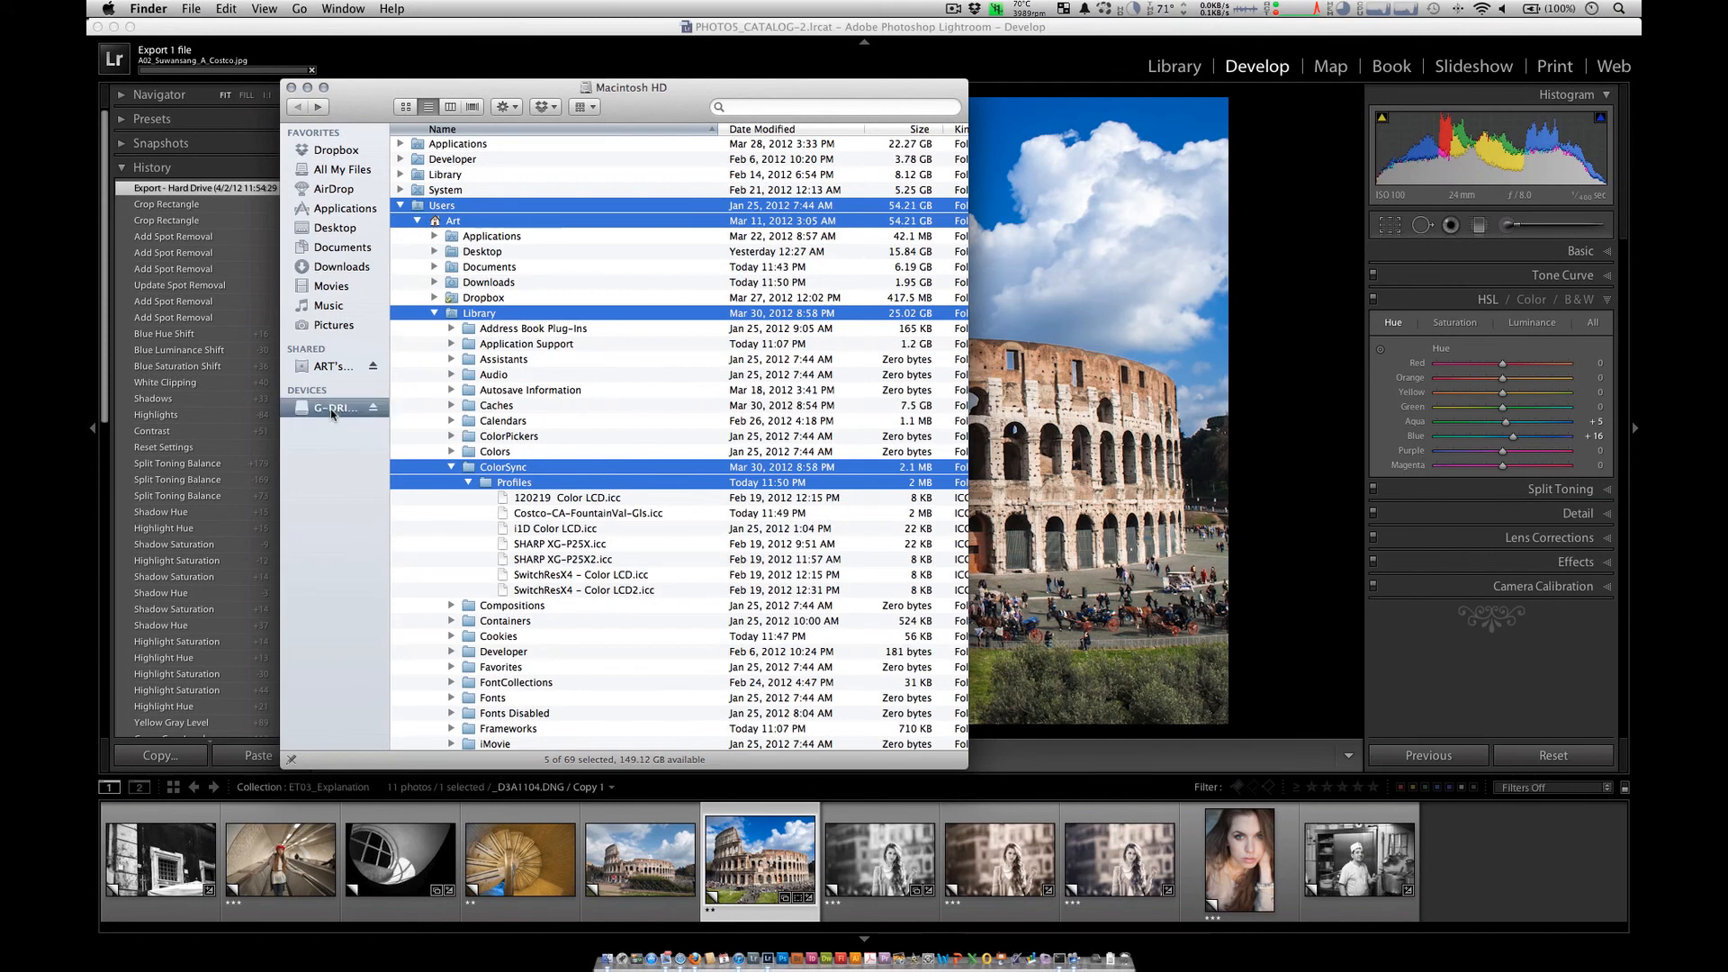
pyautogui.click(332, 409)
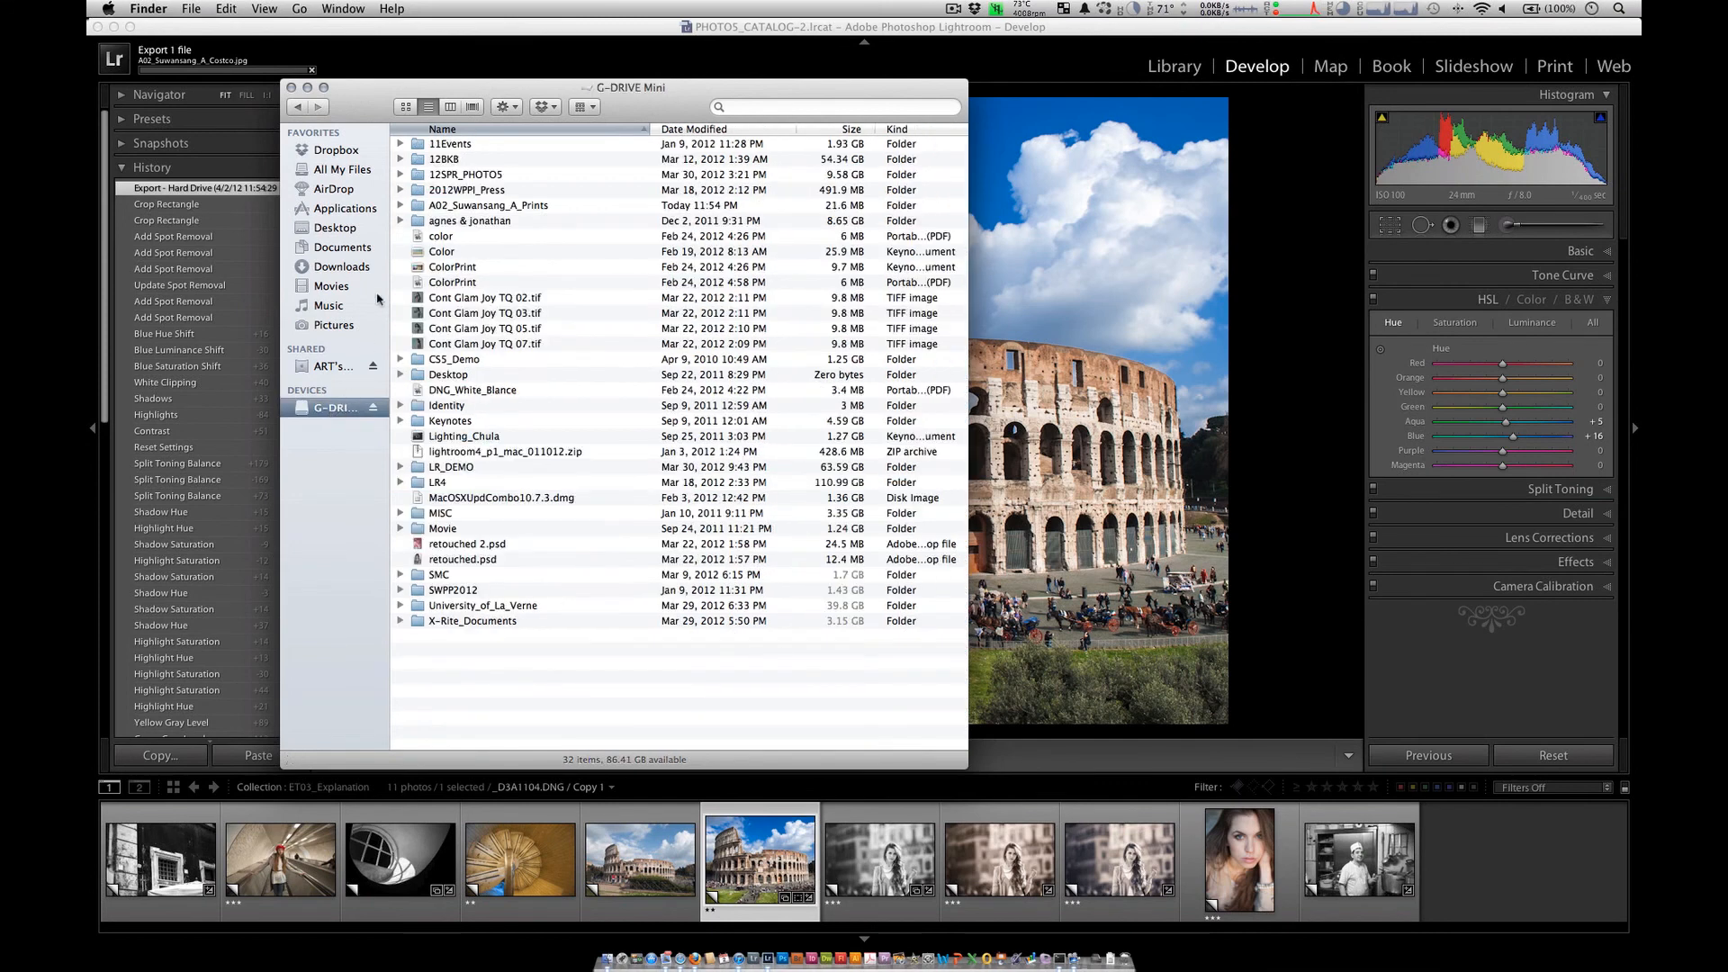
pyautogui.doubleClick(518, 207)
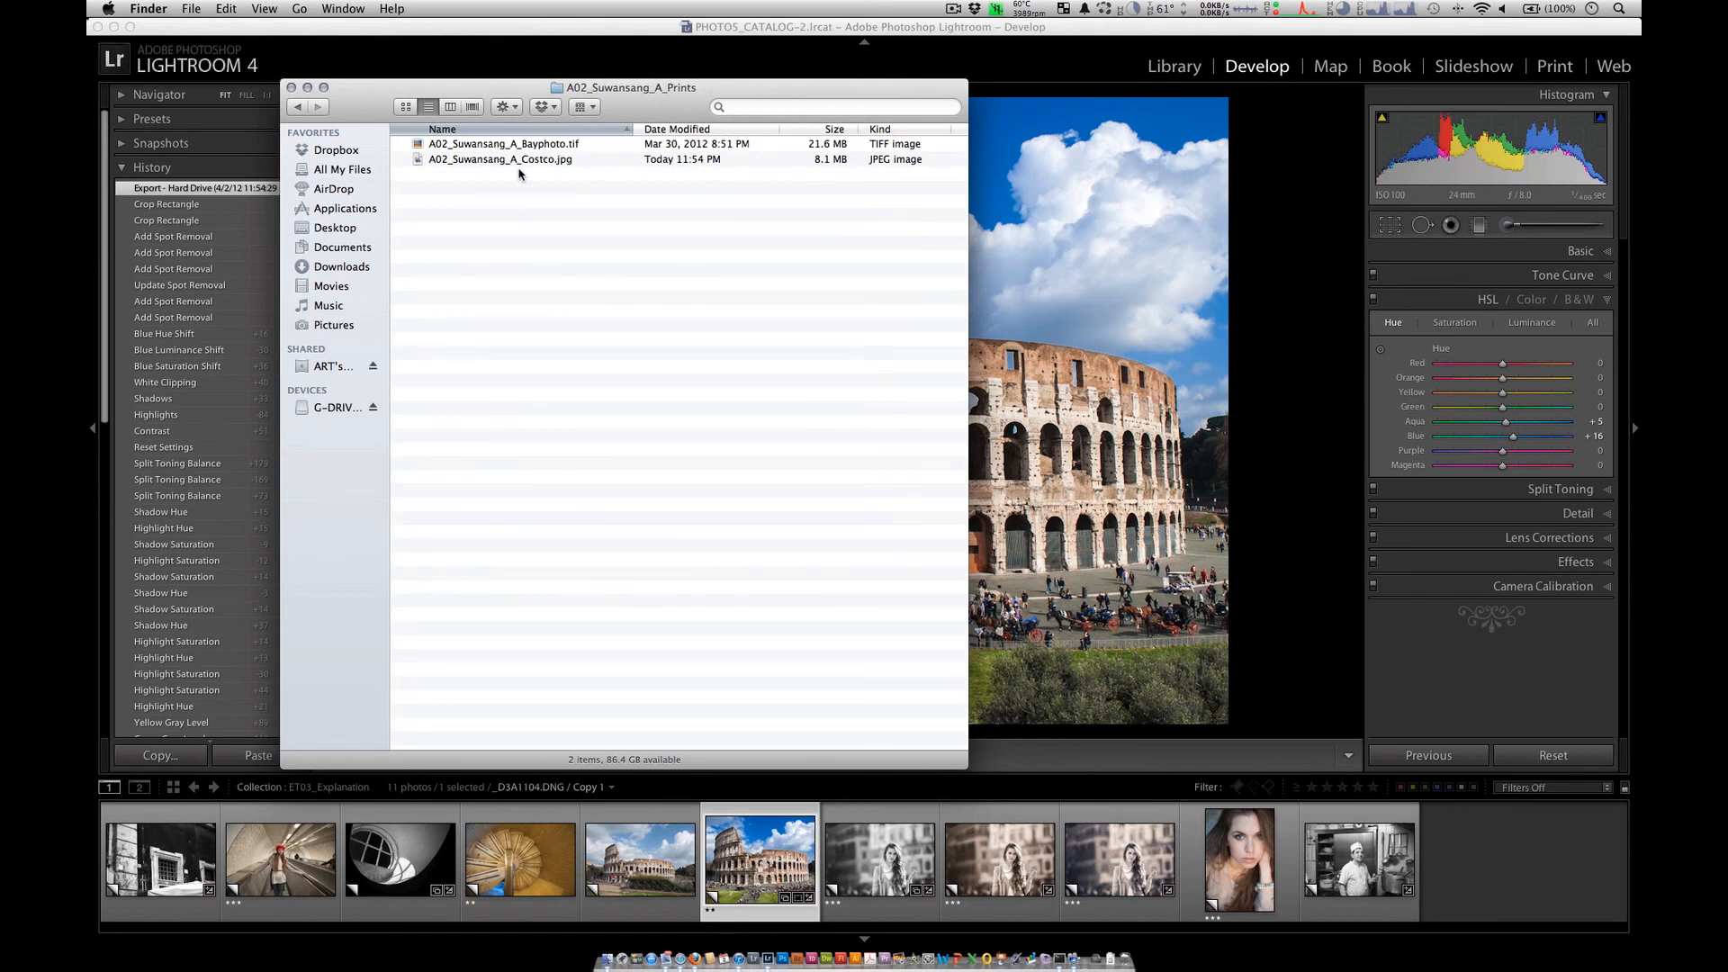
pyautogui.click(517, 166)
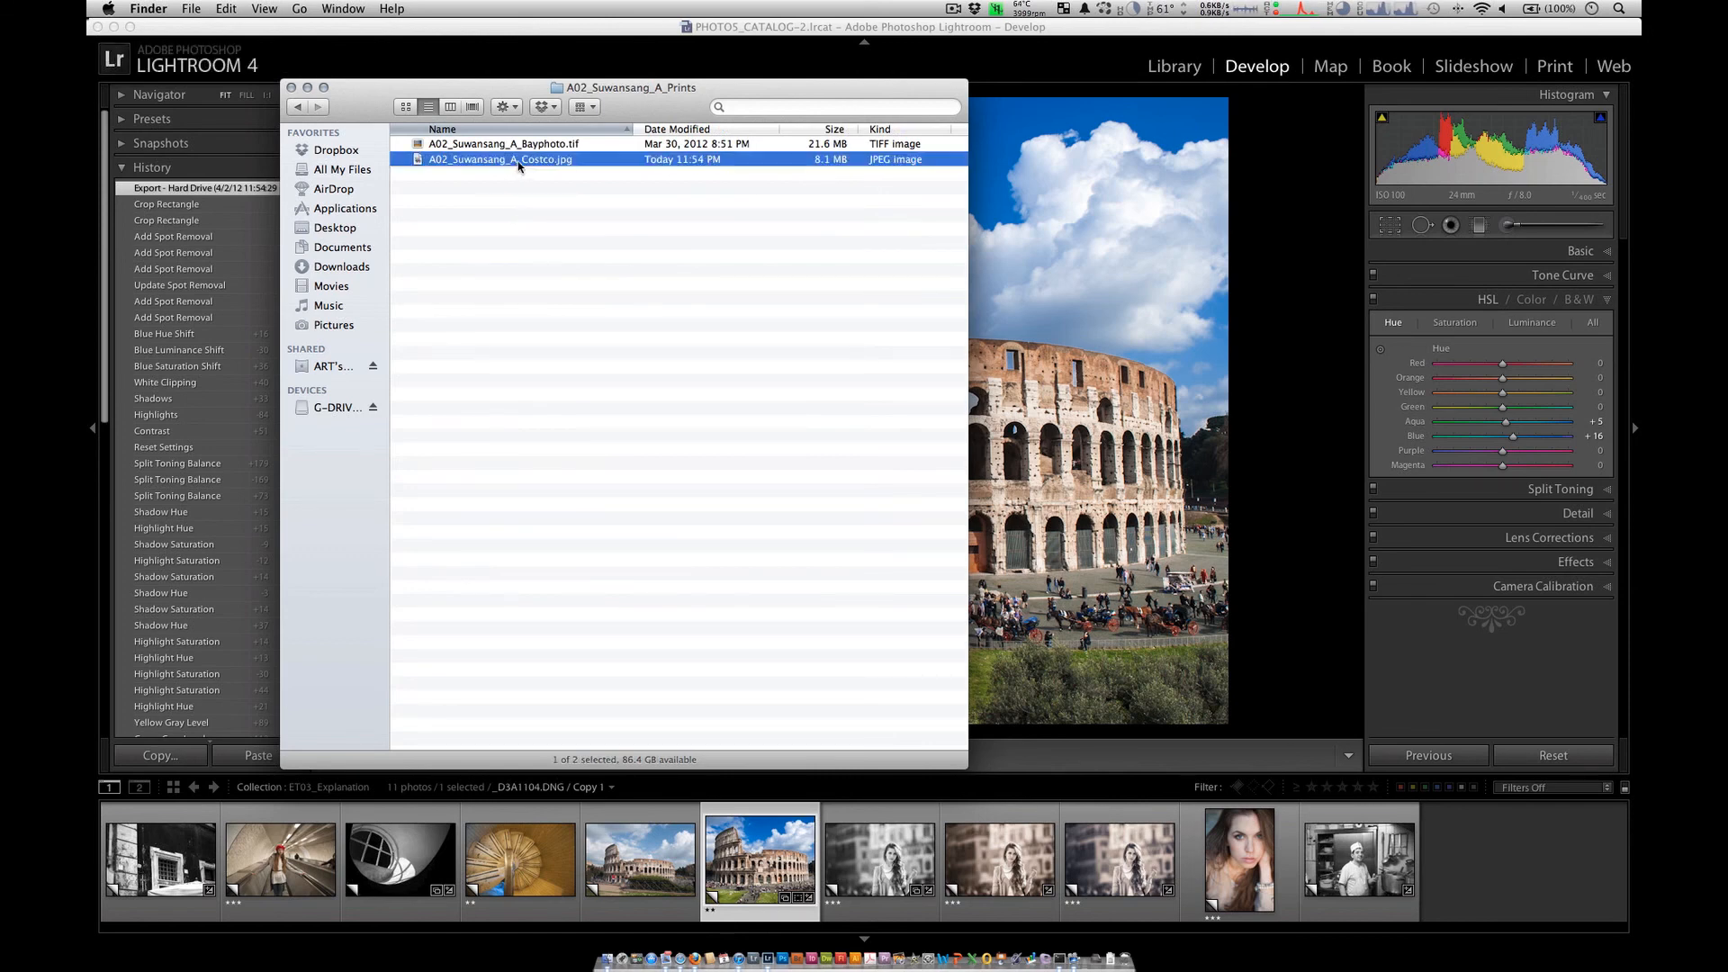